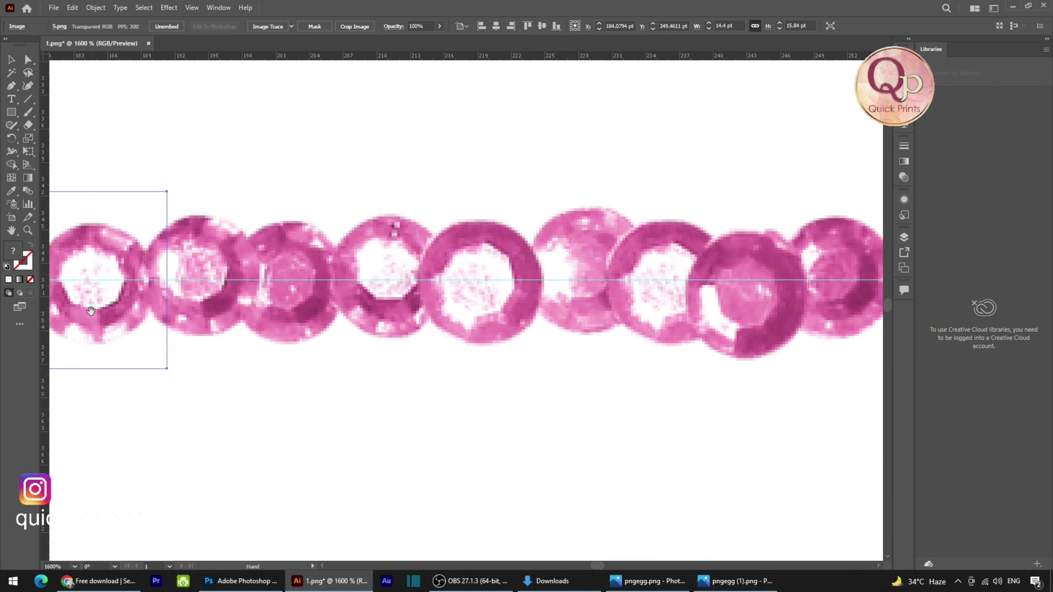
Step: Open the half-gem images 0B and 0A together from the Downloads folder
left_click_drag(91, 311, 290, 311)
left_click(280, 387)
scroll(280, 386, "down", 3)
key("a")
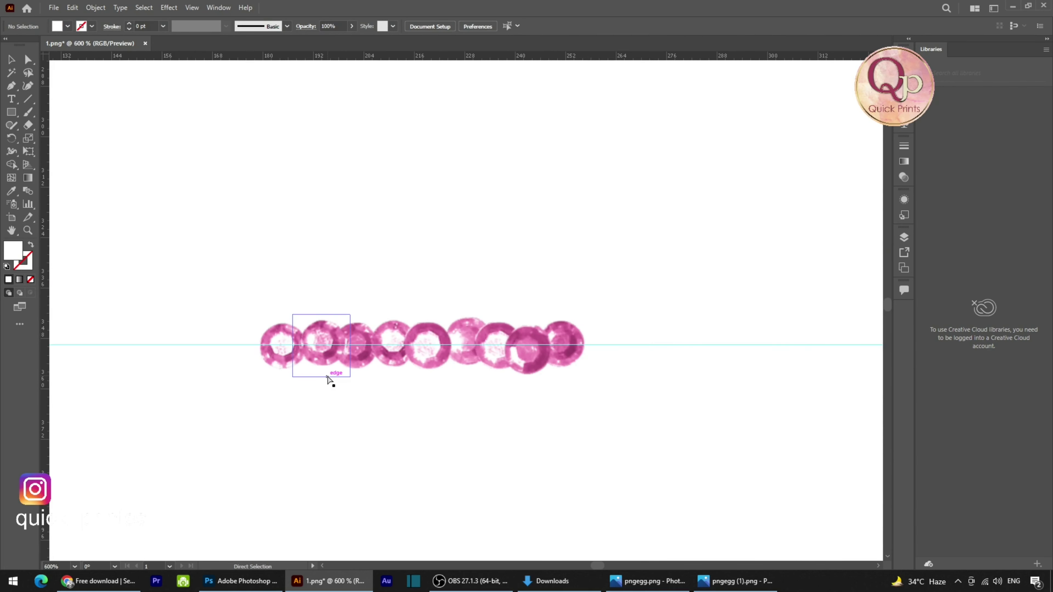
key("ctrl+o")
left_click(175, 203)
left_click(290, 207, "ctrl")
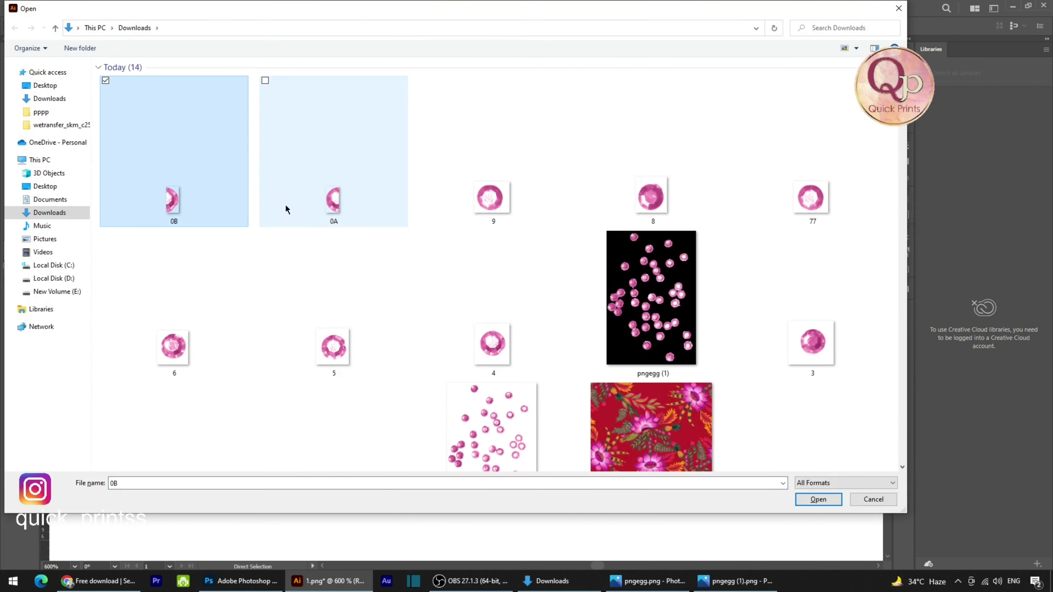
key("Return")
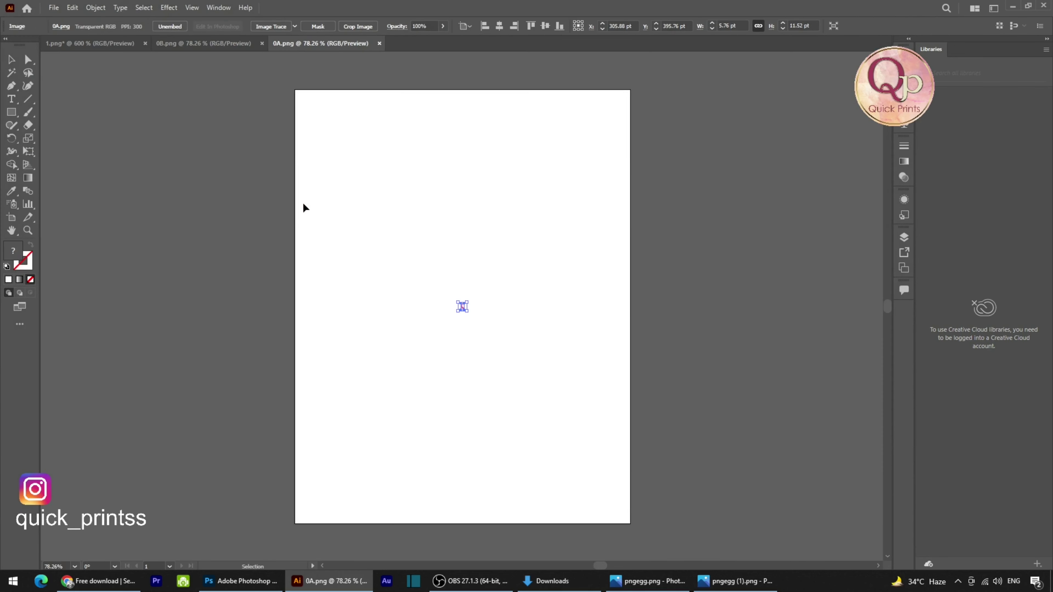
Step: Transfer the half gem from 0A.png to the right end of the gem row in 1.png, closing 0A.png without saving
key("ctrl+w")
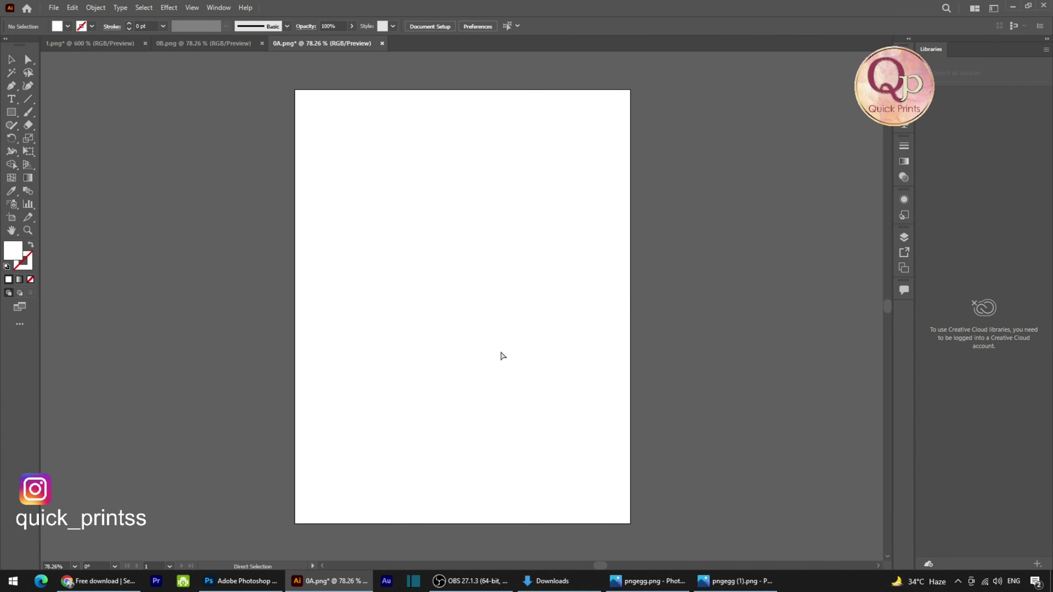
left_click(560, 301)
scroll(498, 316, "up", 2)
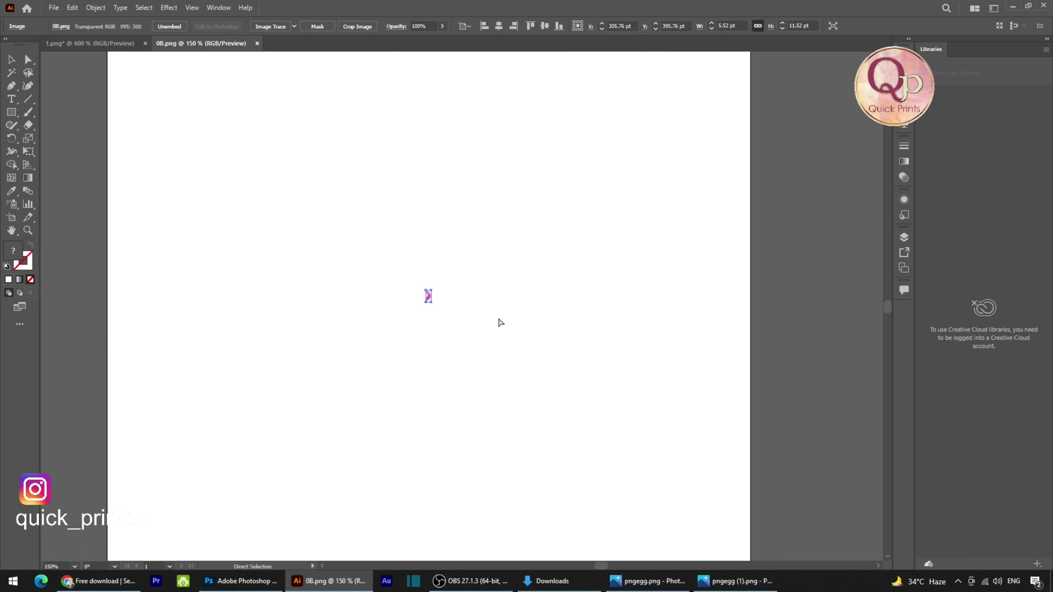
key("ctrl+Tab")
key("ctrl+v")
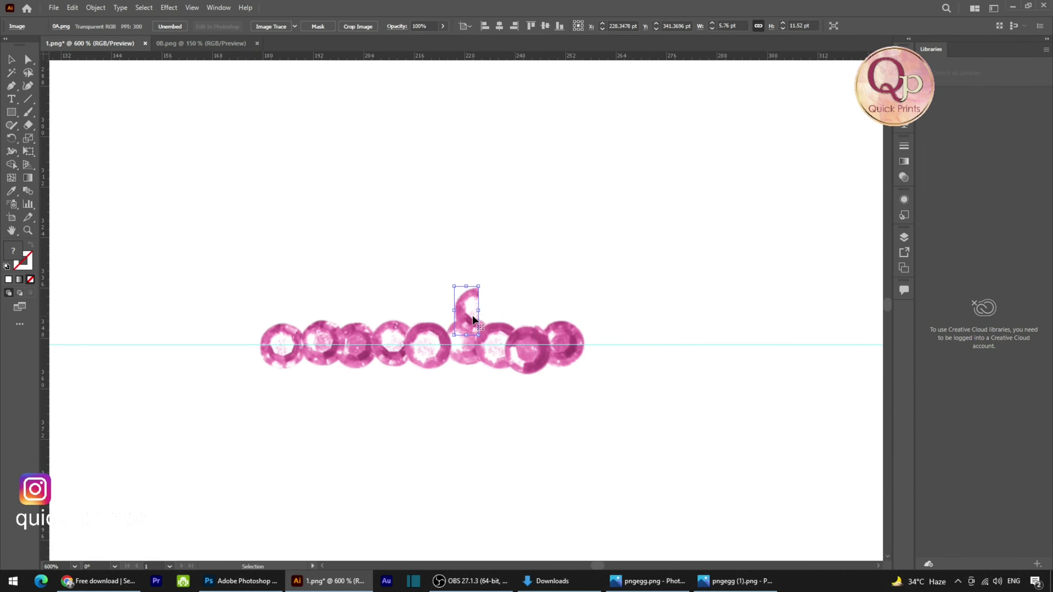
left_click_drag(473, 319, 596, 349)
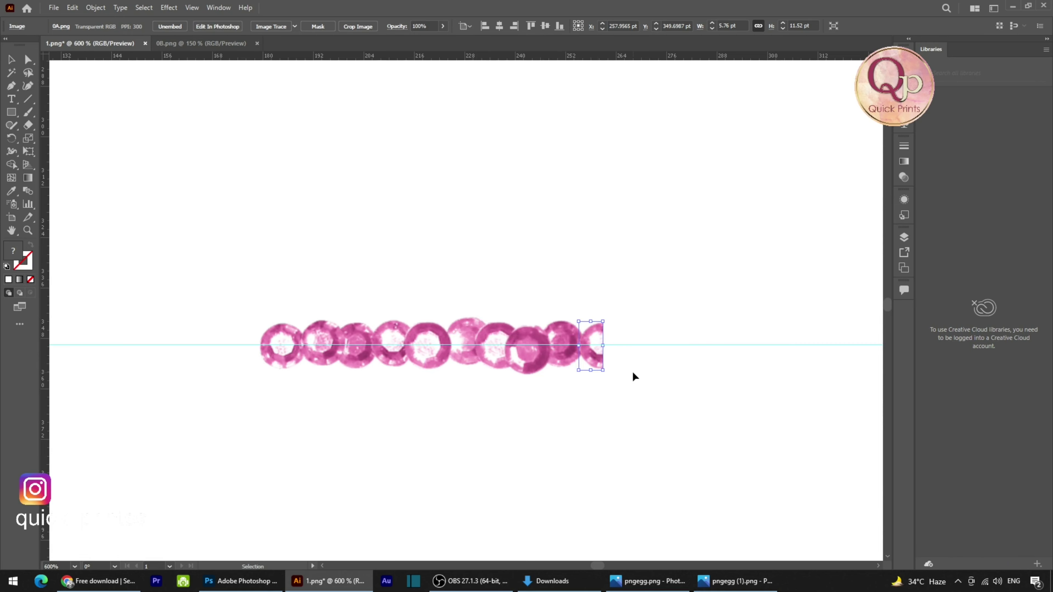
Step: Transfer the half gem from 0B.png to the left end of the gem row in 1.png, closing 0B.png without saving
key("ctrl+Tab")
key("ctrl+w")
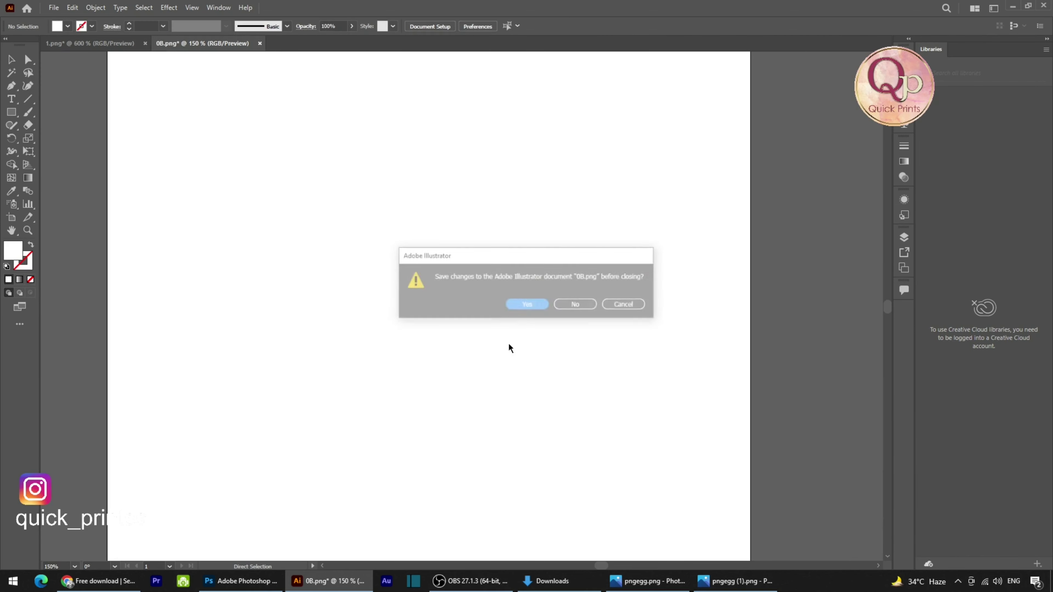
left_click(575, 304)
scroll(353, 364, "up", 1)
left_click(472, 336)
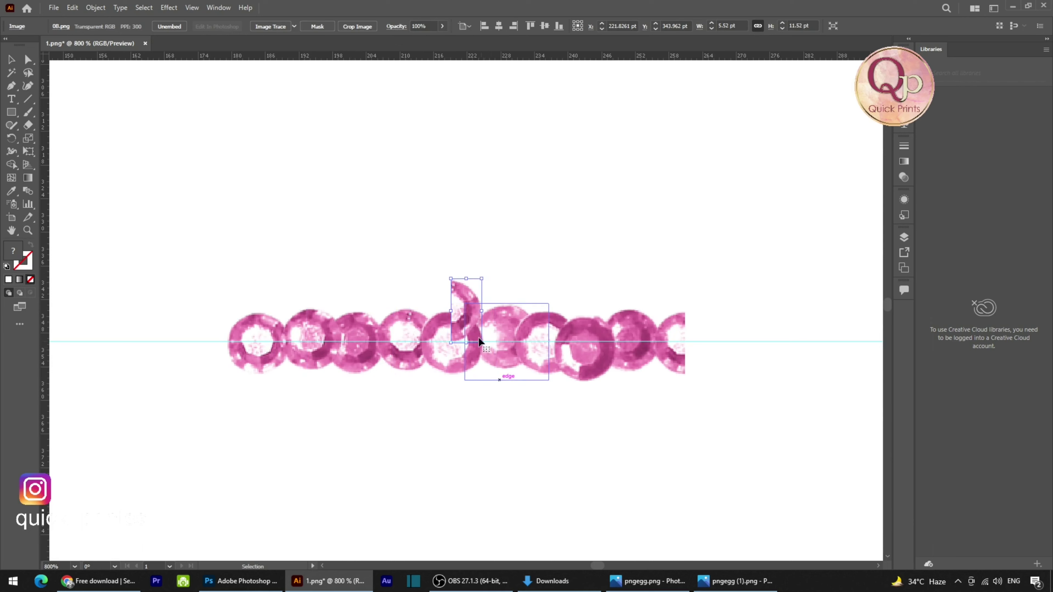
left_click_drag(479, 341, 219, 357)
Step: Select the whole row of gems, including both half gems, and start a new pattern brush from it
left_click_drag(177, 279, 810, 448)
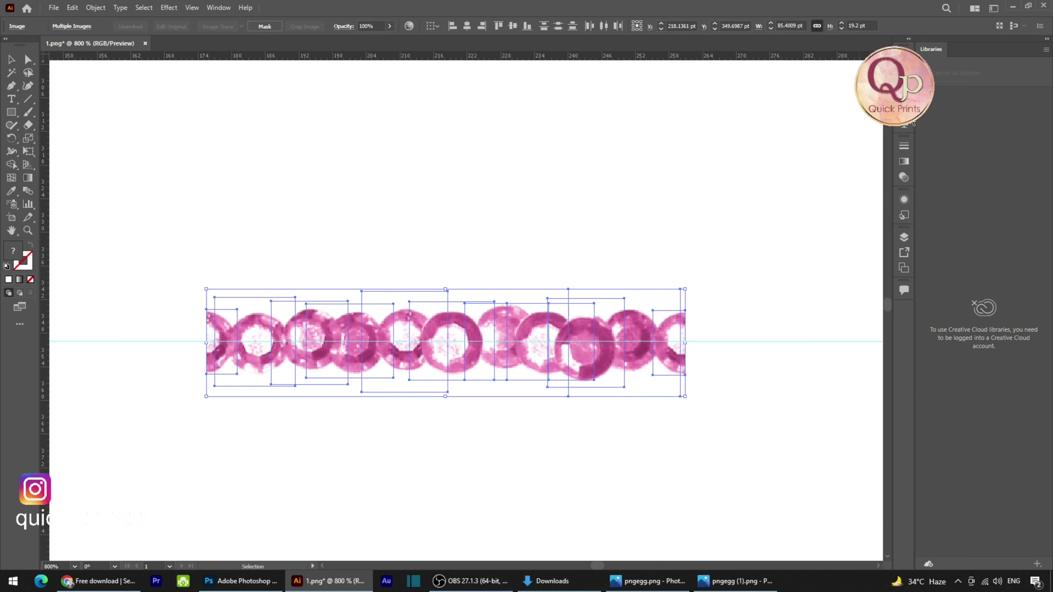
left_click(901, 162)
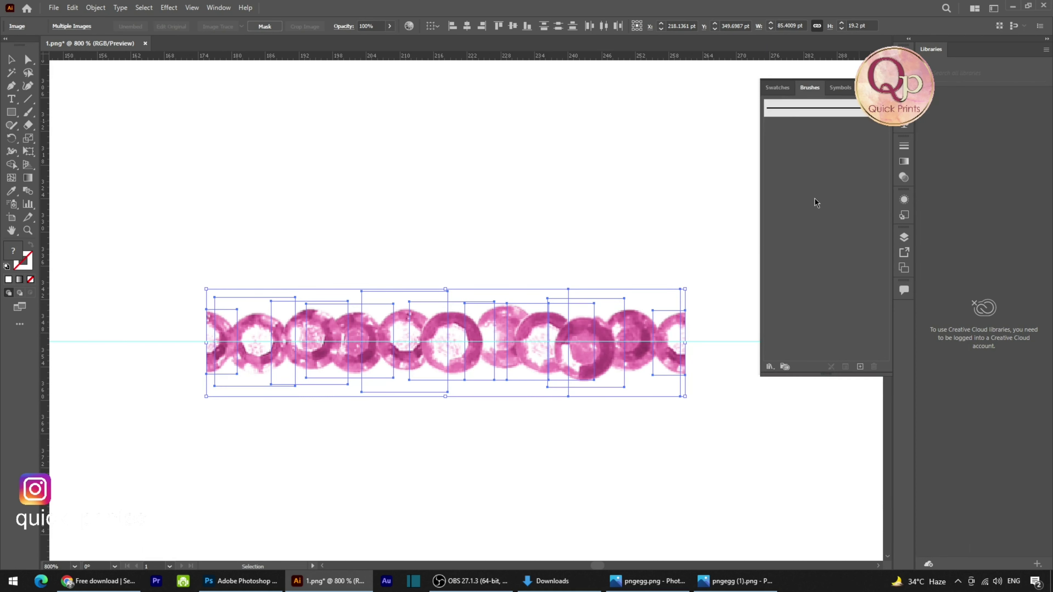
left_click(860, 367)
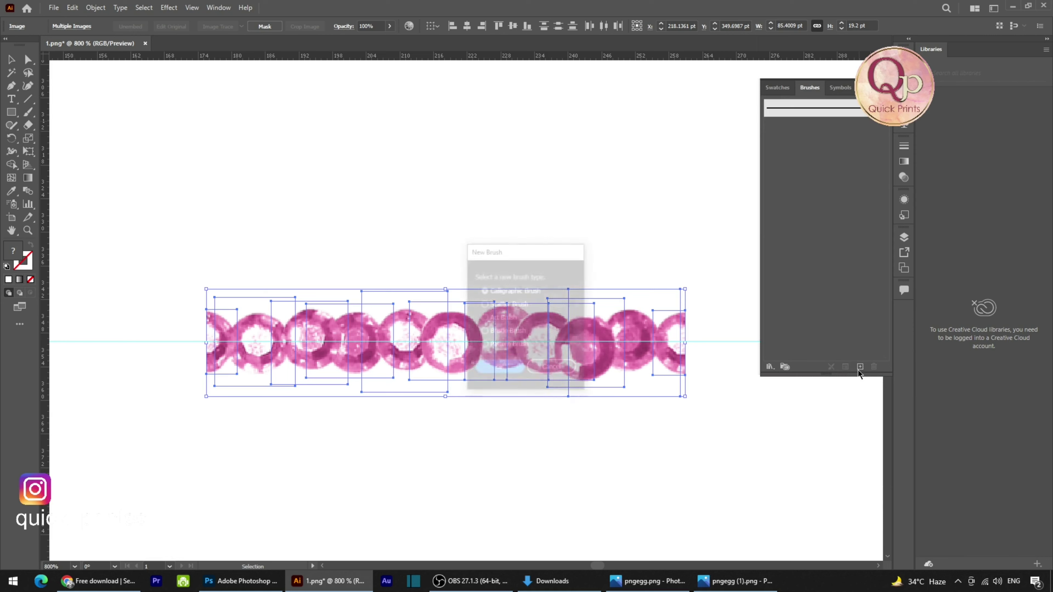
left_click(524, 348)
left_click(511, 374)
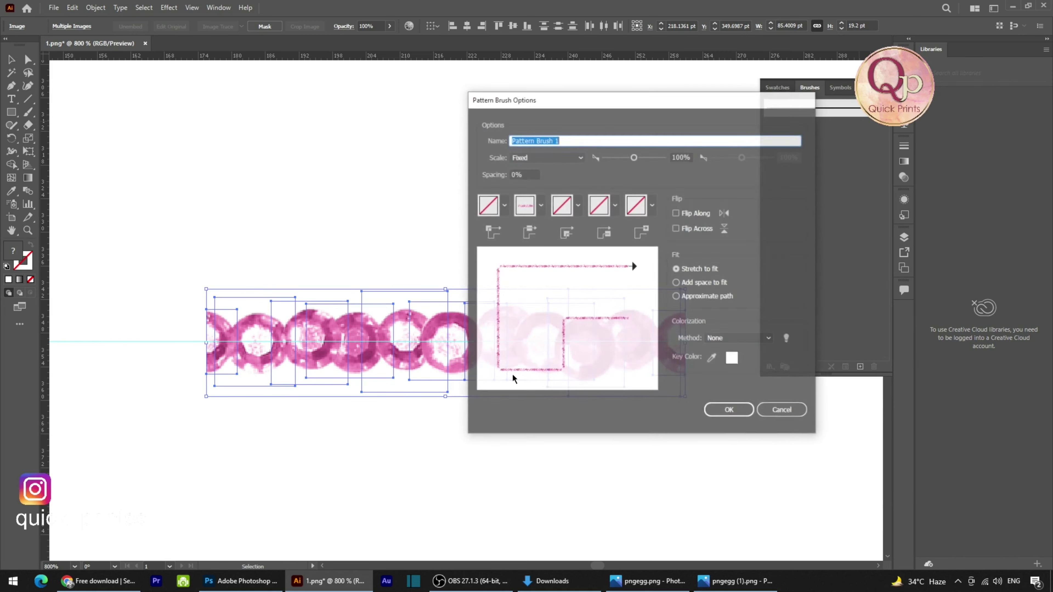
Step: Set the outer and inner corner tiles to Auto-Centered and create the pattern brush
left_click(478, 209)
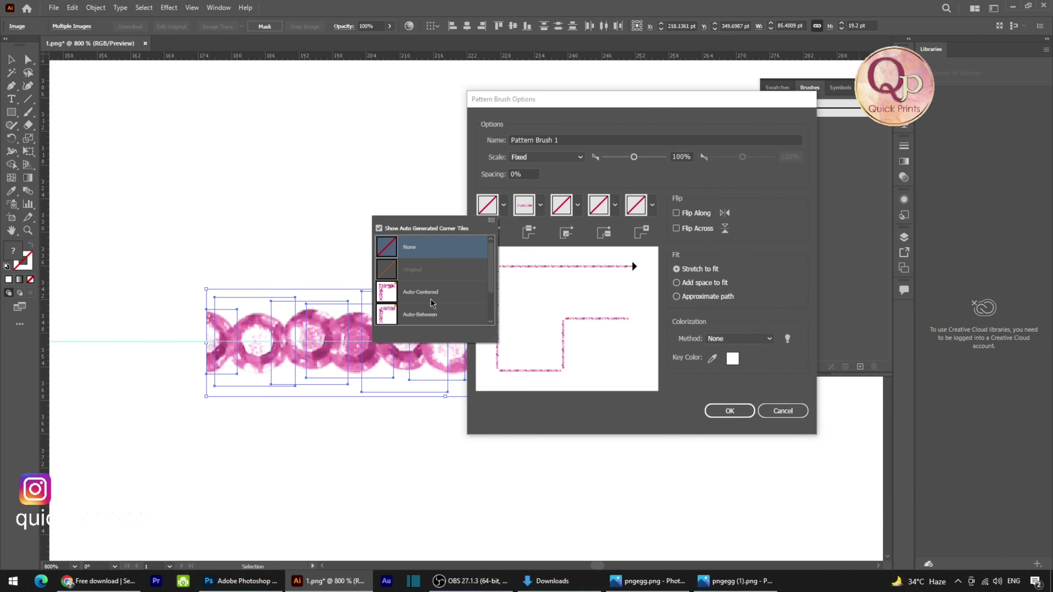
left_click(414, 292)
left_click(560, 210)
left_click(480, 296)
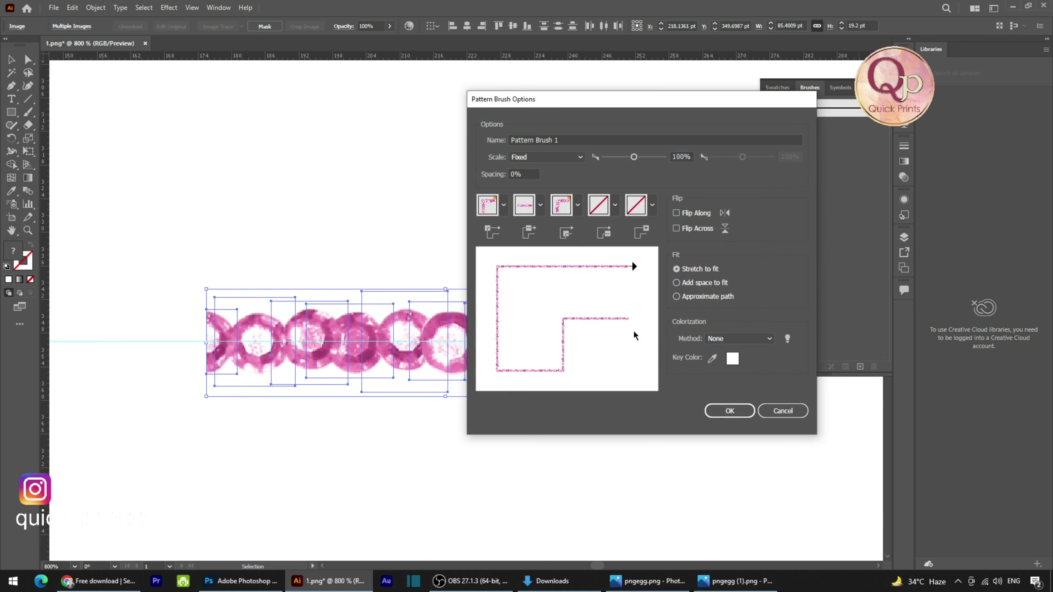
left_click(730, 410)
Step: Delete the whole row of gem images from the artboard
left_click(605, 217)
key("v")
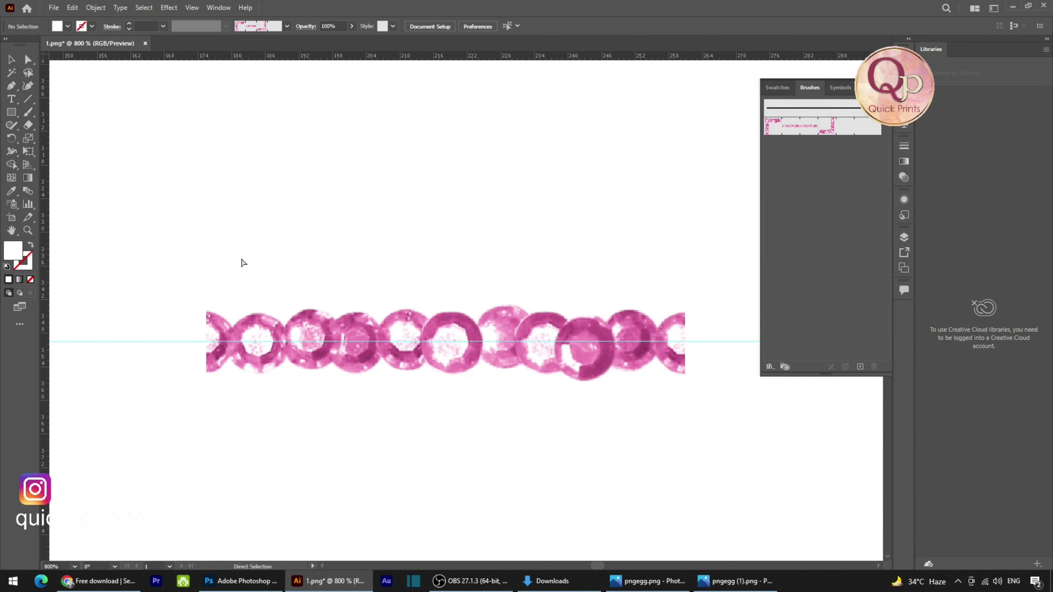
left_click_drag(185, 229, 686, 472)
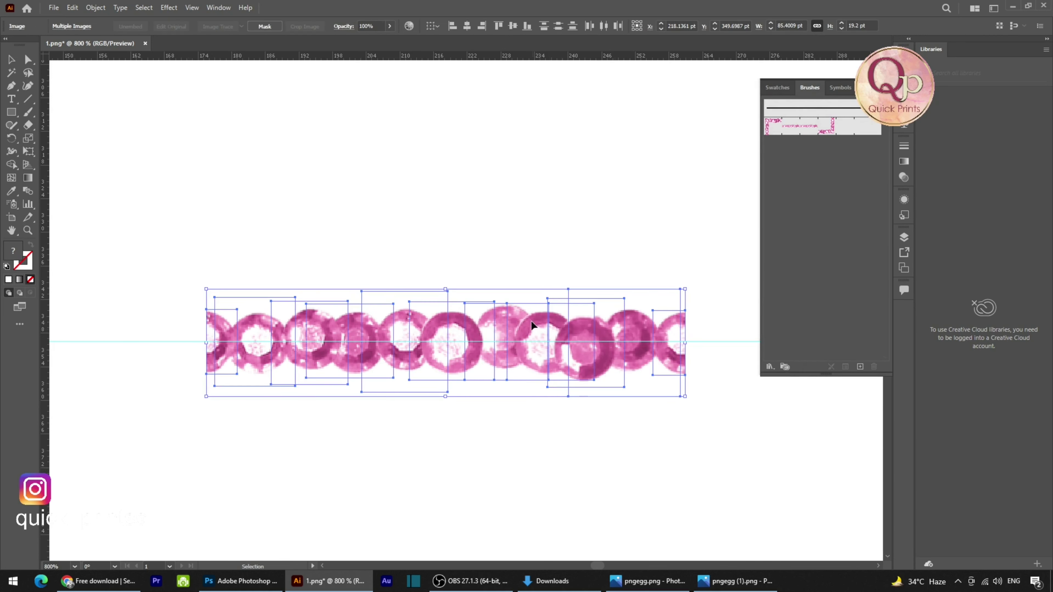
key("Delete")
Step: Paint a freehand looping test stroke with the gem pattern brush across the artboard, and delete the stroke
key("ctrl+minus")
key("ctrl+minus")
key("ctrl+minus")
key("ctrl+minus")
key("ctrl+minus")
left_click(793, 133)
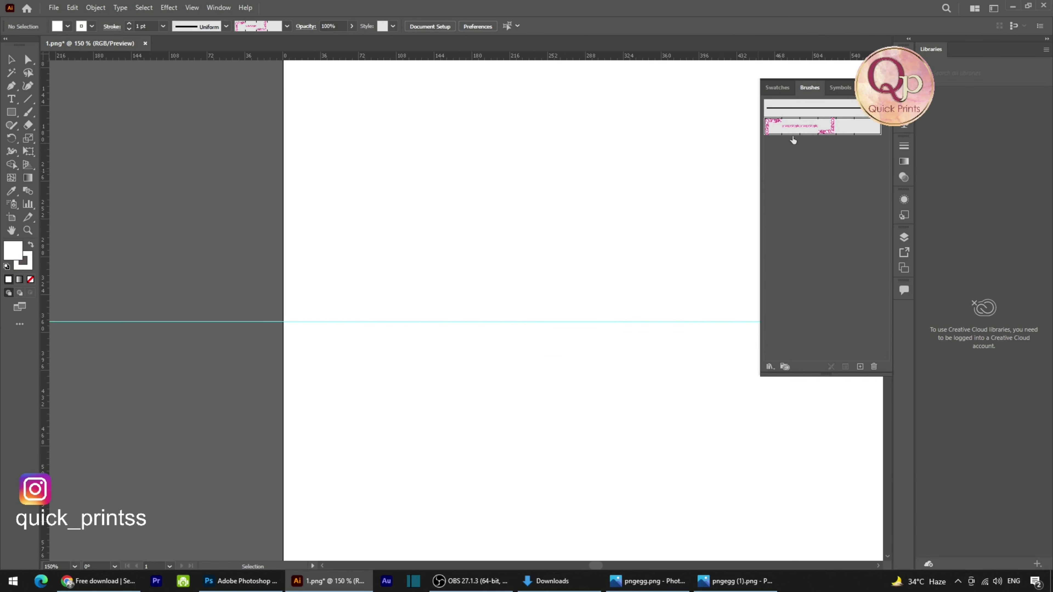
key("b")
scroll(478, 308, "up", 5, "alt")
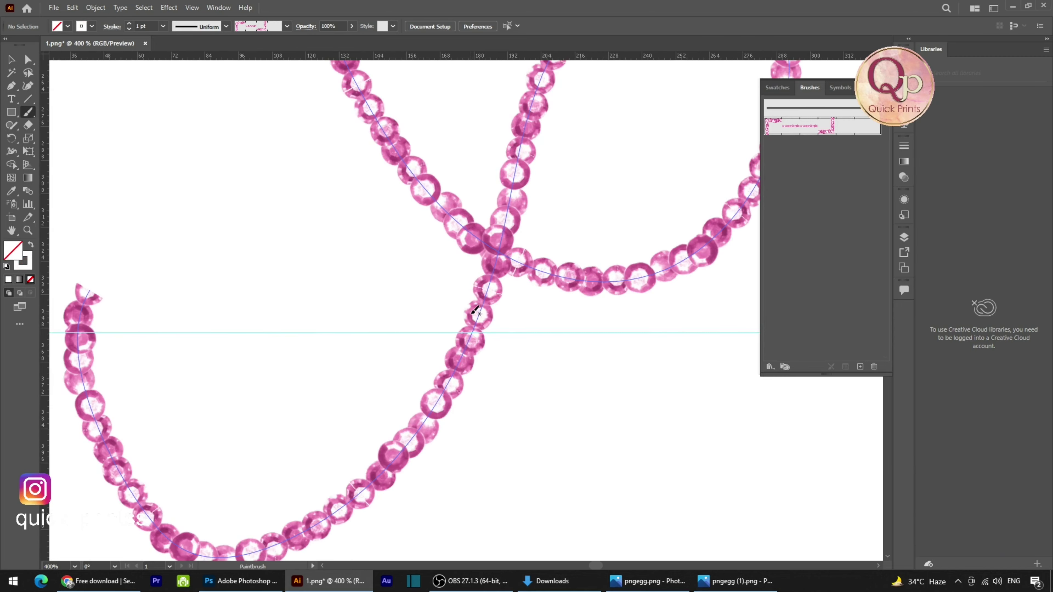
scroll(476, 310, "down", 5, "alt")
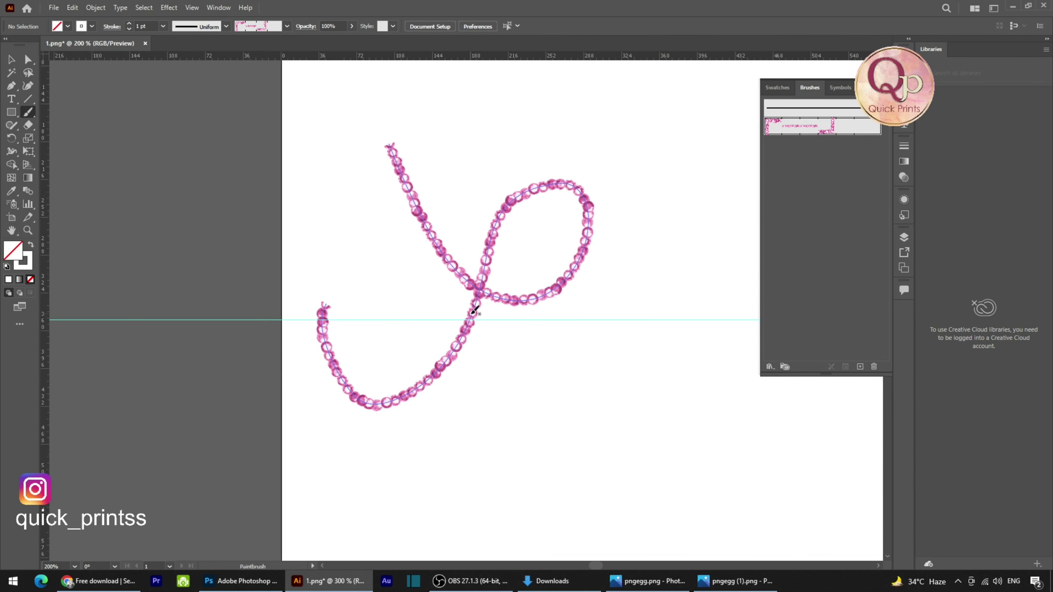
scroll(430, 293, "down", 2, "alt")
key("ctrl+a")
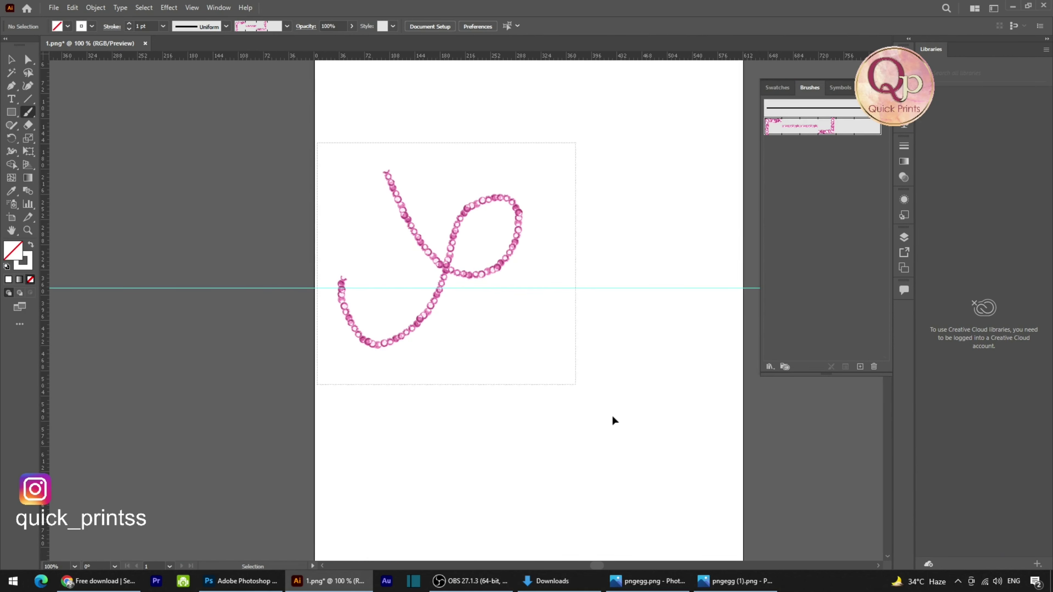
key("Delete")
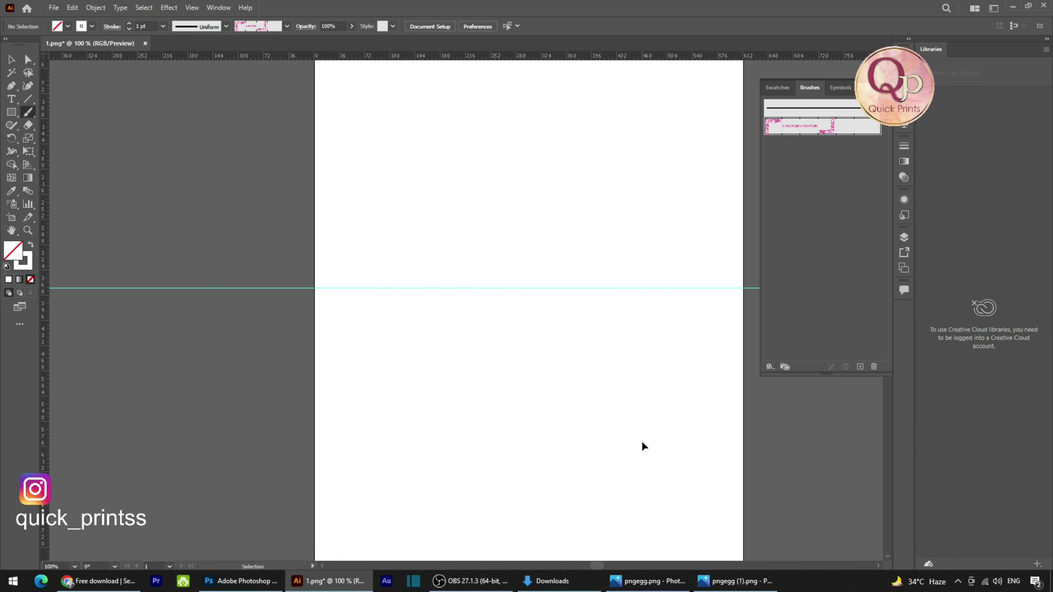
key("ctrl+o")
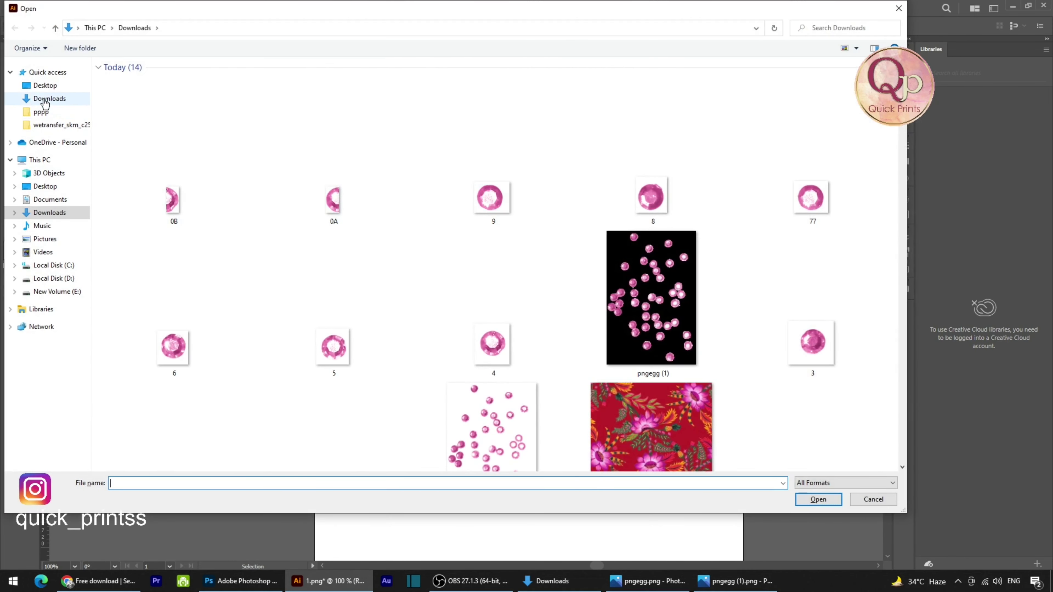
scroll(611, 249, "down", 10)
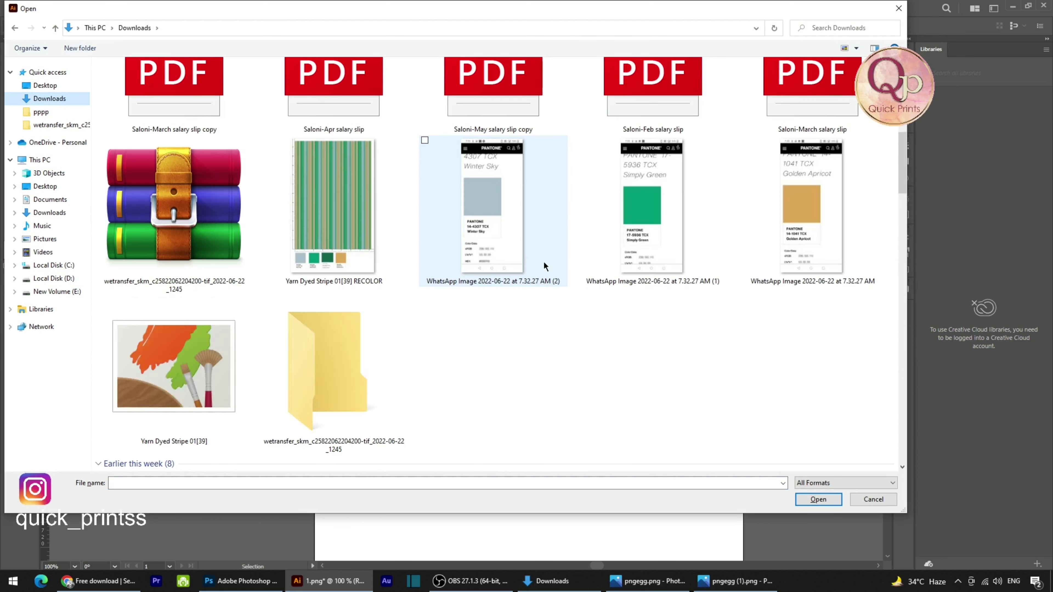
double_click(331, 374)
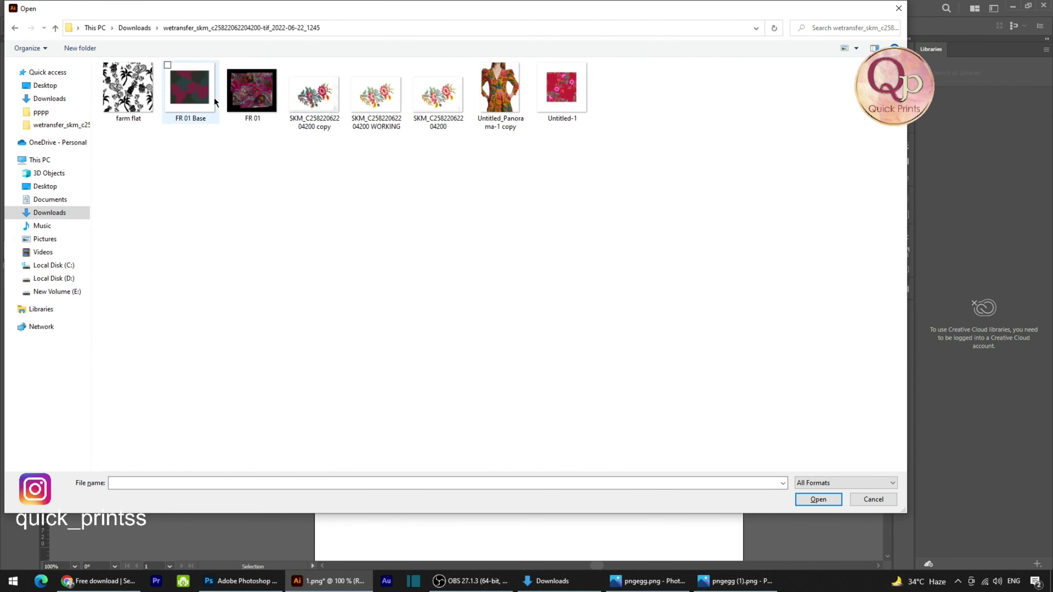
left_click(142, 102)
double_click(142, 102)
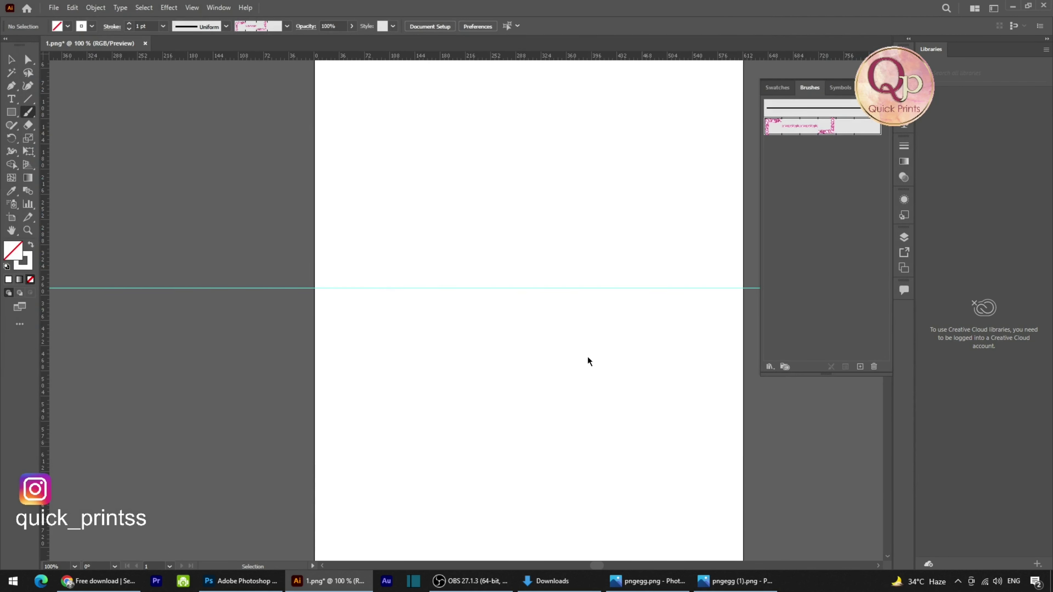
scroll(585, 357, "down", 4)
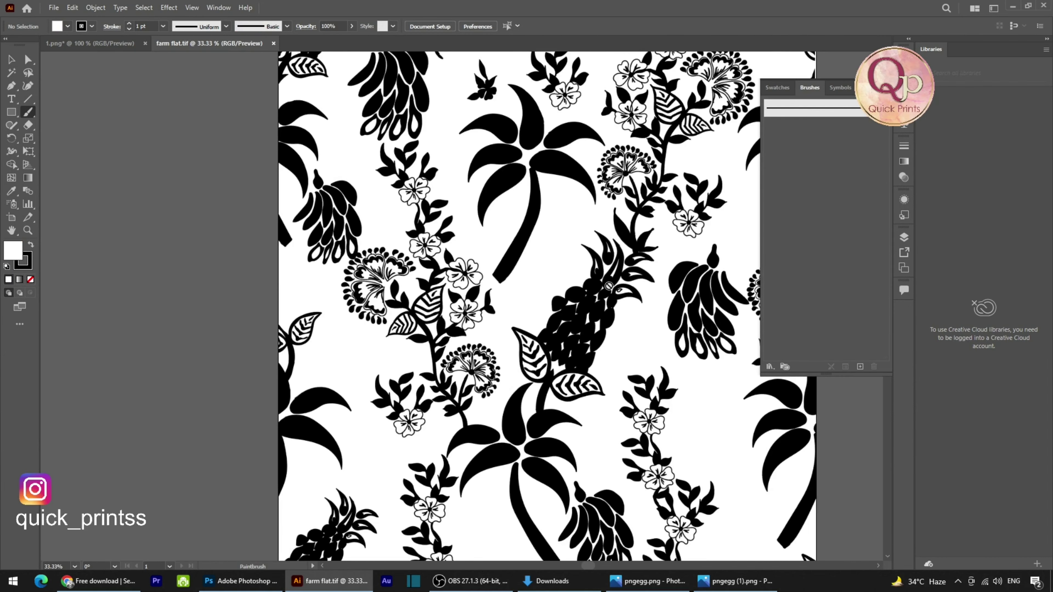
left_click_drag(385, 375, 342, 378)
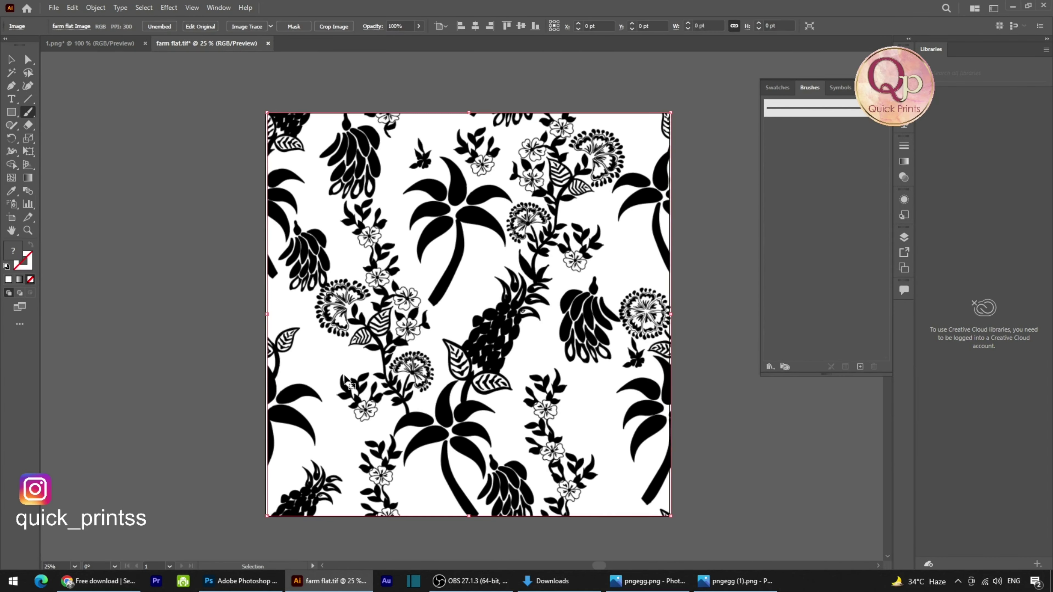
left_click(95, 7)
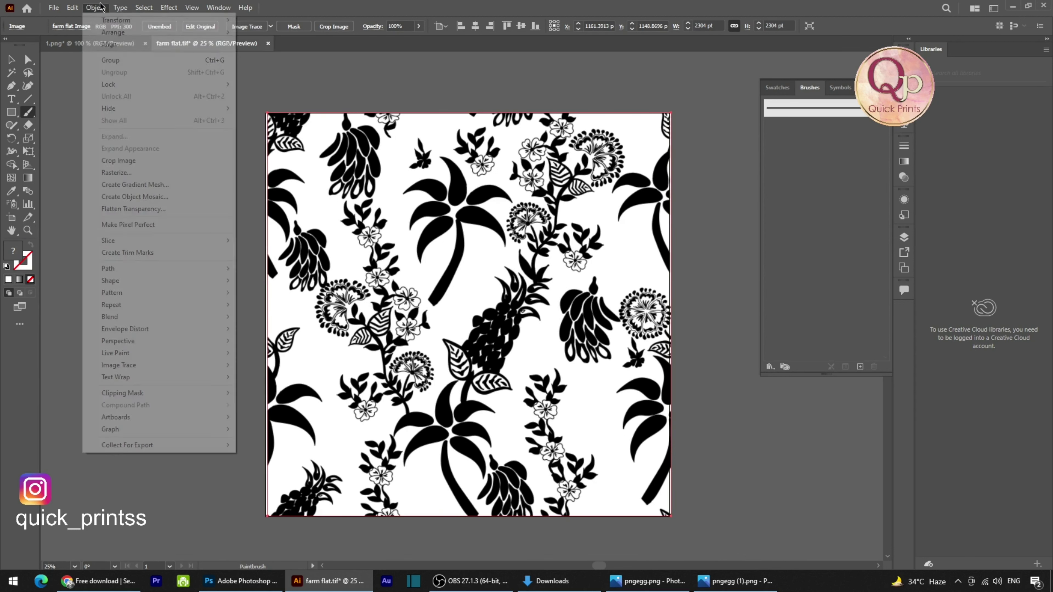
mouse_move(118, 87)
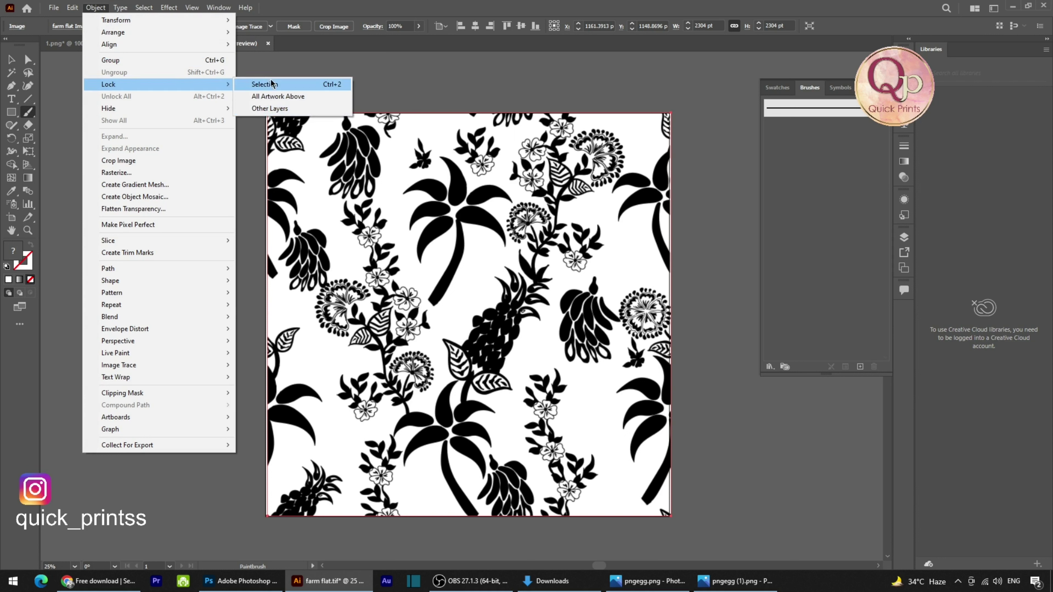
left_click(279, 85)
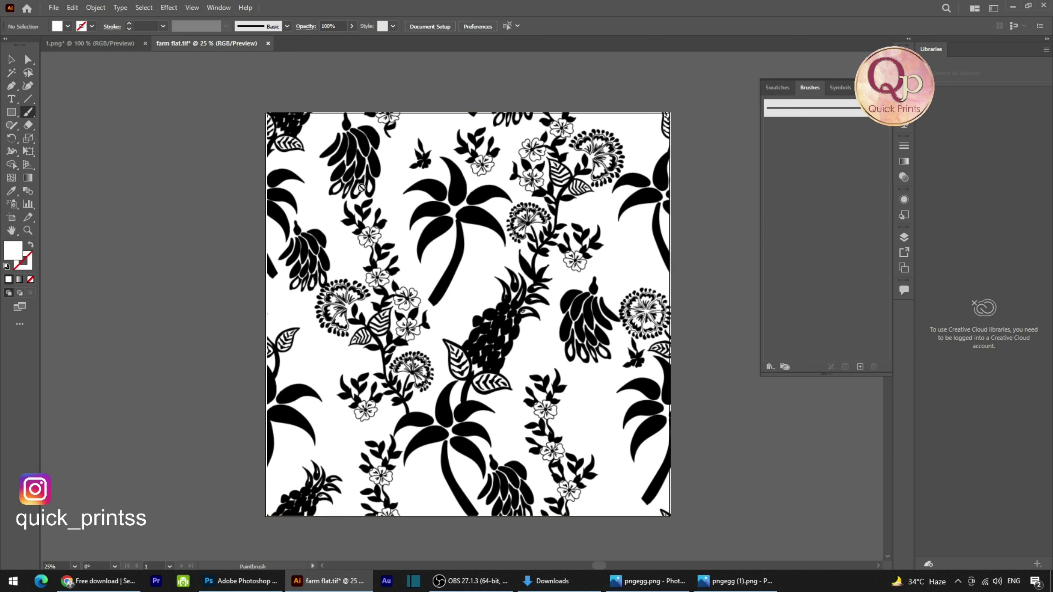
key("ctrl+alt+2")
Step: Move the palm and flower image from farm flat.tif into 1.png, closing farm flat.tif without saving
left_click_drag(360, 212, 396, 213)
key("Delete")
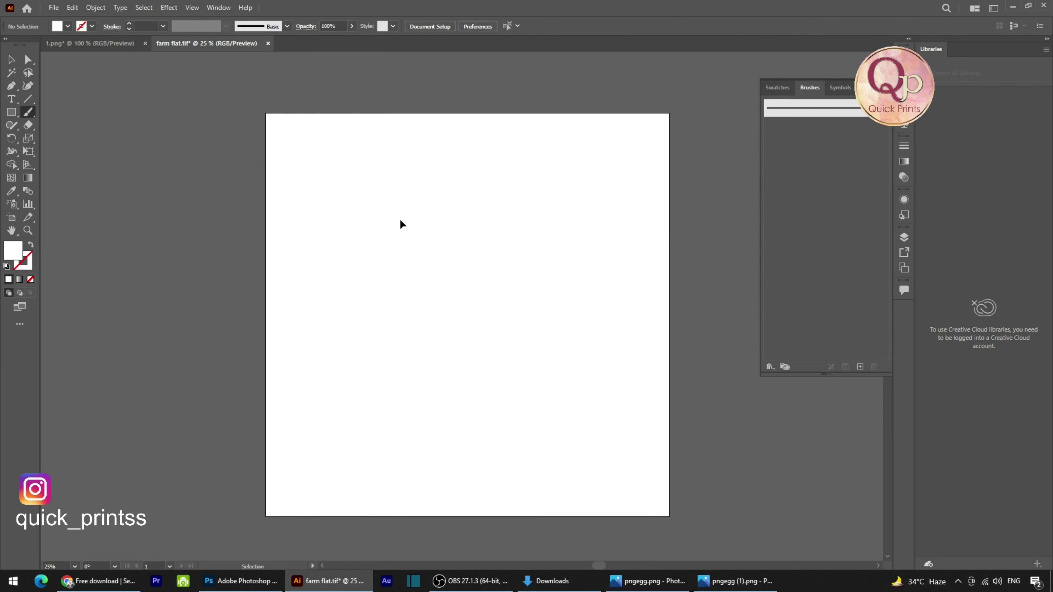
key("ctrl+w")
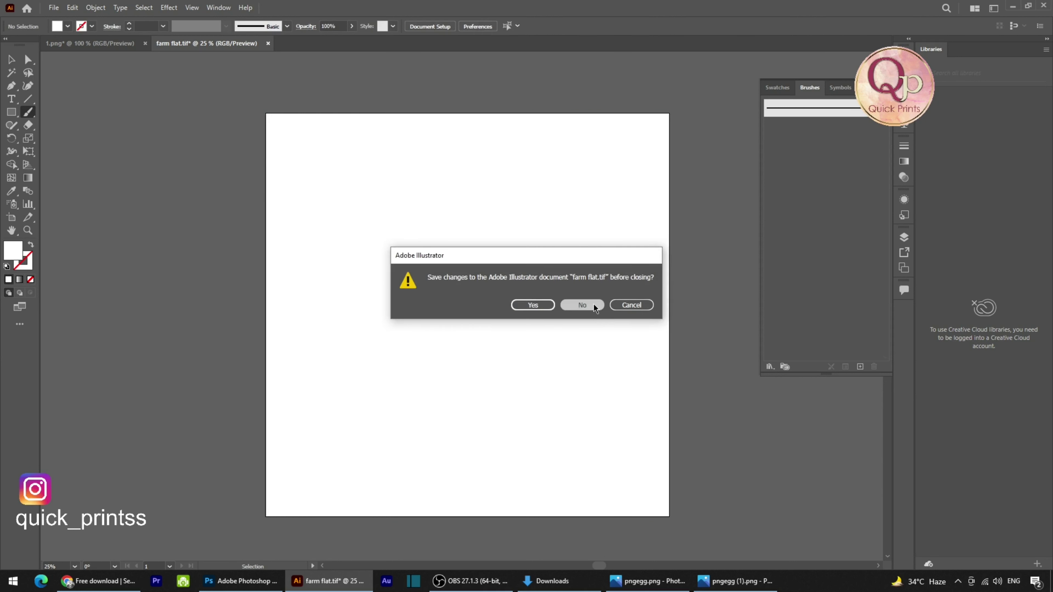
left_click(593, 304)
scroll(560, 322, "down", 3)
scroll(560, 321, "down", 3)
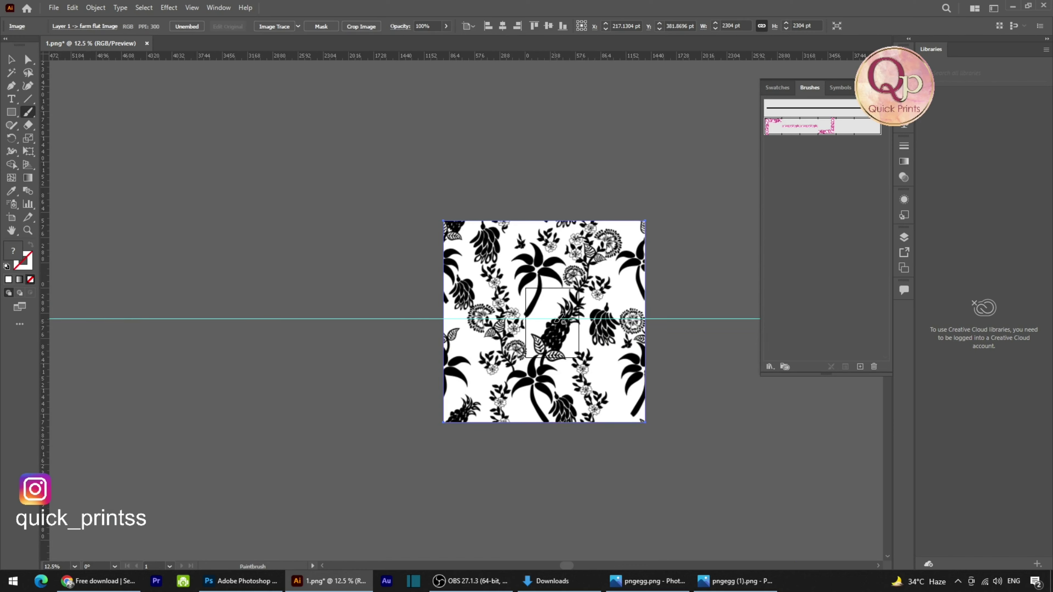
Step: Lock the placed palm and flower image on the artboard
scroll(561, 321, "up", 1)
left_click(95, 8)
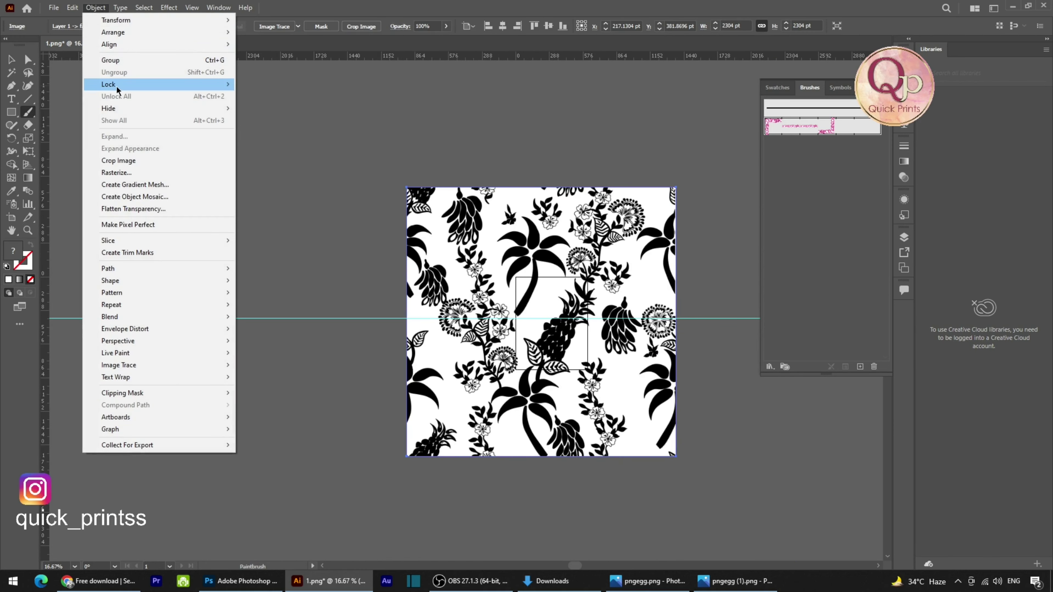
mouse_move(116, 85)
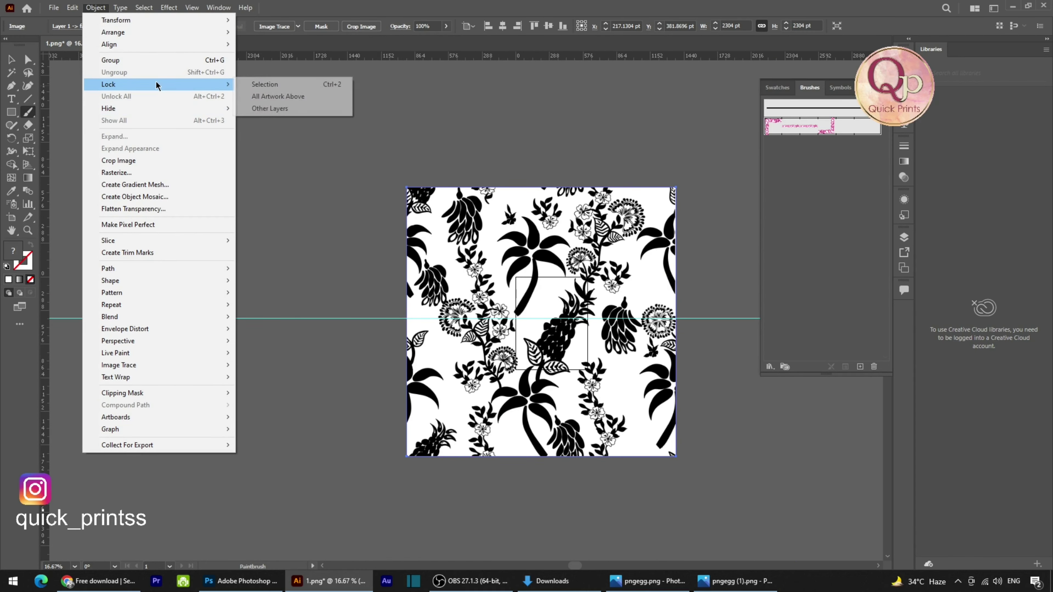
left_click(295, 85)
scroll(476, 269, "up", 2)
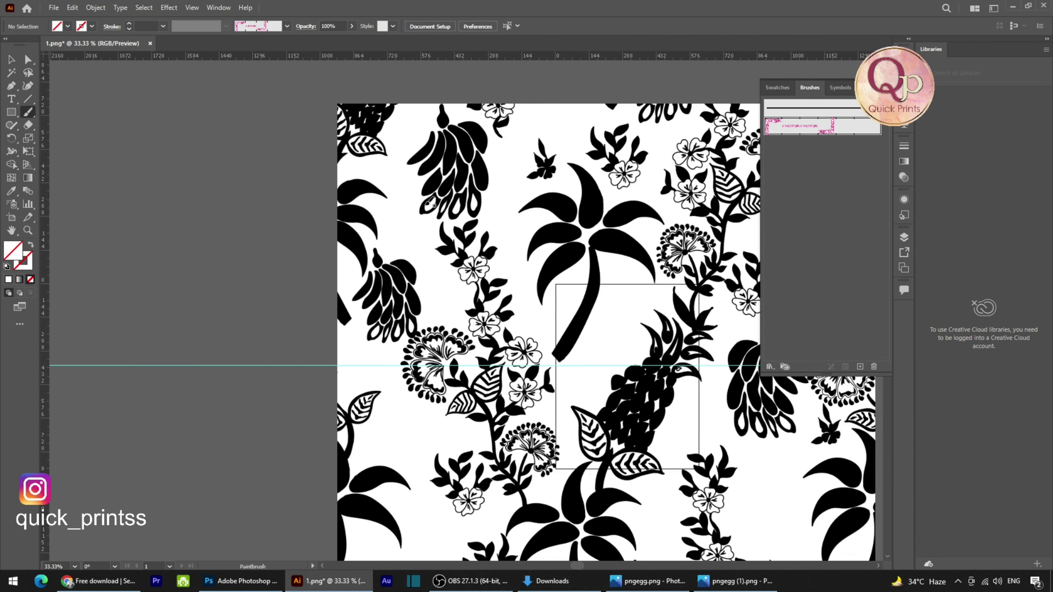
Step: Set the palm and flower image's opacity to 50% and lock the image
key("v")
left_click(490, 220)
left_click(440, 27)
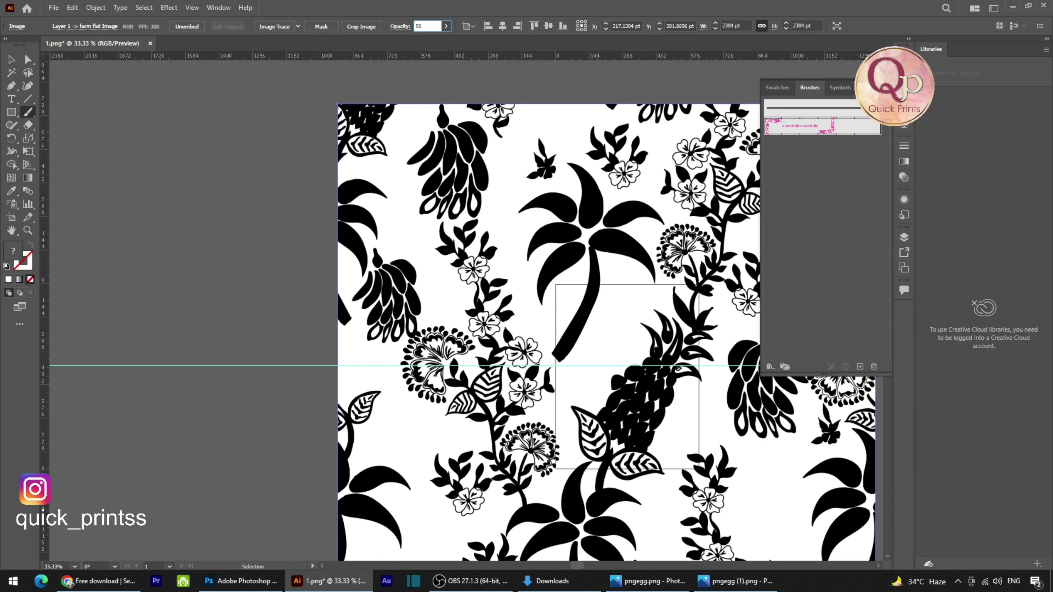
key("Return")
left_click(96, 7)
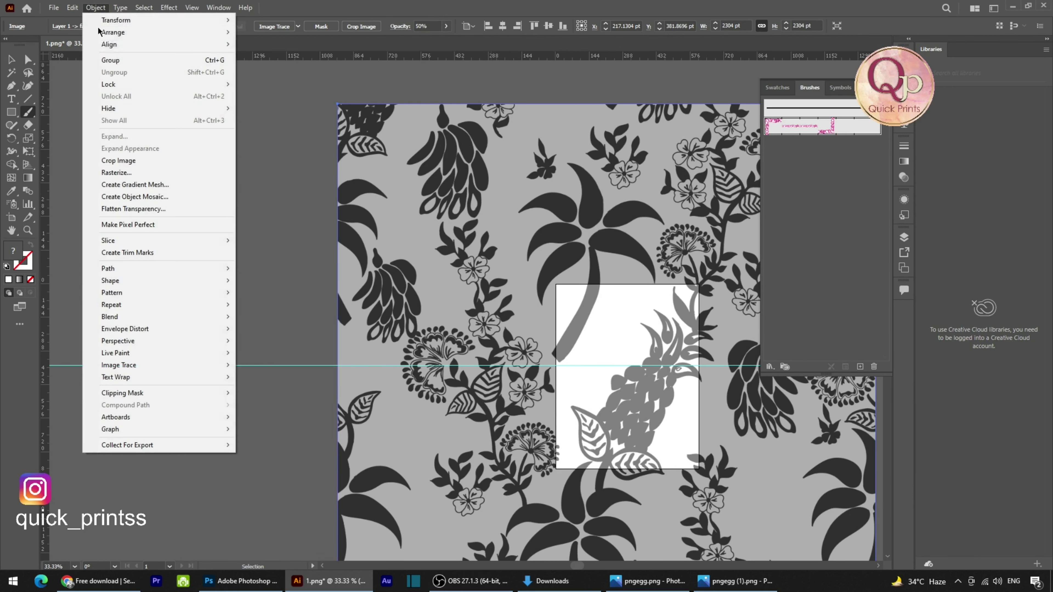
mouse_move(112, 86)
left_click(287, 85)
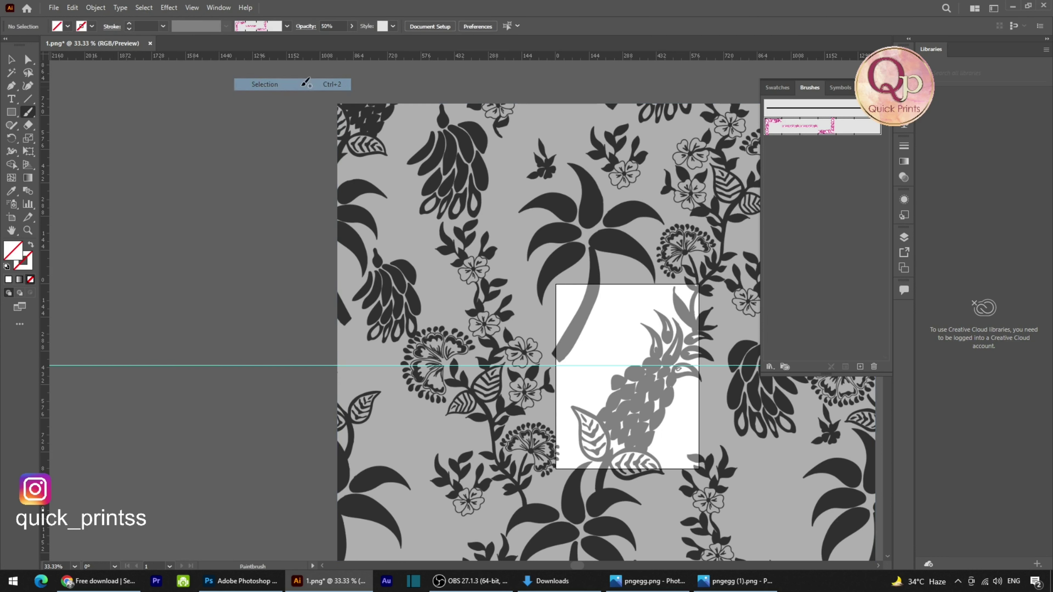
Step: Choose the pink gem pattern brush and rotate the canvas view about 72° so the banana bunch lies sideways
left_click(805, 128)
scroll(581, 252, "up", 2)
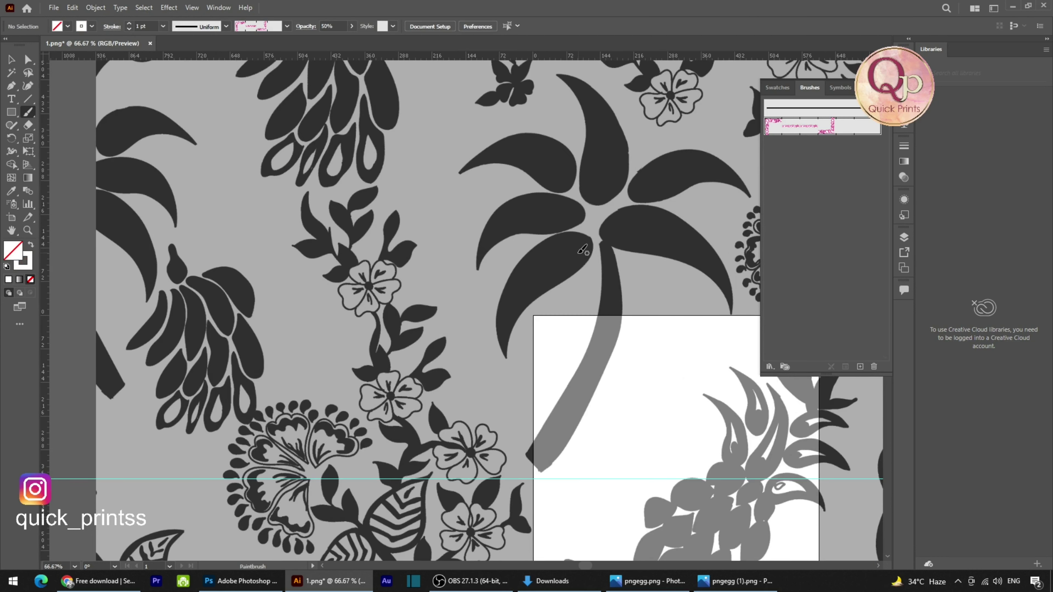
left_click_drag(306, 328, 294, 355)
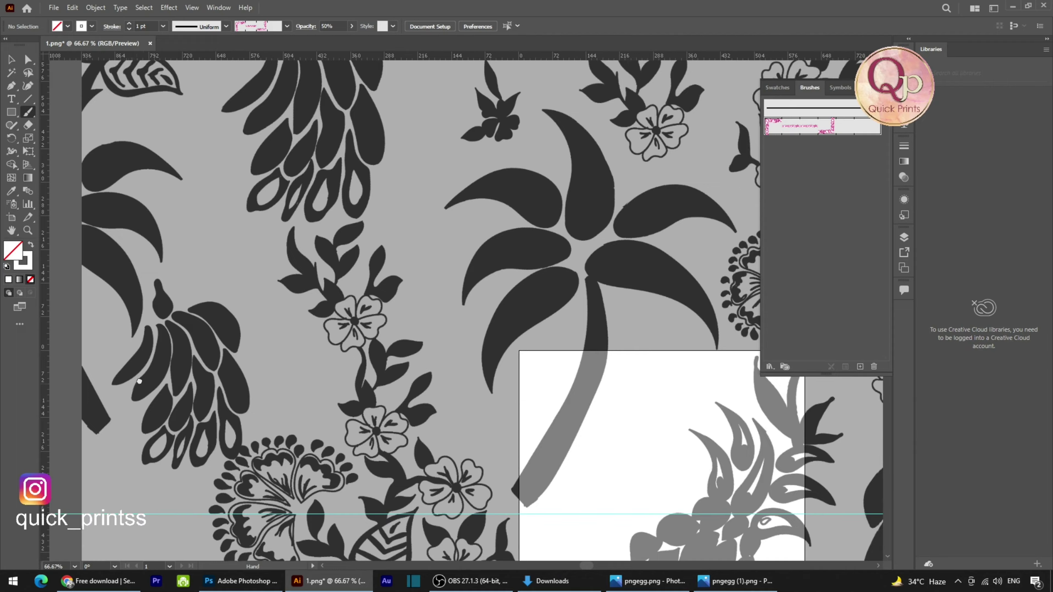
left_click_drag(139, 381, 337, 275)
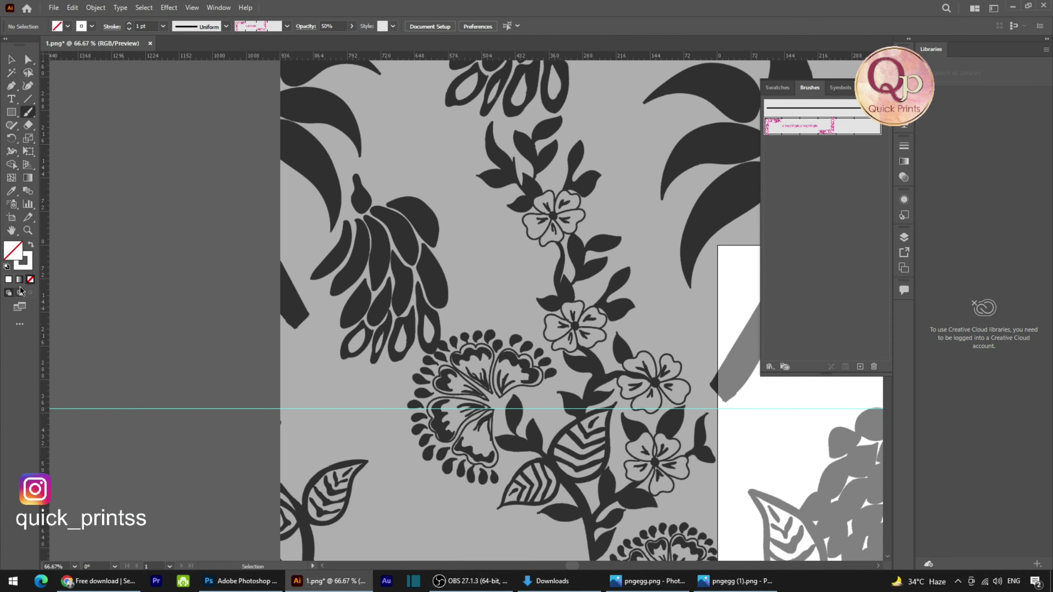
left_click(12, 231)
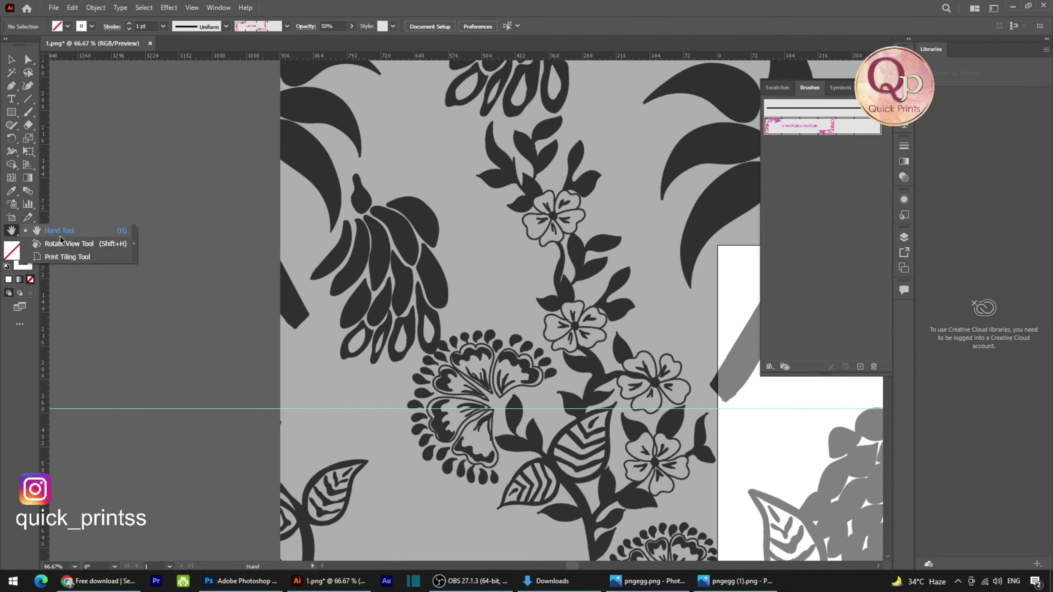
left_click(66, 245)
left_click_drag(462, 309, 373, 394)
left_click_drag(367, 384, 431, 384)
Step: Paint gem brush strokes over the uppermost banana of the bunch, and undo them
left_click(28, 112)
left_click_drag(230, 292, 294, 292)
mouse_move(232, 237)
left_mouse_down()
mouse_move(361, 373)
mouse_move(328, 328)
mouse_move(331, 301)
mouse_move(376, 258)
left_mouse_up()
mouse_move(443, 259)
left_mouse_down()
mouse_move(369, 298)
mouse_move(324, 337)
mouse_move(371, 273)
mouse_move(413, 262)
mouse_move(423, 273)
mouse_move(343, 311)
mouse_move(384, 271)
mouse_move(387, 283)
mouse_move(318, 342)
left_mouse_up()
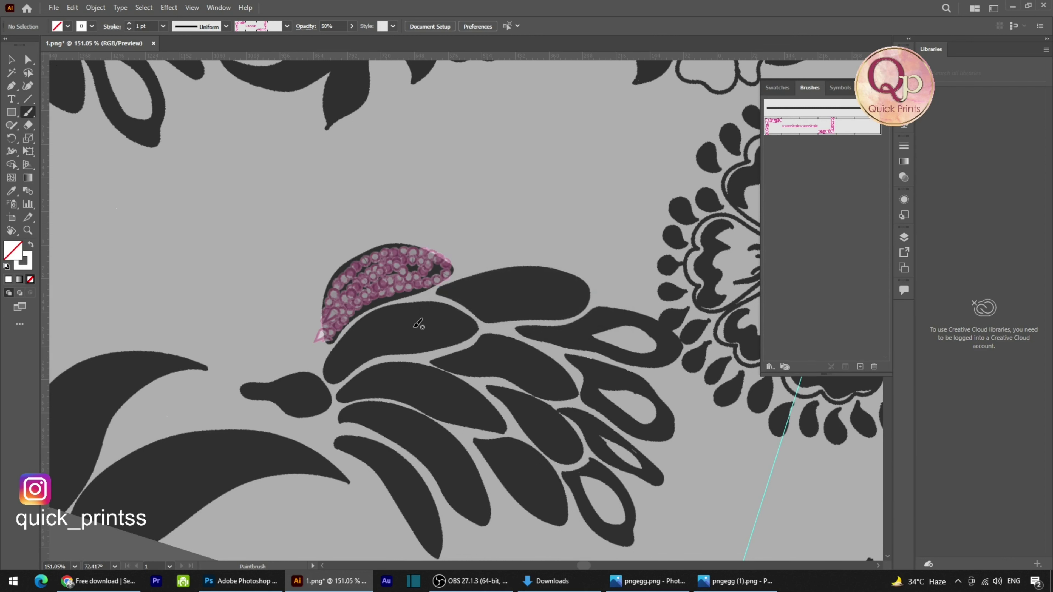
key("ctrl+space")
left_click(407, 311)
left_click_drag(406, 310, 434, 308)
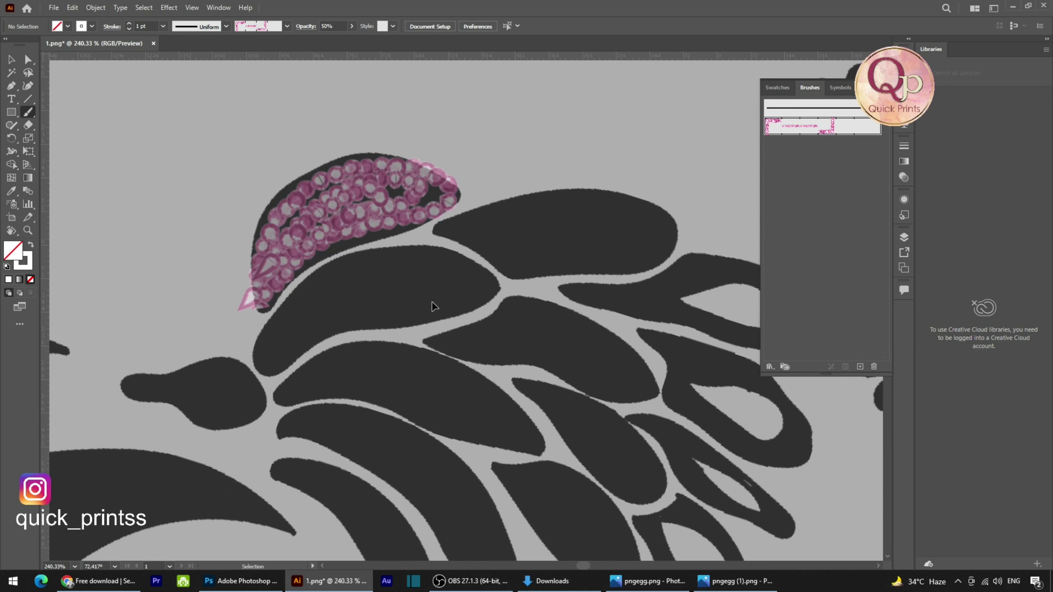
key("ctrl+z")
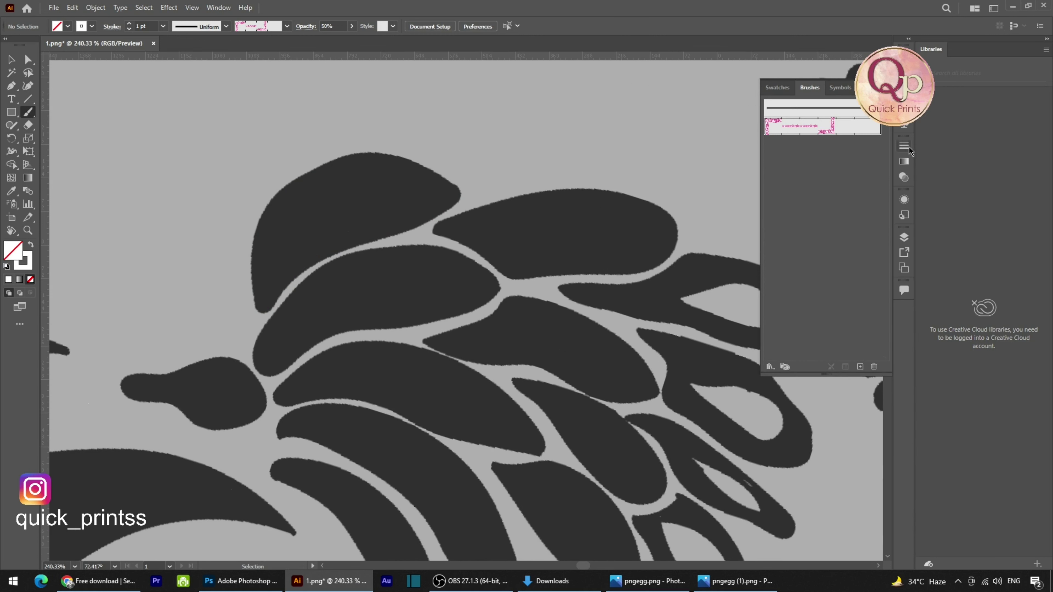
Step: Show the layers and add a new layer above Layer 1 for the gem strokes
left_click(219, 8)
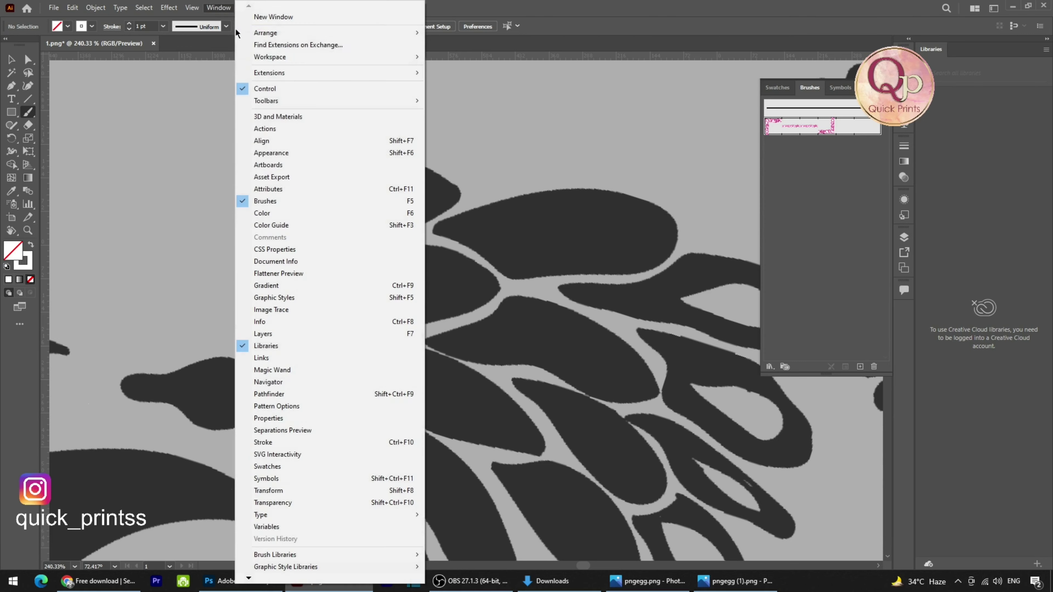
left_click(282, 334)
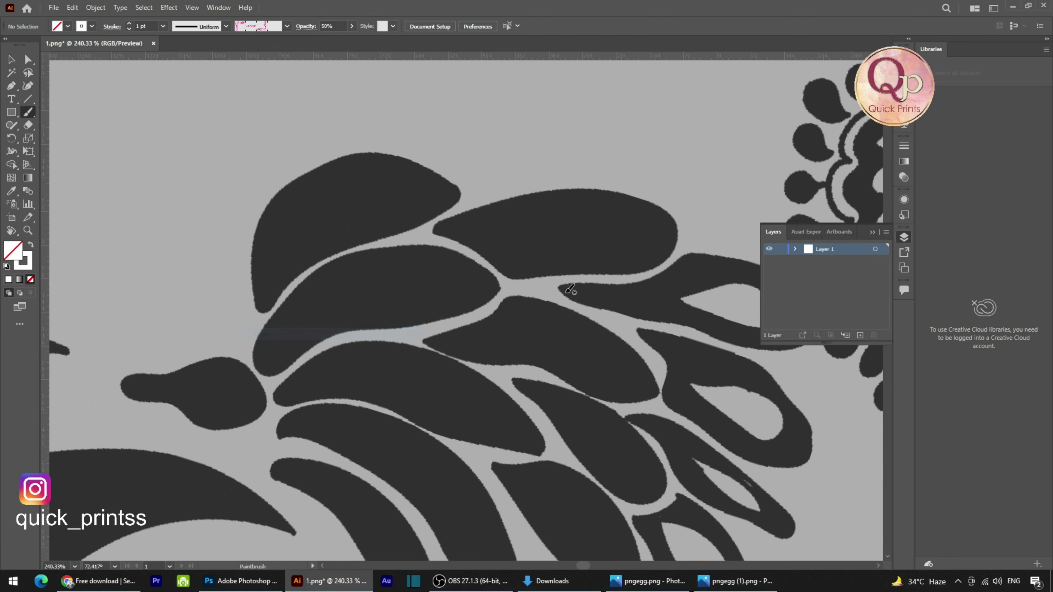
left_click(796, 249)
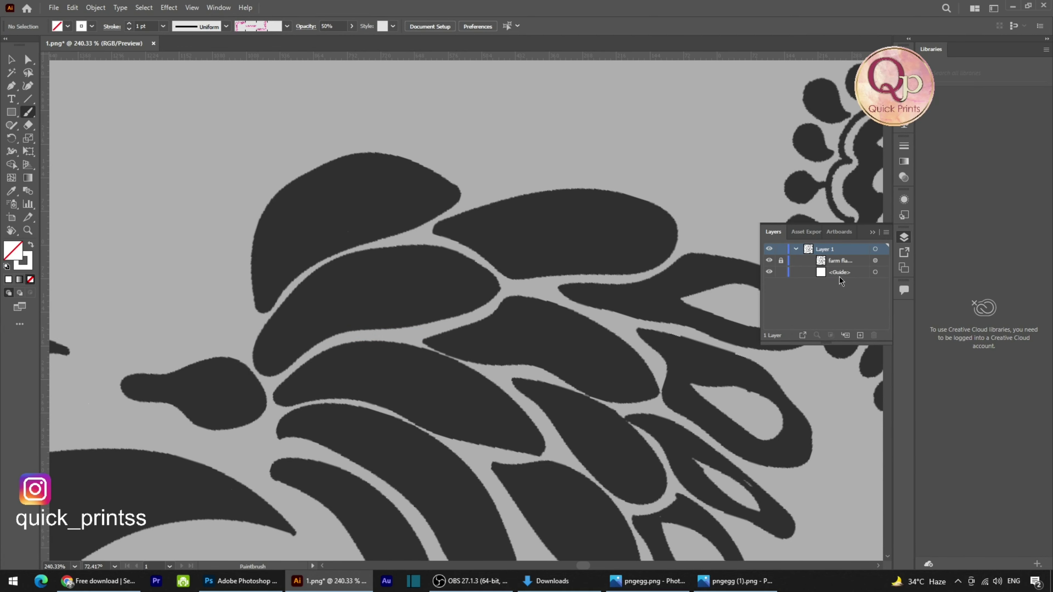
left_click(860, 335)
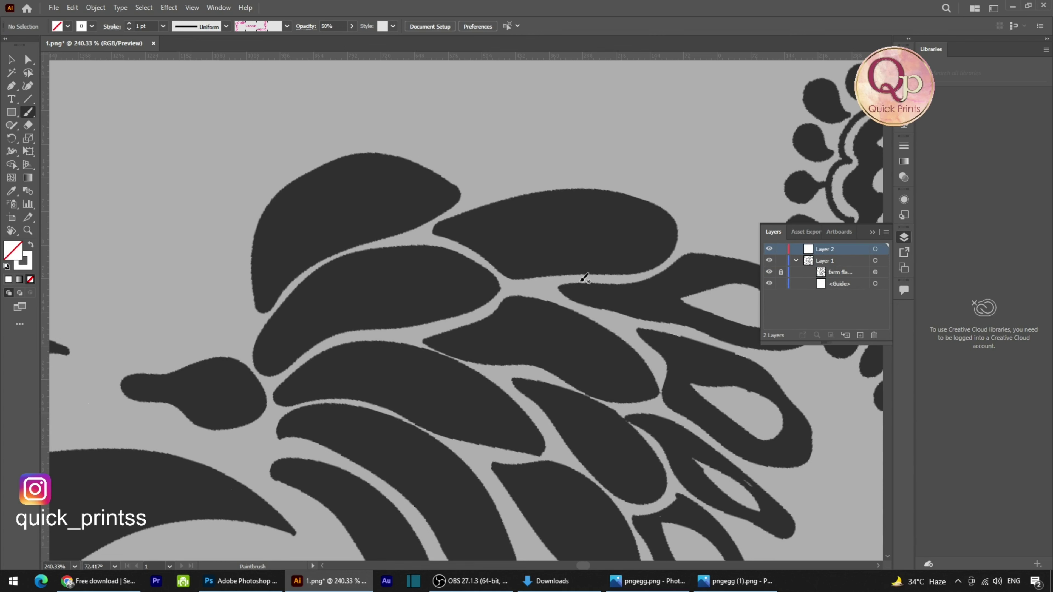
Step: Paint one gem stroke along the upper edge of the uppermost banana, and undo it
scroll(470, 259, "down", 2)
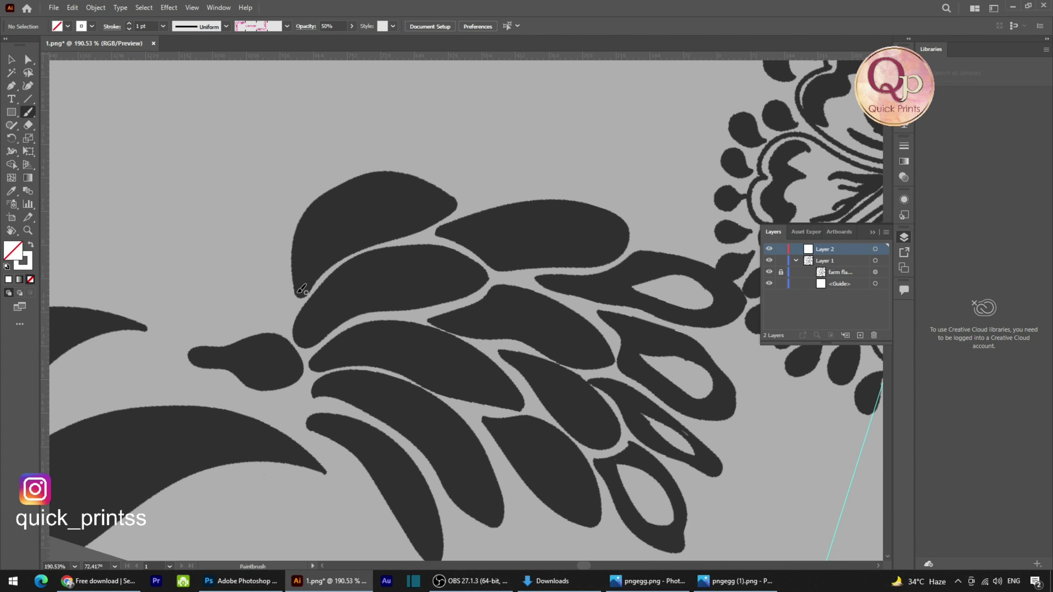
left_click_drag(298, 292, 297, 227)
left_click_drag(355, 184, 412, 171)
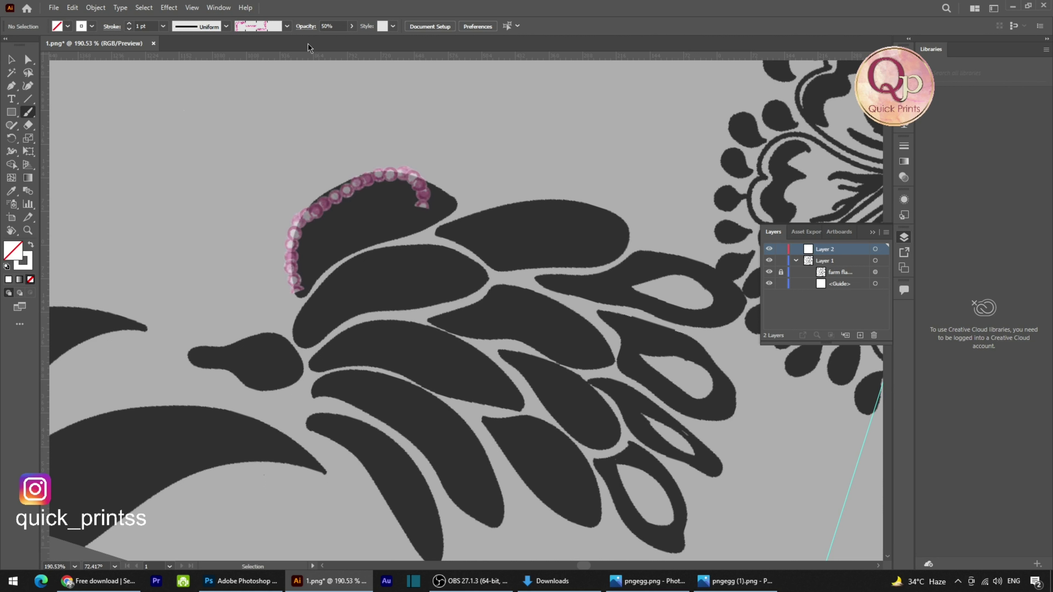
key("ctrl+z")
Step: Set the brush opacity to 100% and fill the uppermost banana of the bunch with gem strokes
left_click(351, 27)
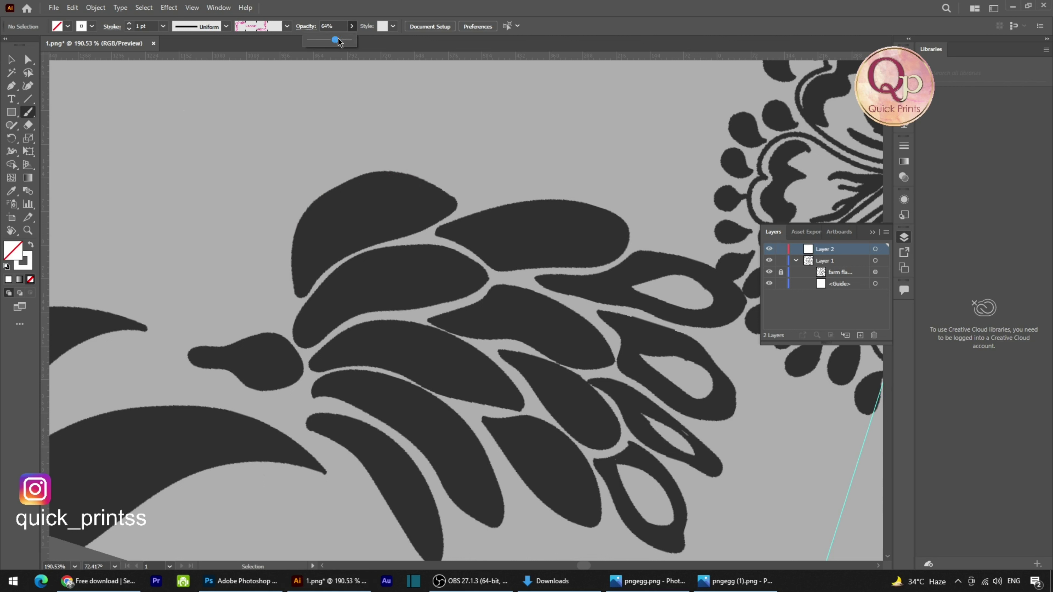
left_click_drag(337, 41, 353, 40)
mouse_move(298, 290)
left_mouse_down()
mouse_move(299, 239)
mouse_move(327, 199)
left_mouse_up()
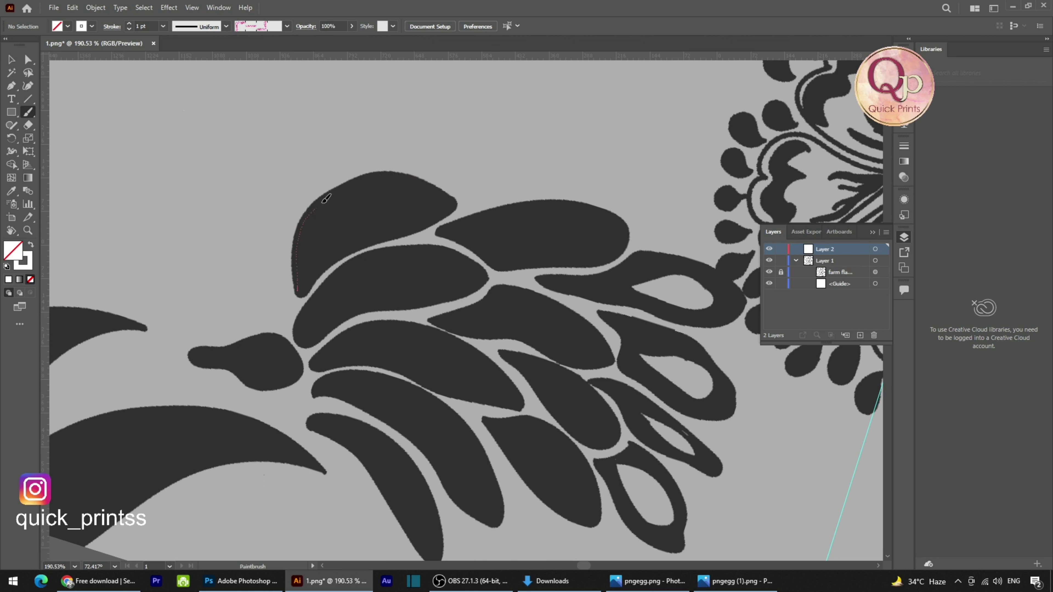
mouse_move(405, 226)
left_mouse_down()
mouse_move(316, 277)
mouse_move(304, 272)
mouse_move(329, 214)
left_mouse_up()
mouse_move(389, 187)
left_mouse_down()
mouse_move(433, 200)
mouse_move(395, 216)
left_mouse_up()
left_click_drag(337, 249, 314, 251)
mouse_move(414, 200)
left_mouse_down()
mouse_move(330, 244)
mouse_move(361, 212)
mouse_move(402, 211)
left_mouse_up()
left_click_drag(444, 253, 389, 245)
left_click_drag(389, 244, 375, 262)
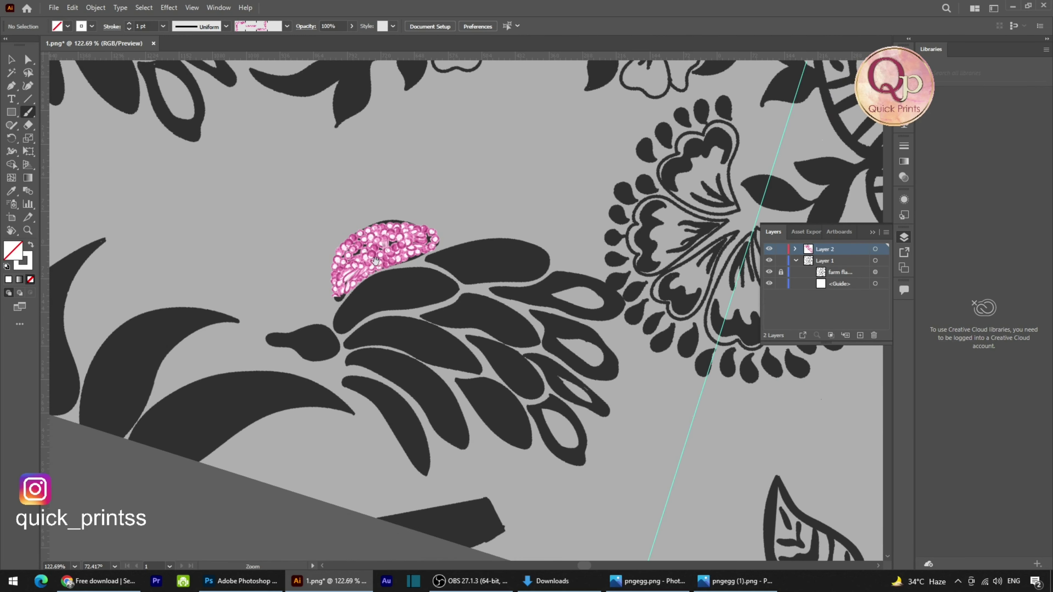
scroll(418, 263, "up", 2)
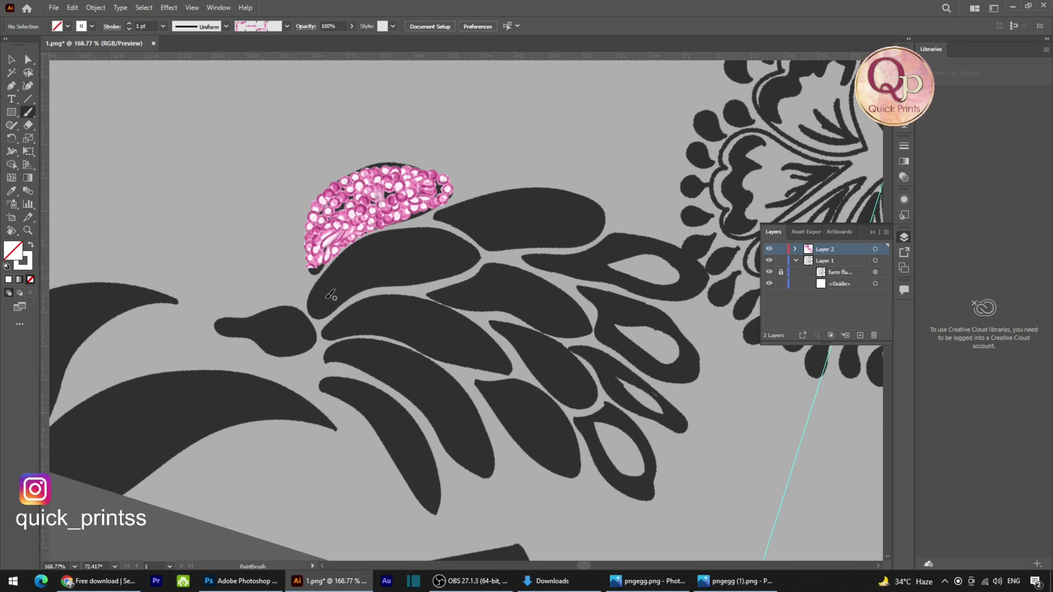
Step: Fill the banana directly below the first one and the banana at its outer end with spiralling gem strokes
left_click_drag(318, 303, 364, 246)
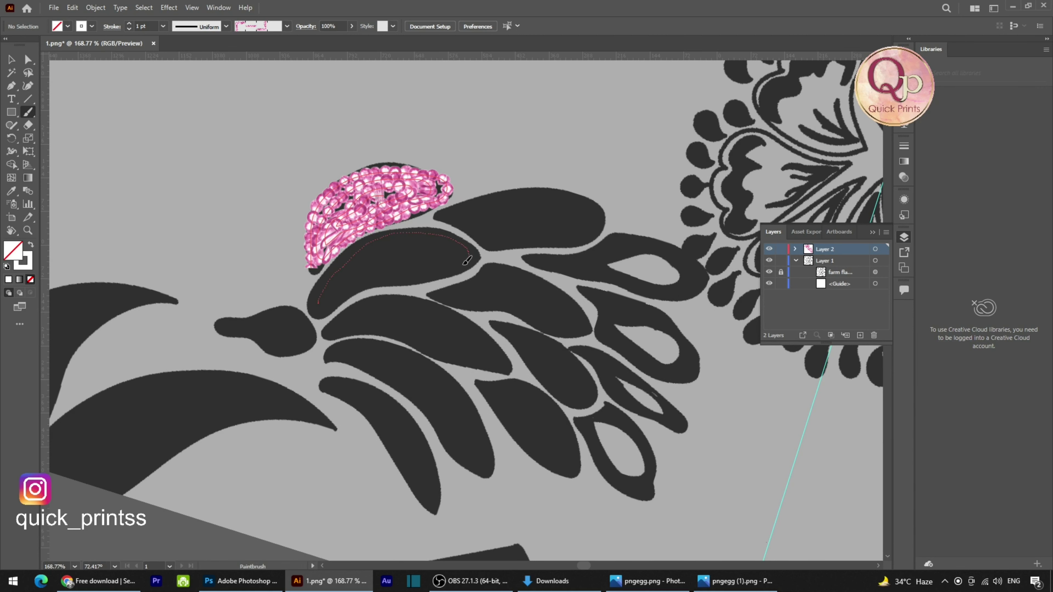
mouse_move(352, 270)
left_mouse_down()
mouse_move(401, 242)
mouse_move(458, 253)
mouse_move(421, 259)
left_mouse_up()
mouse_move(361, 276)
left_mouse_down()
mouse_move(337, 283)
mouse_move(406, 249)
mouse_move(444, 247)
left_mouse_up()
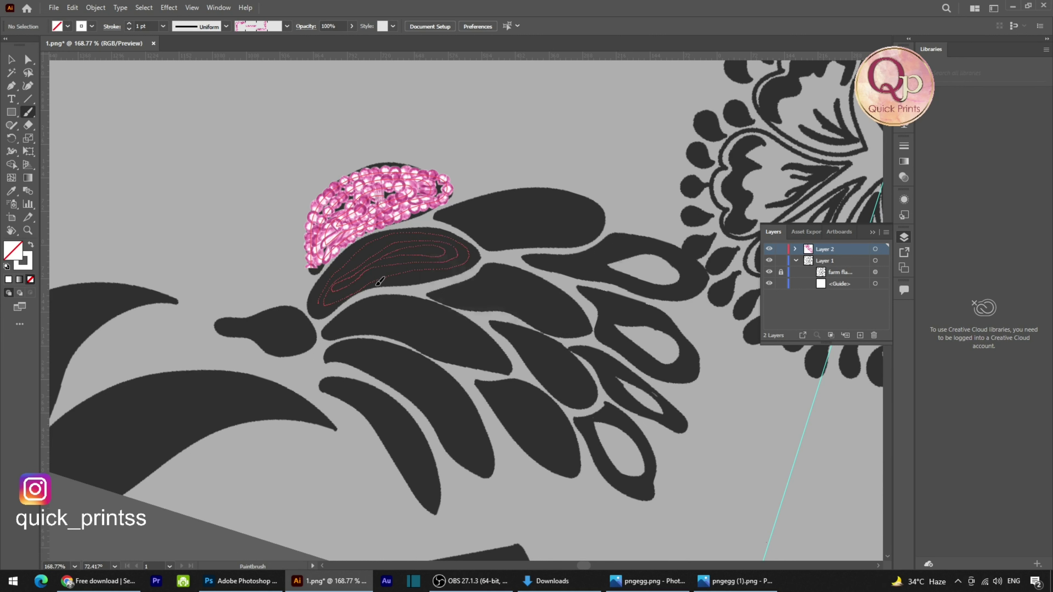
left_click_drag(380, 281, 480, 271)
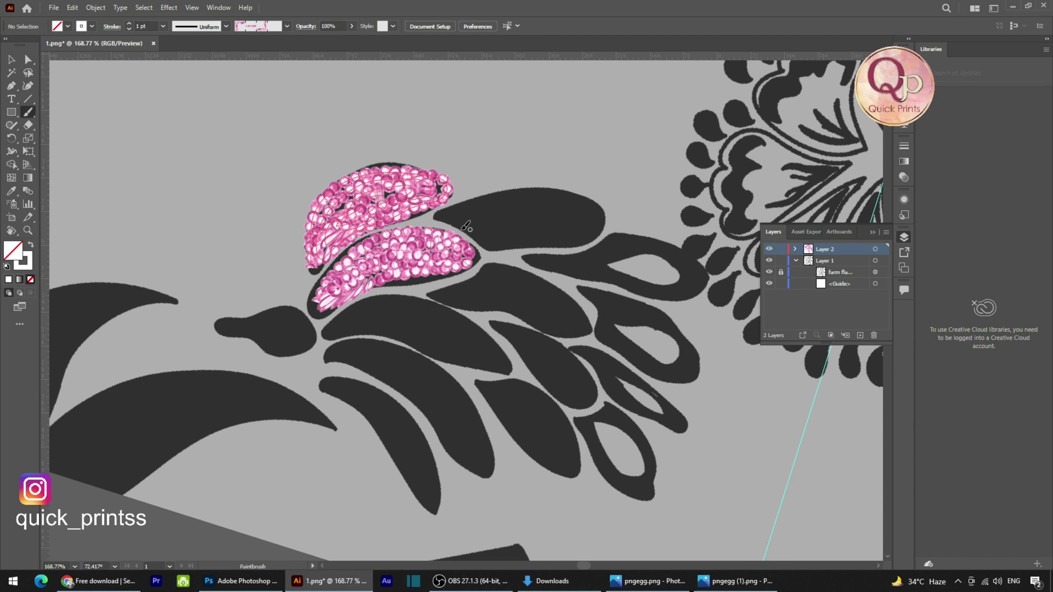
scroll(466, 226, "up", 3)
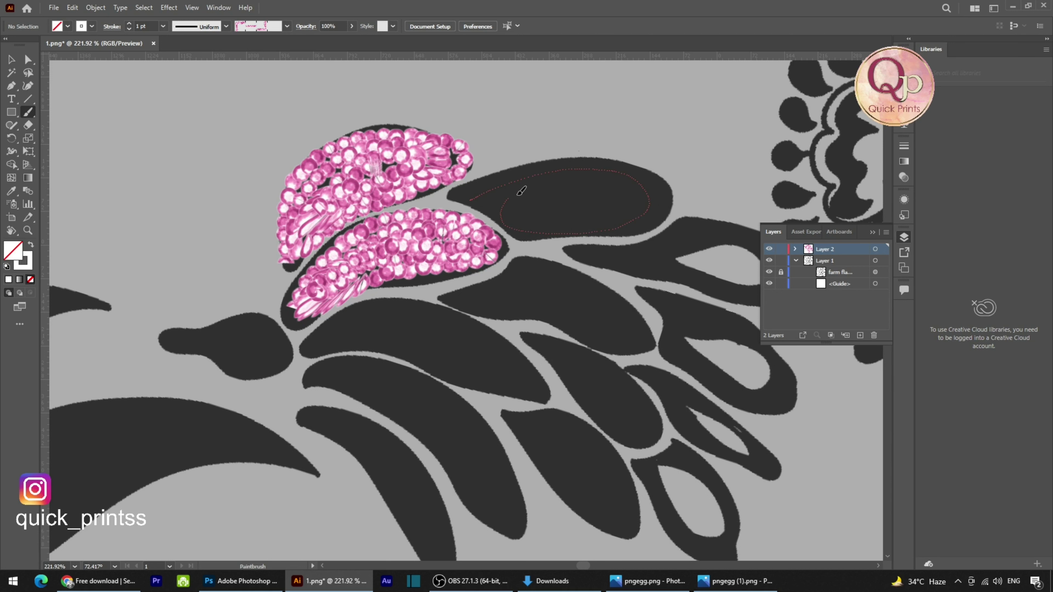
mouse_move(617, 180)
left_mouse_down()
mouse_move(623, 203)
mouse_move(571, 226)
mouse_move(519, 221)
mouse_move(560, 195)
mouse_move(601, 204)
mouse_move(539, 208)
left_mouse_up()
Step: Fill the solid banana beneath the two inner gem-covered bananas with gem strokes from its narrow tip outward
scroll(589, 255, "down", 5)
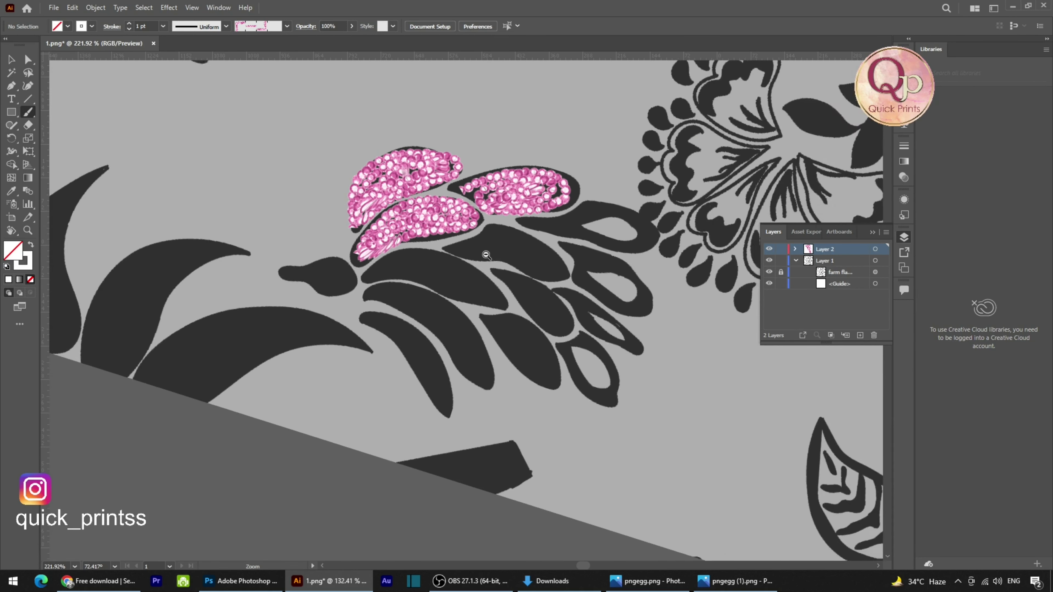
scroll(546, 265, "down", 3)
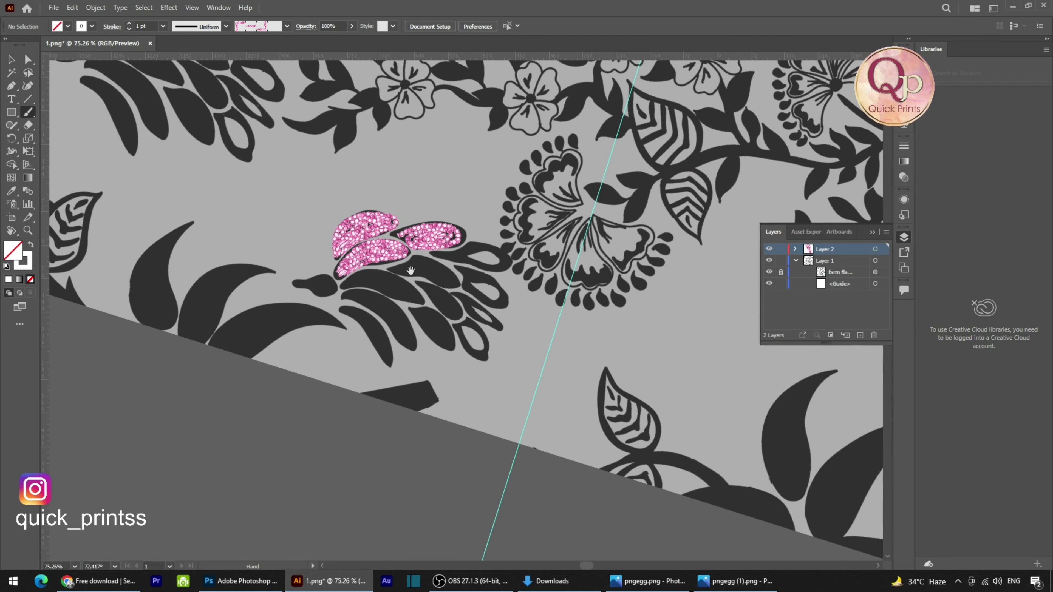
scroll(471, 256, "up", 2)
scroll(383, 235, "up", 2)
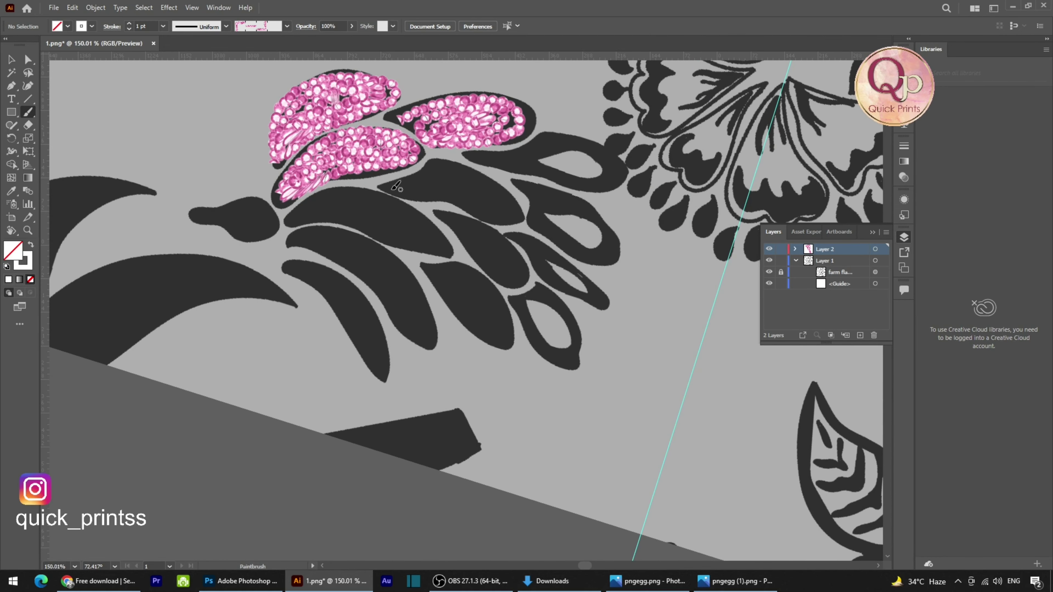
left_click_drag(380, 187, 400, 183)
left_click_drag(517, 219, 400, 188)
left_click_drag(515, 204, 440, 180)
left_click_drag(523, 189, 524, 191)
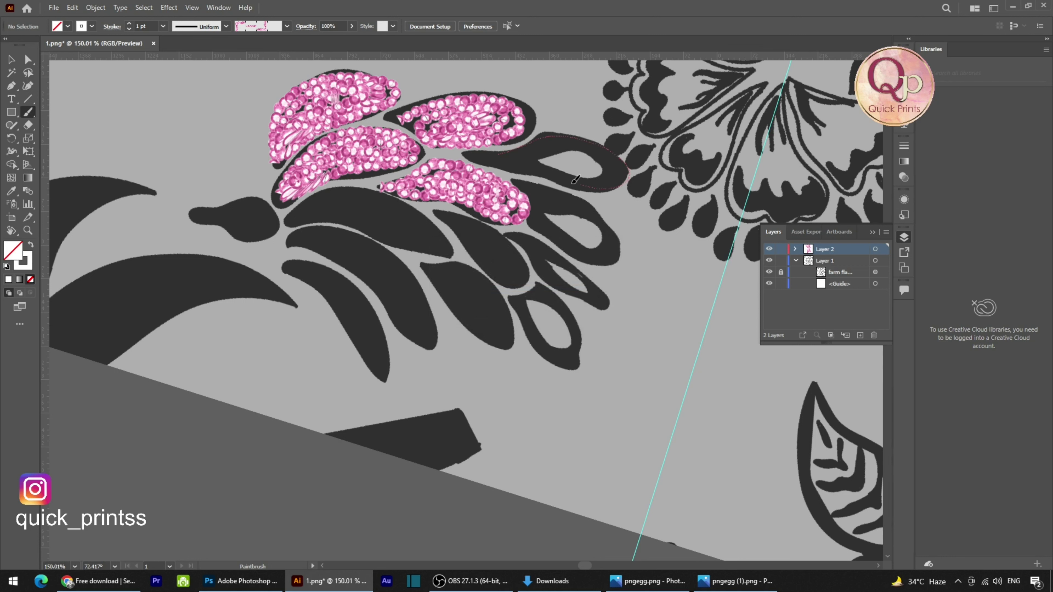
Step: Cover the uppermost hollow-tipped banana with gem strokes, undoing the inner fill once and repainting it
left_click_drag(517, 154, 572, 142)
left_click_drag(618, 168, 619, 169)
left_click_drag(611, 174, 567, 171)
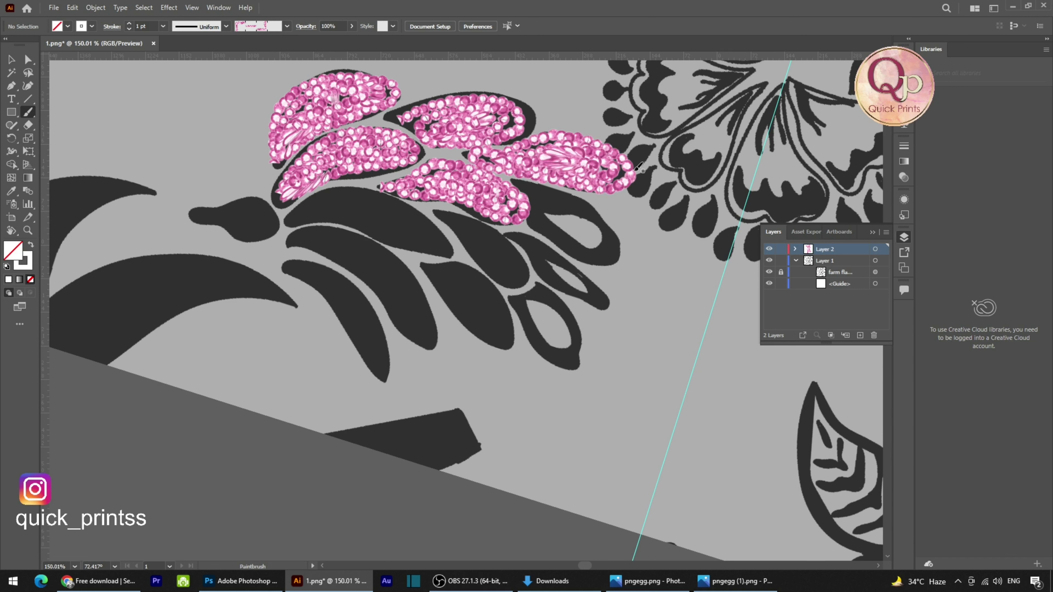
key("ctrl+z")
left_click_drag(567, 163, 648, 159)
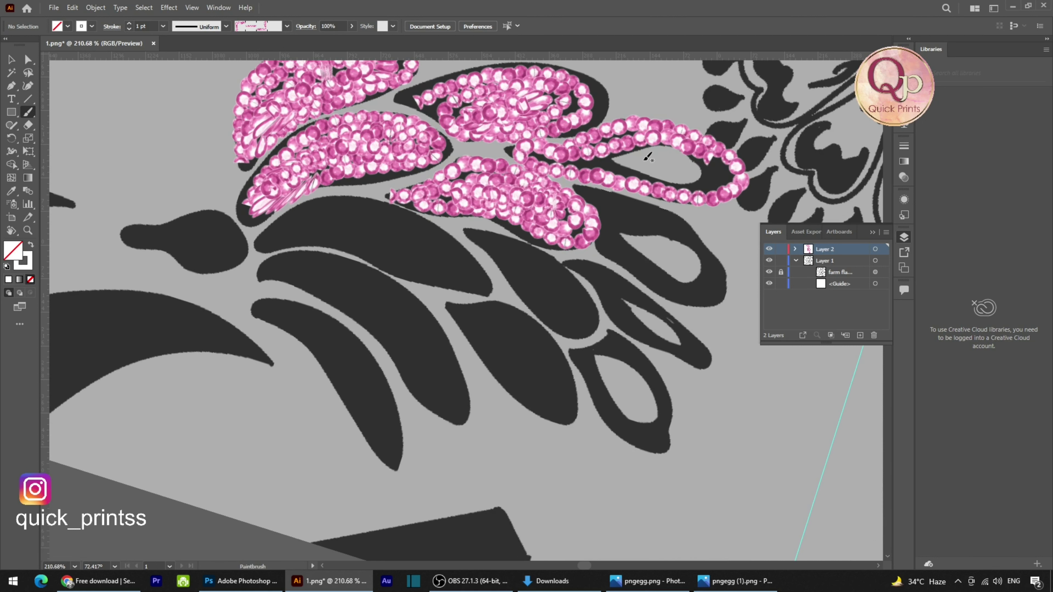
mouse_move(667, 176)
left_mouse_down()
mouse_move(598, 162)
mouse_move(653, 153)
mouse_move(702, 171)
mouse_move(687, 178)
mouse_move(630, 163)
mouse_move(704, 172)
left_mouse_up()
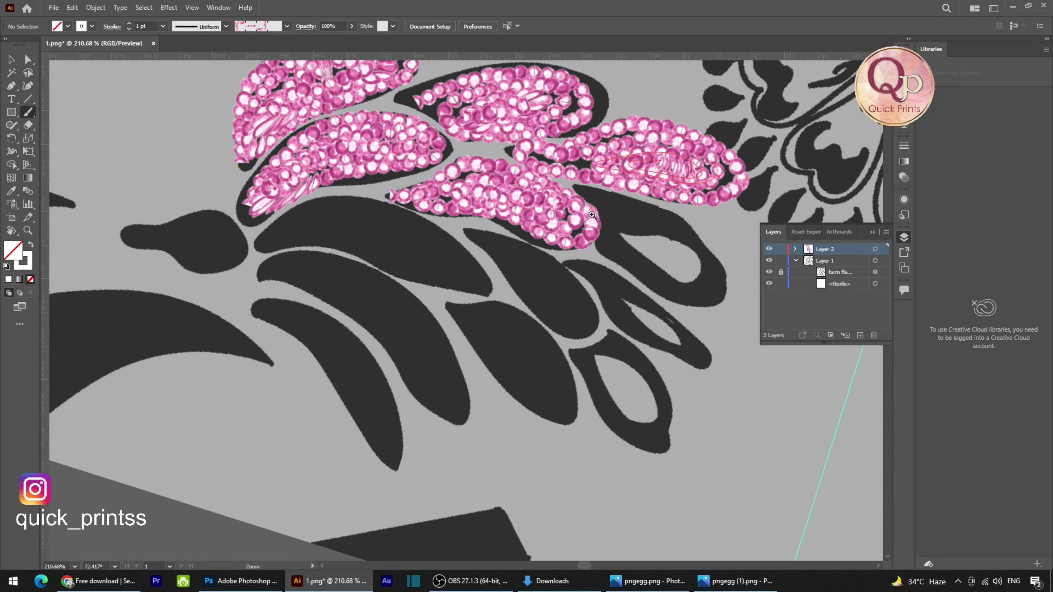
Step: Fill the short stem at the base of the banana bunch with gem strokes
scroll(580, 223, "down", 2)
left_click_drag(302, 231, 391, 241)
left_click_drag(282, 211, 363, 209)
left_click_drag(358, 153, 426, 346)
mouse_move(388, 289)
left_mouse_down()
mouse_move(410, 293)
mouse_move(367, 279)
left_mouse_up()
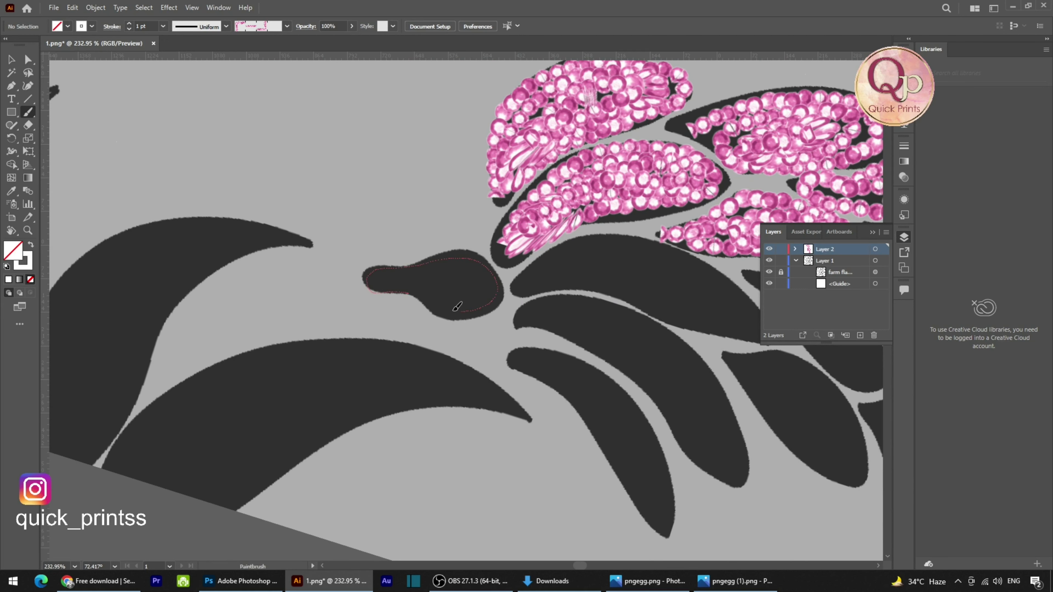
mouse_move(482, 272)
left_mouse_down()
mouse_move(436, 286)
mouse_move(429, 273)
mouse_move(468, 291)
left_mouse_up()
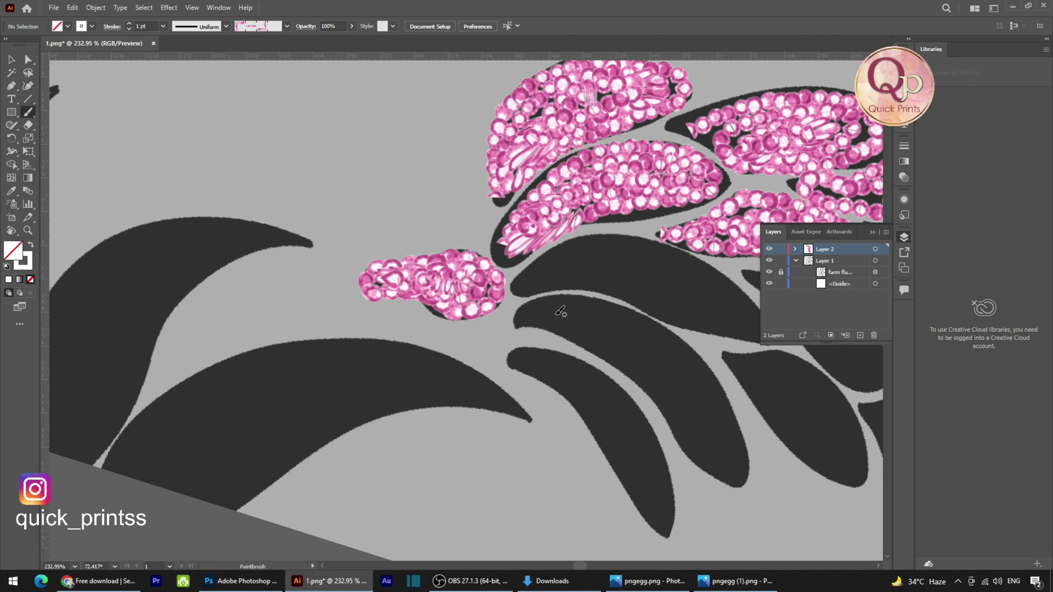
Step: Fill the uppermost unpainted long solid banana beside the gem-covered stem with spiralling gem strokes
scroll(560, 305, "right", 3)
left_click_drag(396, 283, 438, 254)
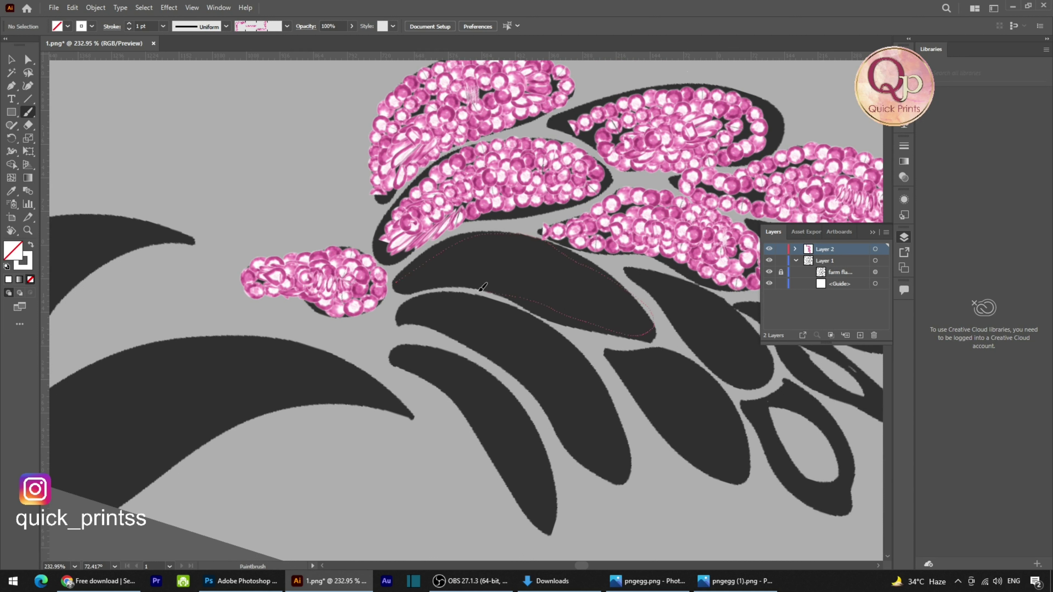
mouse_move(407, 280)
left_mouse_down()
mouse_move(494, 244)
mouse_move(556, 249)
mouse_move(633, 296)
left_mouse_up()
mouse_move(473, 268)
left_mouse_down()
mouse_move(525, 259)
mouse_move(587, 281)
mouse_move(572, 300)
left_mouse_up()
mouse_move(476, 279)
left_mouse_down()
mouse_move(556, 273)
mouse_move(581, 292)
mouse_move(488, 269)
mouse_move(577, 330)
mouse_move(450, 296)
mouse_move(452, 267)
mouse_move(495, 281)
mouse_move(511, 309)
mouse_move(485, 320)
mouse_move(455, 286)
mouse_move(483, 282)
mouse_move(492, 307)
mouse_move(481, 284)
left_mouse_up()
Step: Undo the sparse fill on the short solid banana at the tip of the long gem-covered one and repaint it densely
scroll(580, 328, "down", 3)
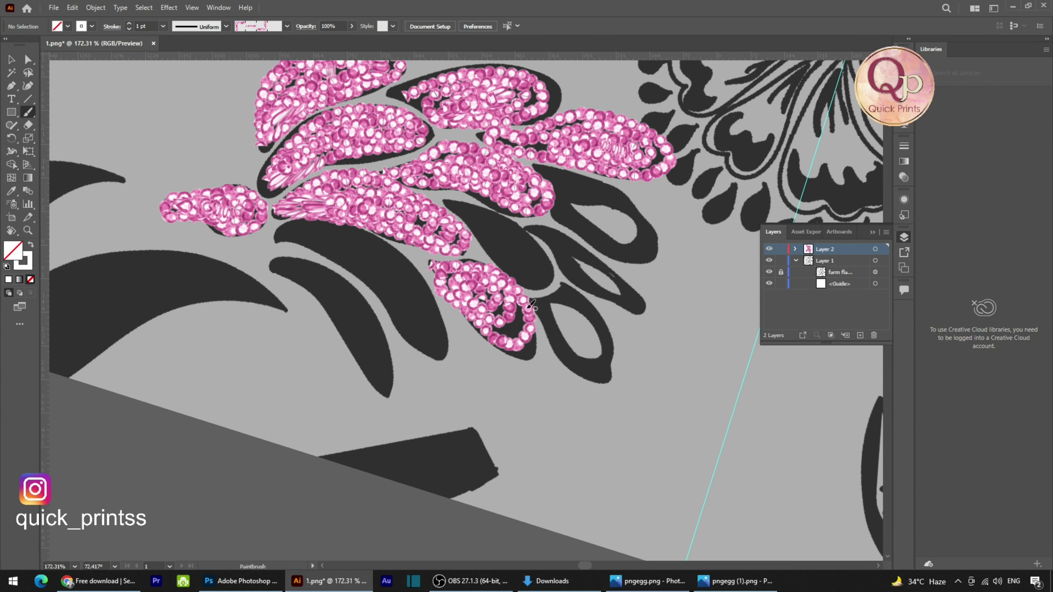
key("ctrl+z")
scroll(493, 299, "up", 1)
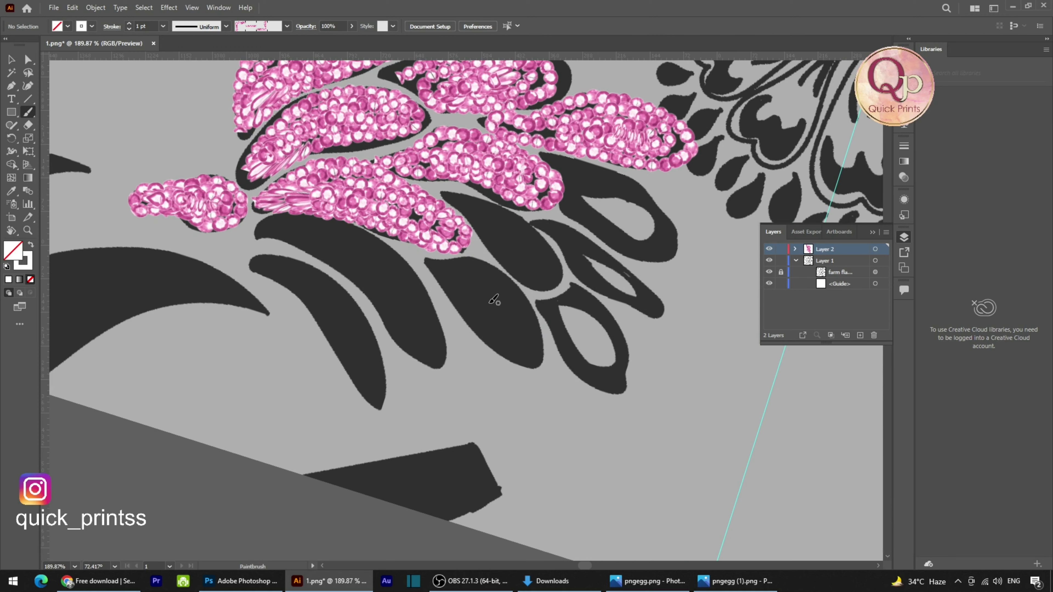
mouse_move(505, 305)
left_mouse_down()
mouse_move(478, 297)
mouse_move(509, 299)
mouse_move(511, 322)
mouse_move(485, 322)
mouse_move(474, 294)
mouse_move(505, 285)
mouse_move(525, 308)
mouse_move(515, 332)
mouse_move(489, 324)
left_mouse_up()
mouse_move(475, 275)
left_mouse_down()
mouse_move(506, 281)
mouse_move(532, 302)
left_mouse_up()
left_click_drag(505, 338, 461, 301)
mouse_move(543, 347)
left_mouse_down()
mouse_move(518, 355)
mouse_move(470, 324)
mouse_move(449, 298)
mouse_move(465, 262)
left_mouse_up()
left_click_drag(484, 331, 451, 272)
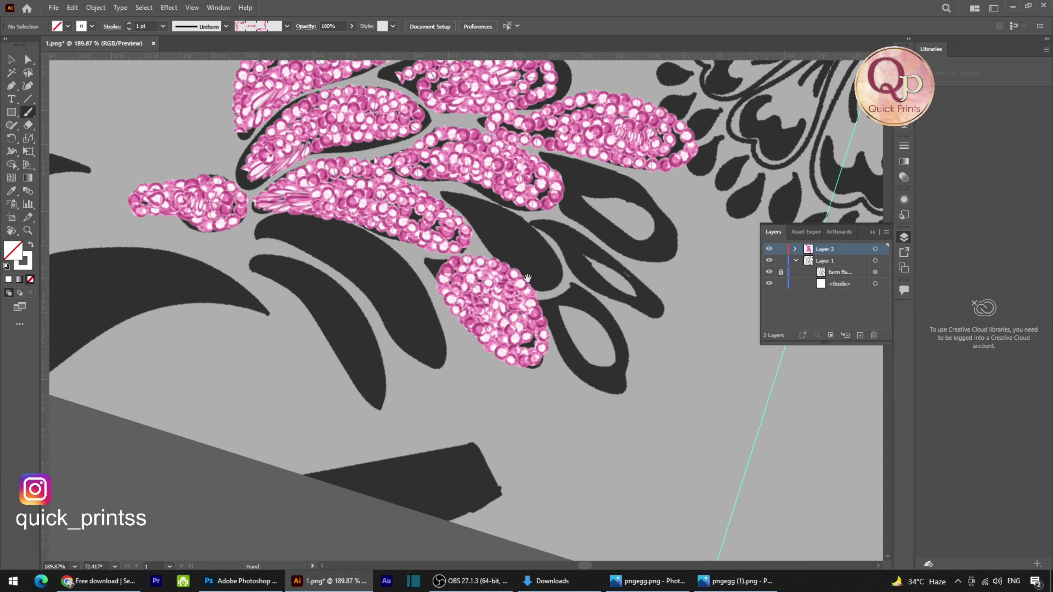
Step: Cover the large hollow-tipped banana at the outer end of the bunch with gem strokes, including its hollow centre
left_click_drag(528, 277, 526, 327)
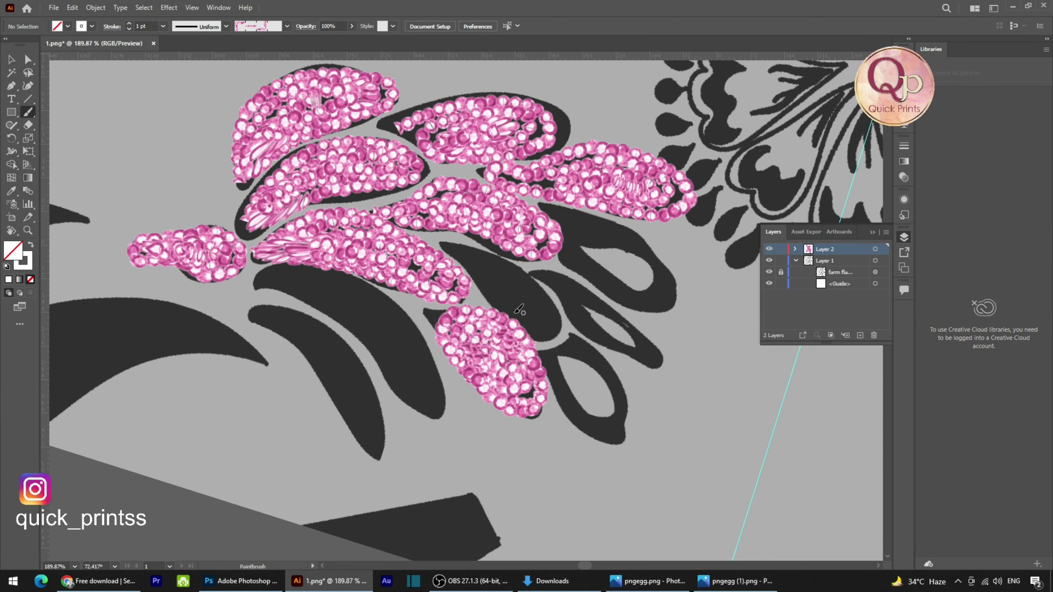
key("ctrl+space")
left_click(548, 308)
left_click(659, 351)
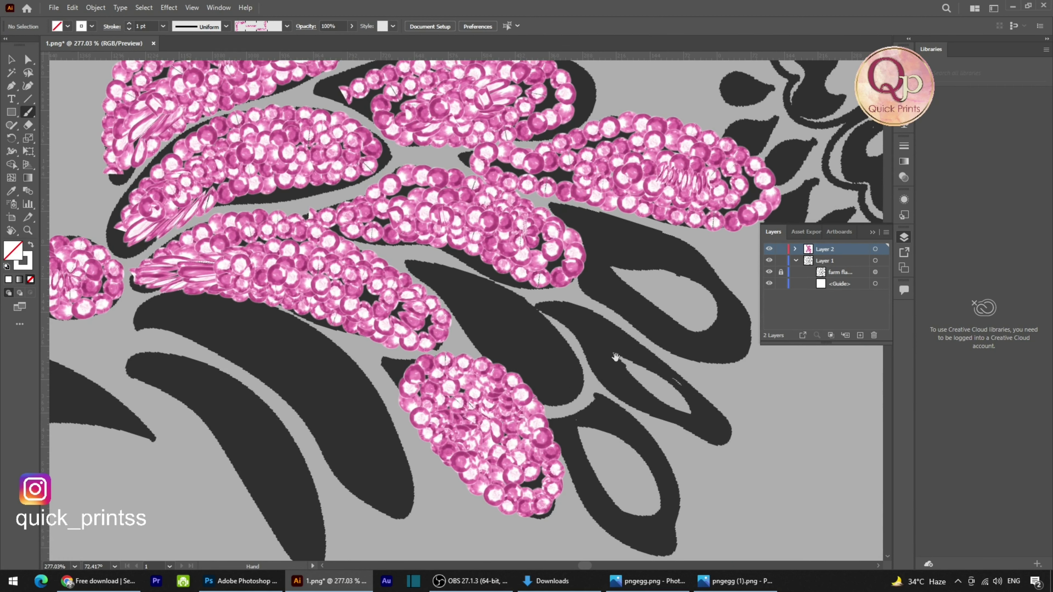
left_click_drag(615, 356, 517, 277)
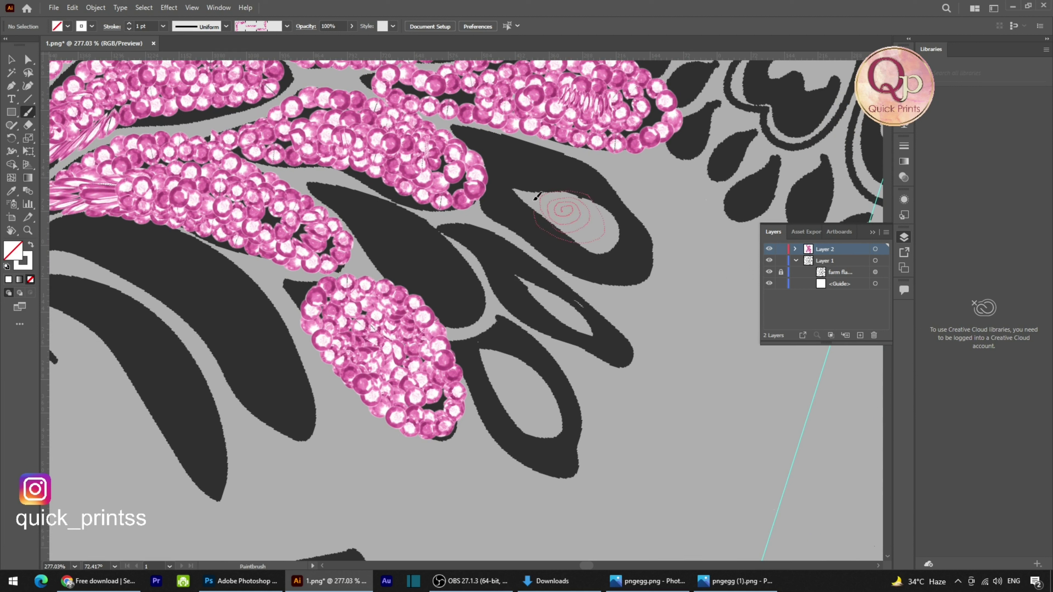
mouse_move(535, 199)
left_mouse_down()
mouse_move(587, 190)
mouse_move(616, 233)
mouse_move(601, 248)
mouse_move(566, 250)
mouse_move(526, 216)
left_mouse_up()
left_click_drag(631, 245, 575, 261)
left_click_drag(528, 226, 522, 182)
left_click_drag(645, 248, 605, 264)
left_click_drag(546, 246, 502, 204)
mouse_move(507, 225)
left_mouse_down()
mouse_move(490, 190)
mouse_move(505, 173)
mouse_move(555, 160)
mouse_move(501, 169)
mouse_move(486, 186)
mouse_move(488, 210)
mouse_move(519, 152)
mouse_move(509, 147)
mouse_move(489, 166)
mouse_move(501, 137)
mouse_move(474, 131)
left_mouse_up()
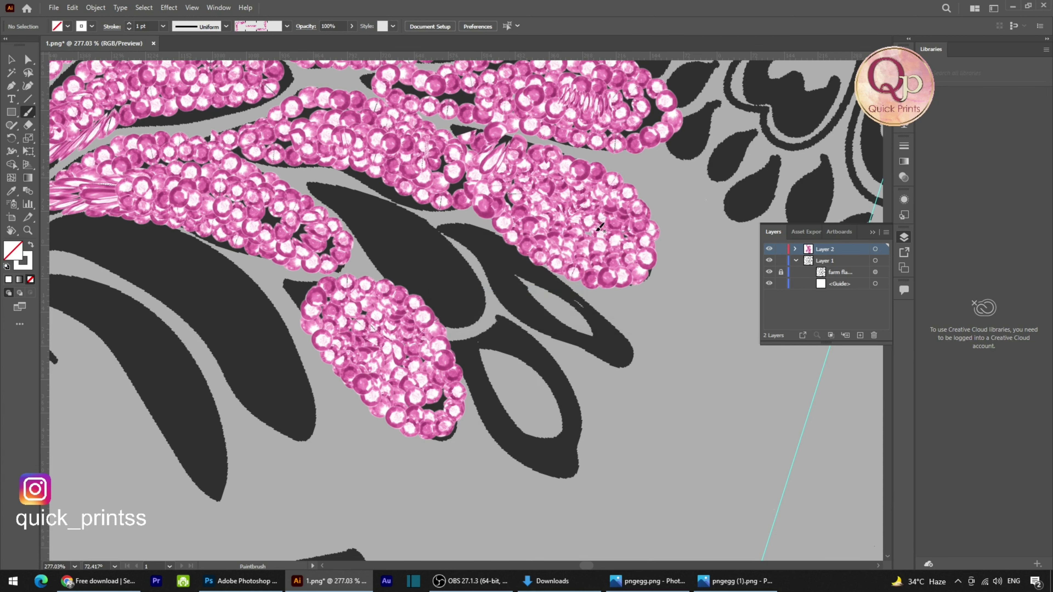
Step: Try to fill the slim lowest banana nearest the palm leaves with one zigzag gem stroke
scroll(601, 223, "down", 4)
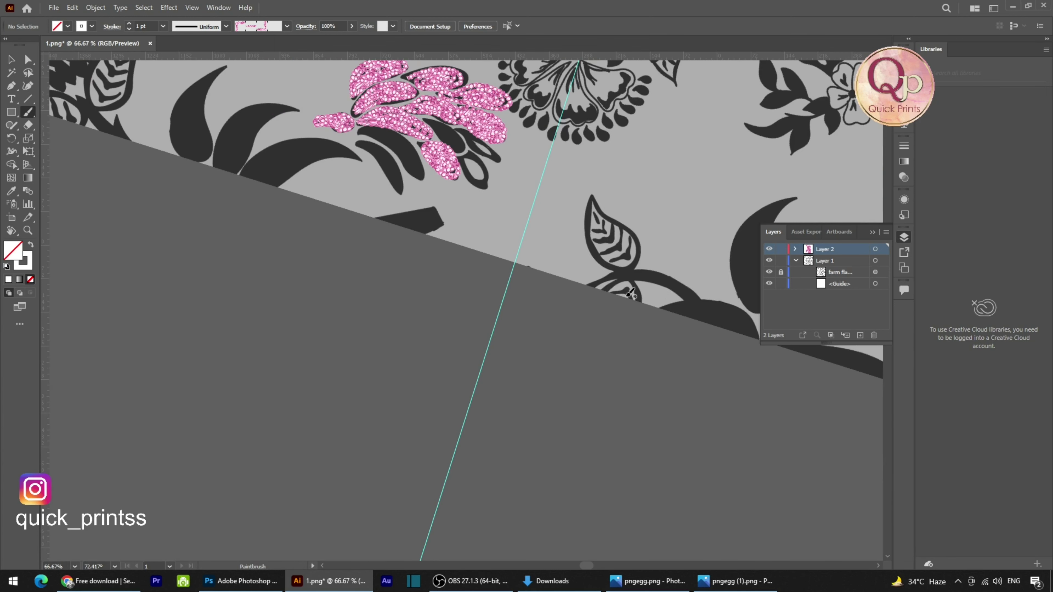
scroll(530, 224, "up", 4)
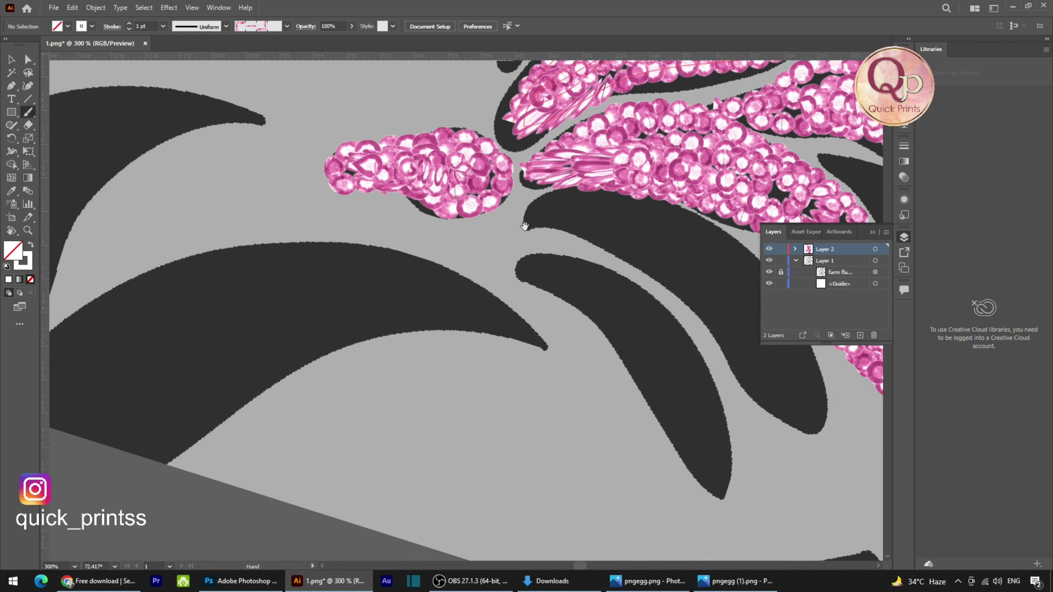
left_click_drag(457, 361, 372, 250)
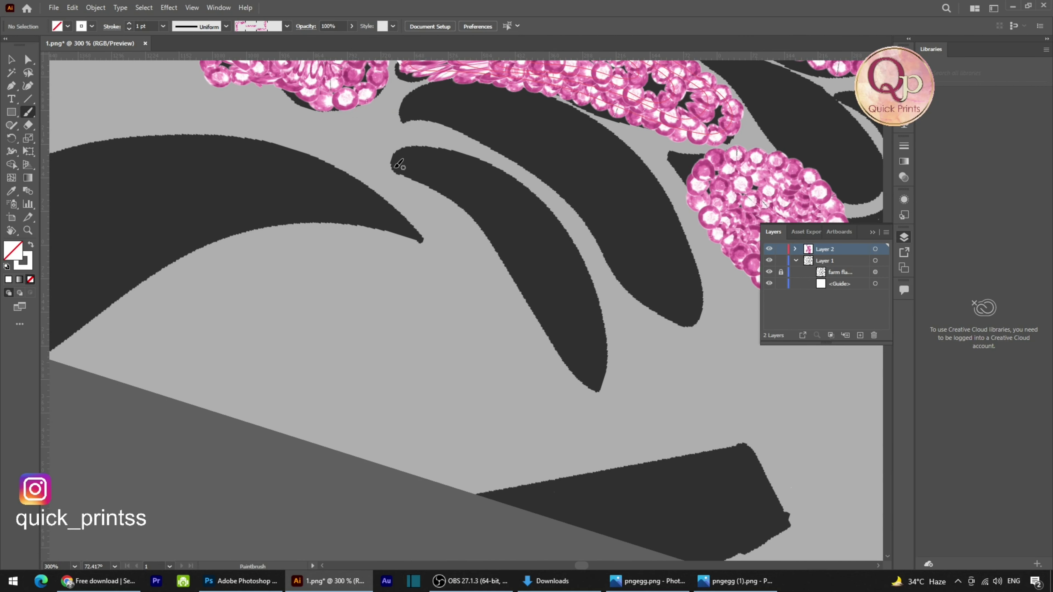
mouse_move(452, 167)
left_mouse_down()
mouse_move(460, 191)
mouse_move(496, 175)
mouse_move(462, 207)
mouse_move(510, 187)
mouse_move(494, 212)
mouse_move(537, 218)
mouse_move(498, 244)
mouse_move(554, 227)
mouse_move(526, 254)
mouse_move(571, 261)
mouse_move(535, 291)
mouse_move(581, 276)
mouse_move(550, 305)
mouse_move(589, 312)
mouse_move(554, 334)
mouse_move(602, 319)
left_mouse_up()
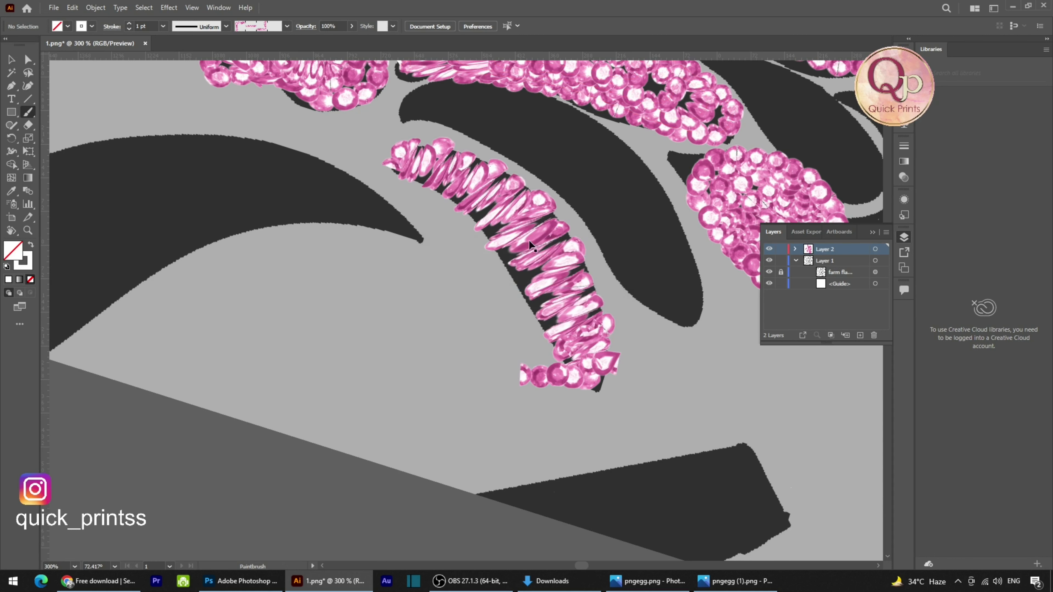
left_click(535, 254, "ctrl")
left_click_drag(534, 258, 543, 262)
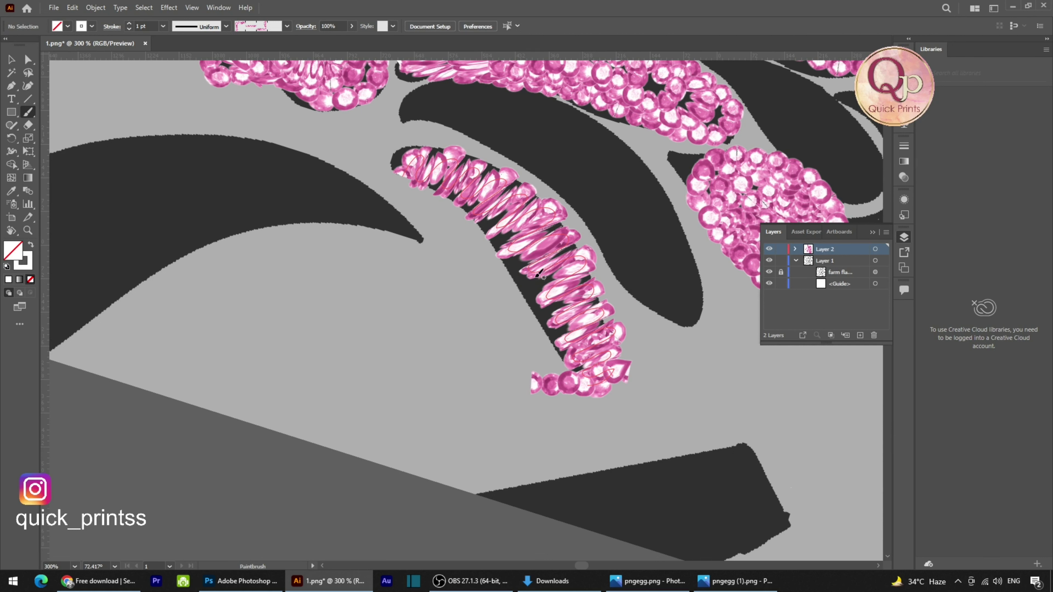
scroll(522, 240, "up", 2)
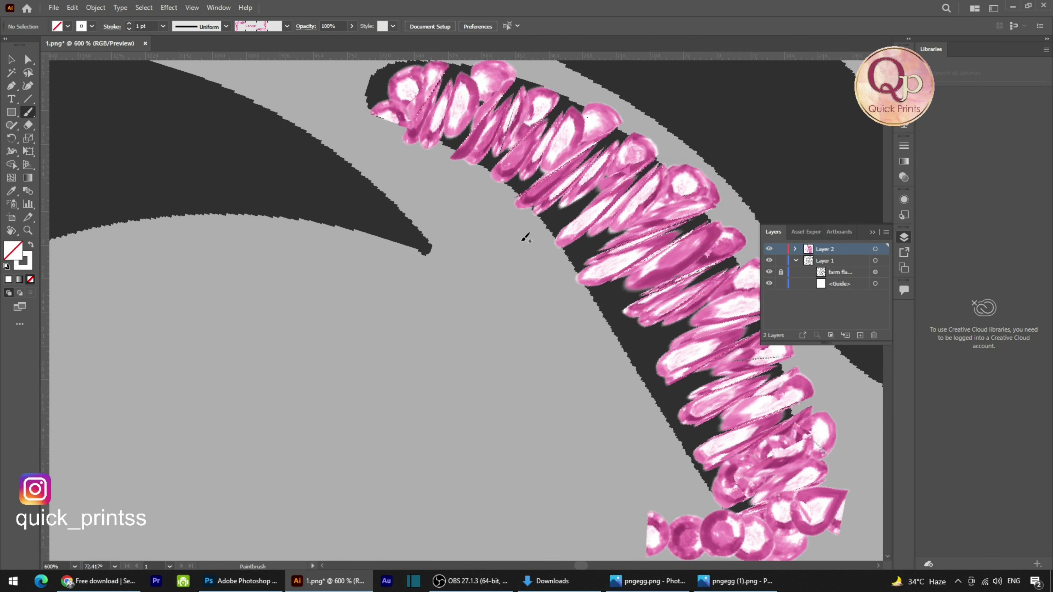
scroll(523, 240, "down", 3)
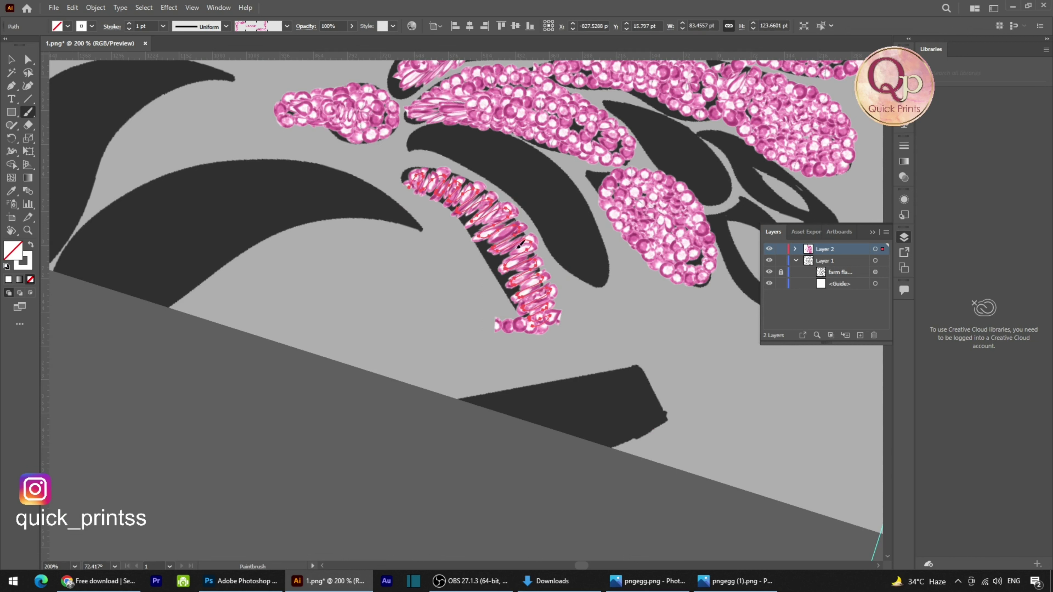
key("ctrl+z")
Step: Fill the long solid banana just above the slim lowest one with spiralling gem strokes from its middle outward
key("ctrl+equal")
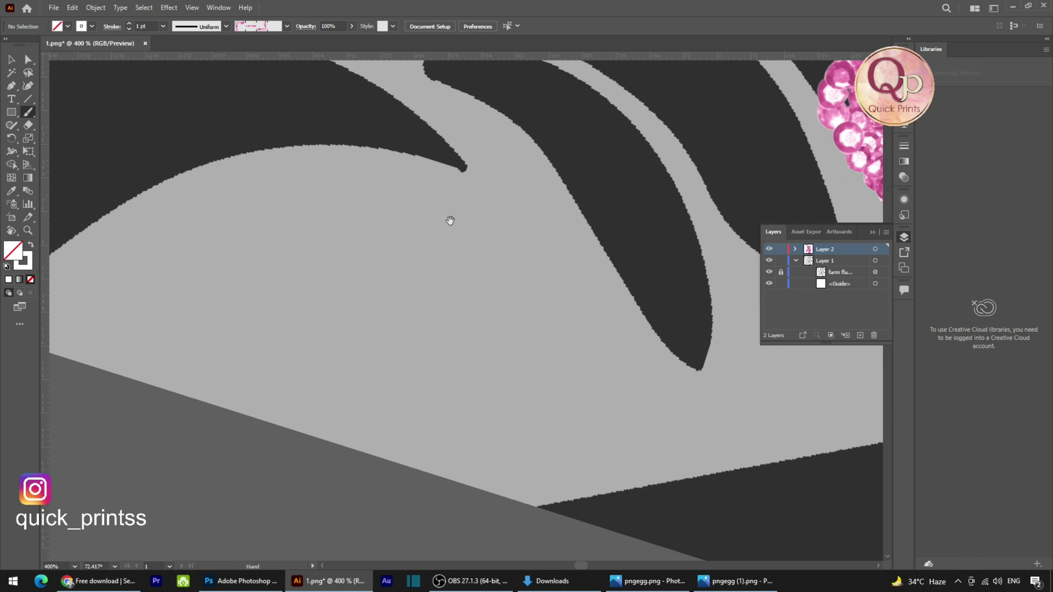
scroll(460, 220, "down", 4)
left_click_drag(519, 225, 563, 336)
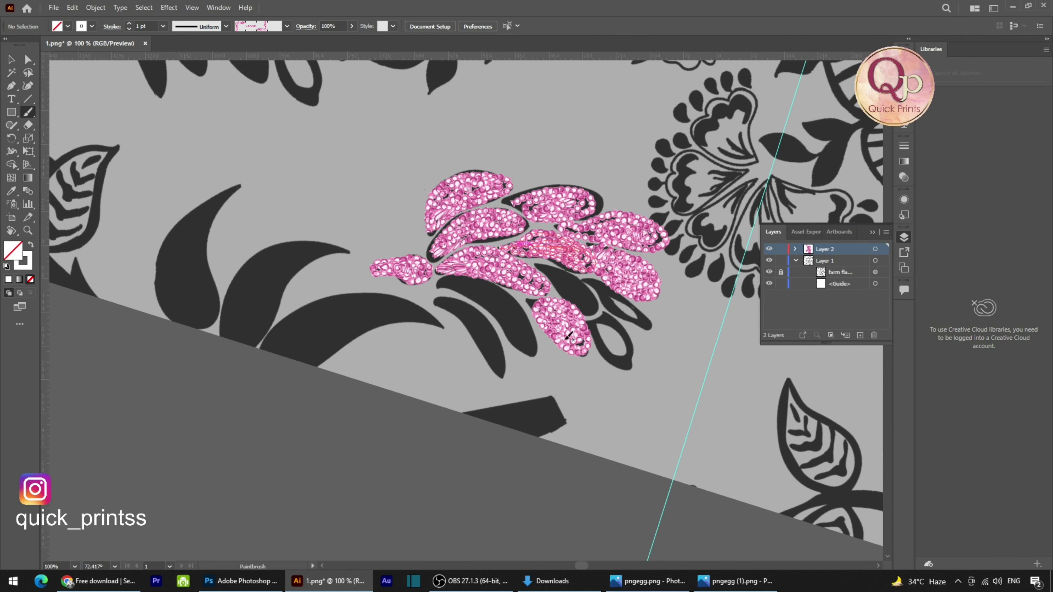
key("shift+h")
left_click_drag(693, 410, 648, 212)
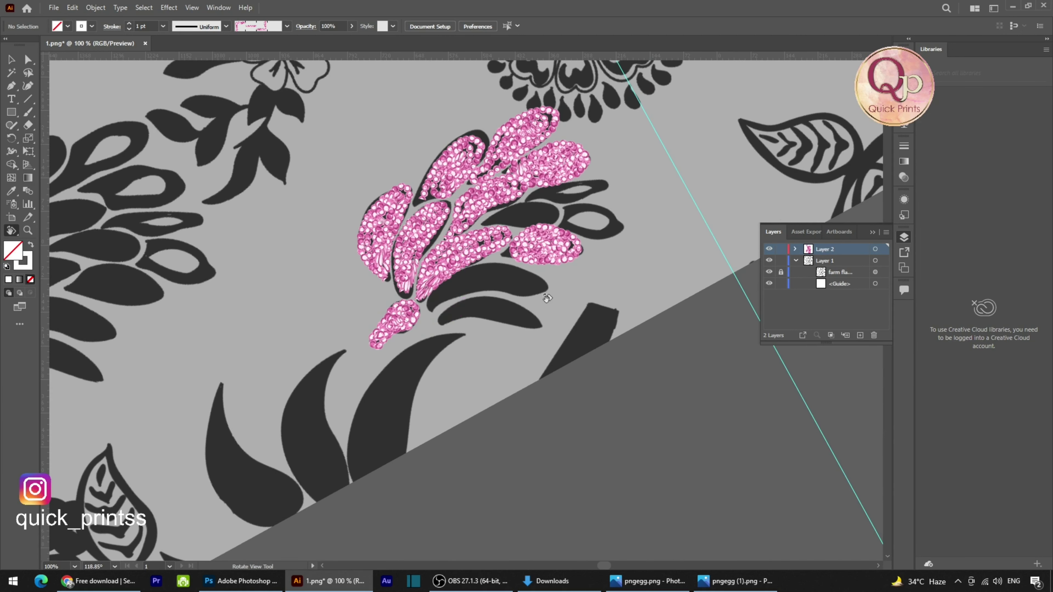
scroll(444, 287, "up", 2)
left_click_drag(210, 212, 212, 315)
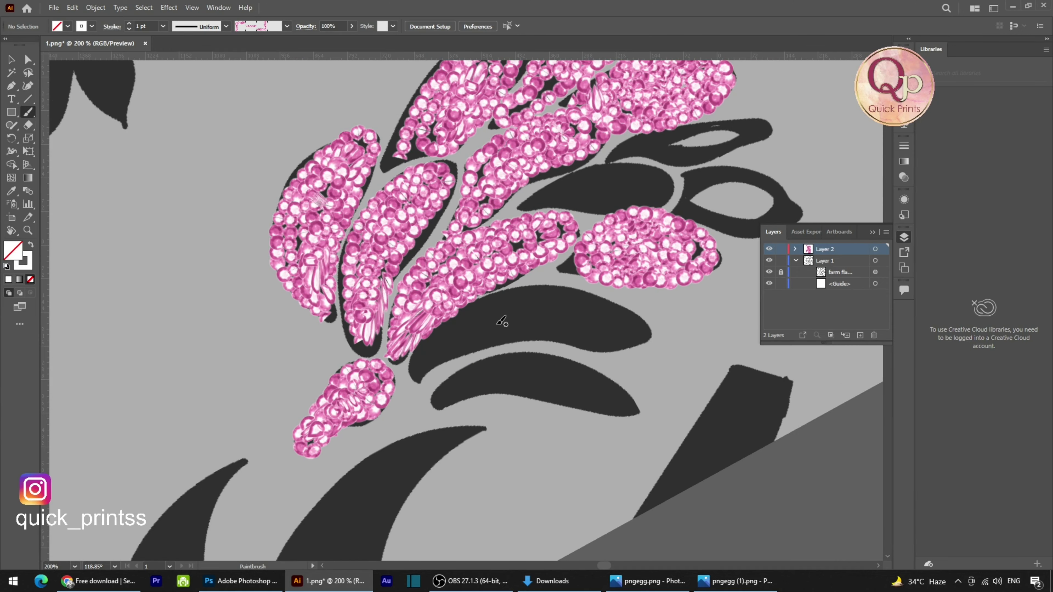
mouse_move(491, 324)
left_mouse_down()
mouse_move(542, 313)
mouse_move(481, 327)
mouse_move(558, 312)
mouse_move(549, 325)
mouse_move(473, 338)
mouse_move(503, 309)
mouse_move(568, 308)
mouse_move(540, 332)
mouse_move(467, 346)
mouse_move(458, 335)
mouse_move(514, 304)
mouse_move(575, 305)
mouse_move(575, 324)
mouse_move(546, 335)
mouse_move(449, 346)
mouse_move(457, 323)
mouse_move(529, 297)
mouse_move(568, 294)
mouse_move(598, 319)
mouse_move(558, 338)
mouse_move(455, 350)
mouse_move(440, 342)
mouse_move(452, 321)
mouse_move(501, 300)
mouse_move(570, 292)
mouse_move(612, 311)
mouse_move(612, 331)
mouse_move(442, 353)
mouse_move(443, 327)
left_mouse_up()
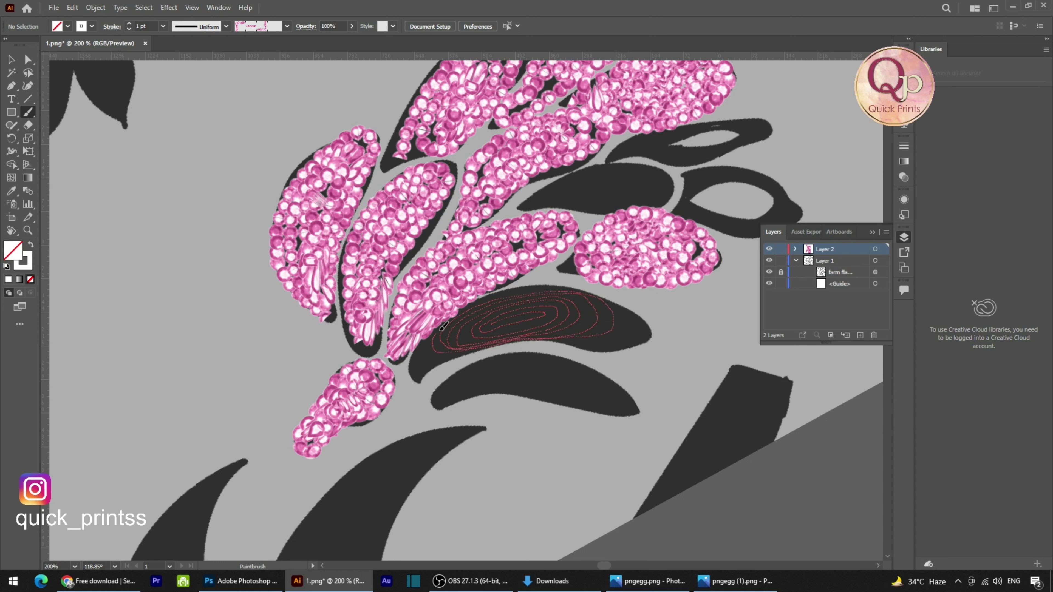
left_click_drag(482, 296, 550, 288)
left_click_drag(527, 340, 437, 364)
mouse_move(612, 302)
left_mouse_down()
mouse_move(623, 334)
mouse_move(484, 346)
mouse_move(427, 364)
mouse_move(437, 337)
mouse_move(478, 314)
left_mouse_up()
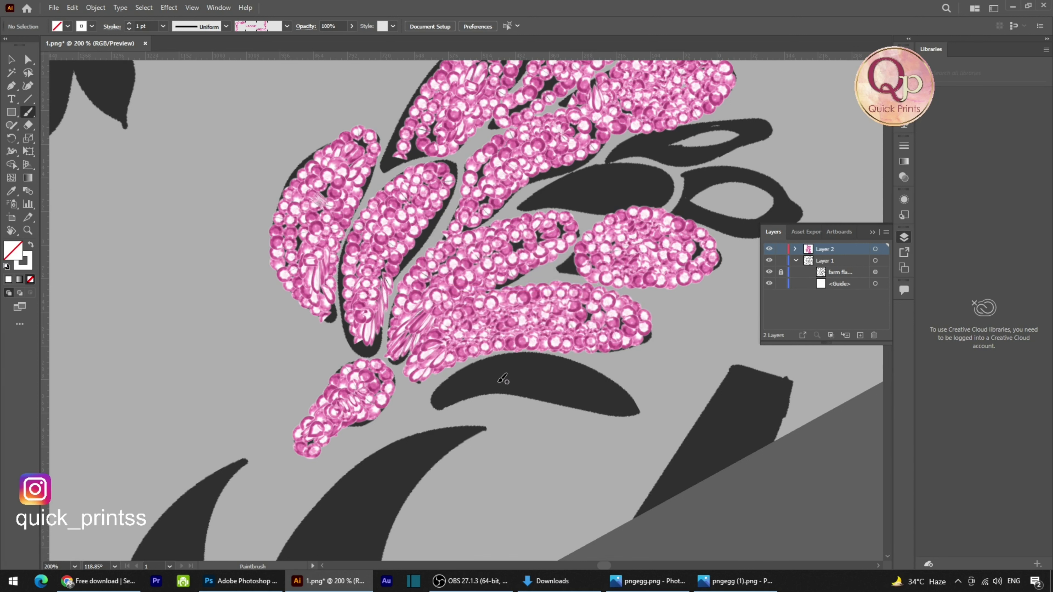
Step: Fill the slim lowest banana of the bunch with a spiralling gem stroke reaching both of its tips
mouse_move(492, 408)
left_mouse_down()
mouse_move(552, 331)
mouse_move(527, 325)
mouse_move(561, 324)
mouse_move(515, 336)
mouse_move(530, 319)
mouse_move(569, 321)
mouse_move(554, 339)
mouse_move(517, 339)
mouse_move(515, 323)
mouse_move(561, 316)
mouse_move(580, 332)
mouse_move(509, 343)
mouse_move(502, 328)
mouse_move(549, 315)
mouse_move(587, 325)
mouse_move(580, 342)
mouse_move(492, 331)
left_mouse_up()
mouse_move(580, 312)
left_mouse_down()
mouse_move(580, 350)
mouse_move(516, 348)
left_mouse_up()
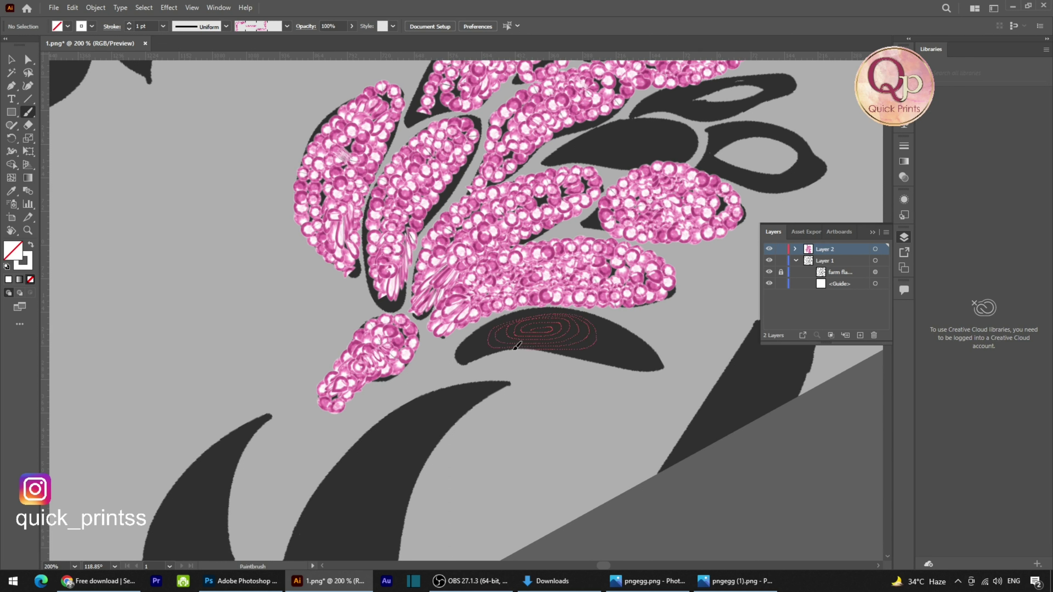
left_click_drag(609, 334, 564, 348)
mouse_move(490, 351)
left_mouse_down()
mouse_move(466, 360)
mouse_move(467, 338)
left_mouse_up()
mouse_move(605, 354)
left_mouse_down()
mouse_move(530, 352)
mouse_move(524, 313)
left_mouse_up()
left_click_drag(622, 322, 624, 356)
left_click_drag(649, 359, 584, 352)
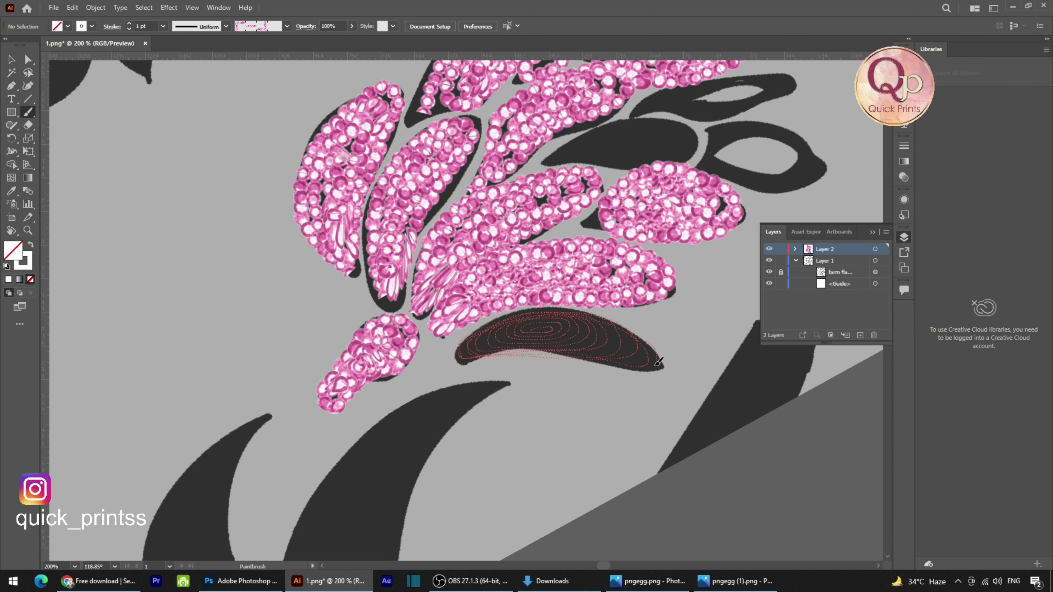
left_click_drag(498, 332, 498, 332)
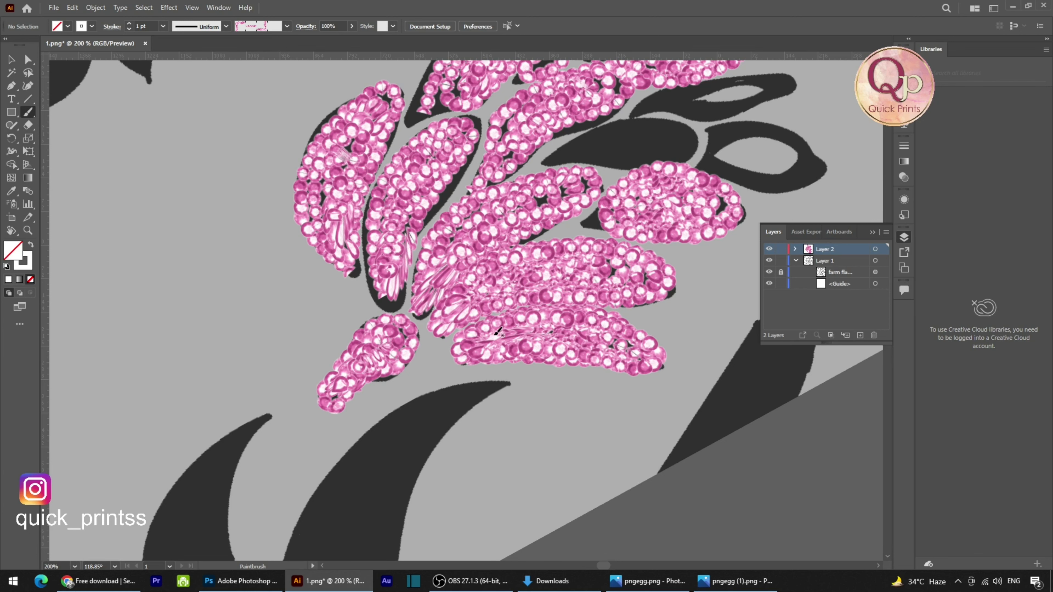
Step: Fill the last solid banana, enclosed between the gem-covered ones and the two remaining hollow ones, with gem strokes
scroll(730, 226, "down", 6)
left_click_drag(444, 247, 566, 478)
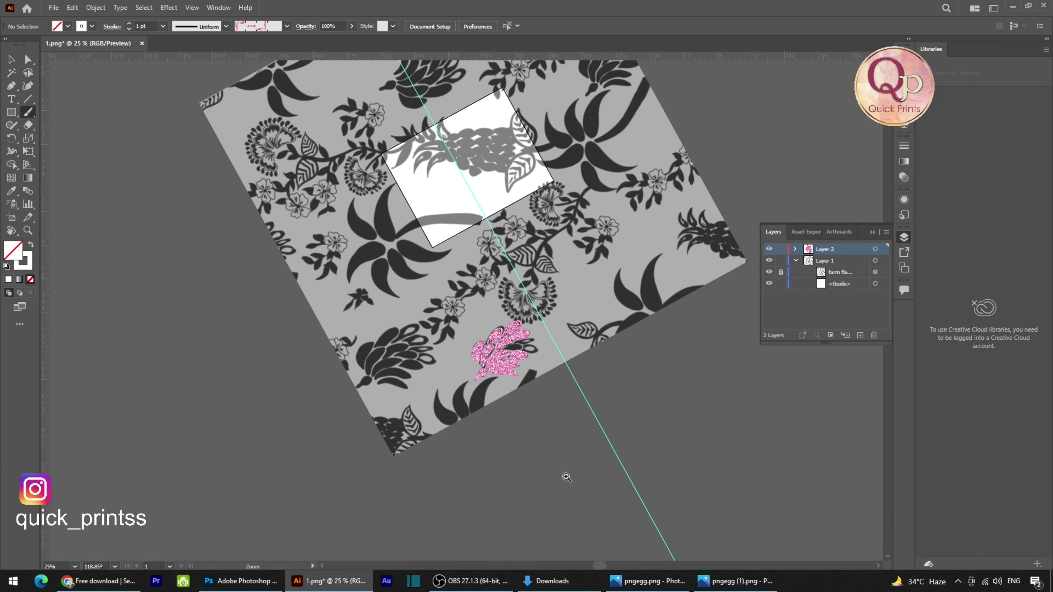
left_click_drag(519, 353, 607, 1)
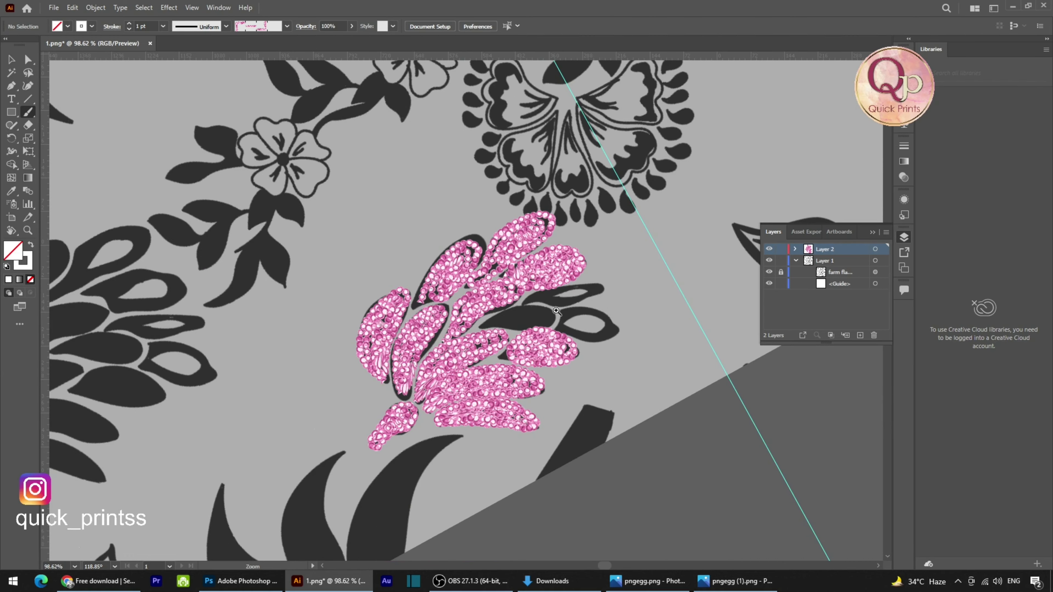
mouse_move(557, 312)
left_mouse_down()
mouse_move(535, 363)
mouse_move(600, 368)
mouse_move(515, 254)
left_mouse_up()
left_click_drag(397, 300, 459, 260)
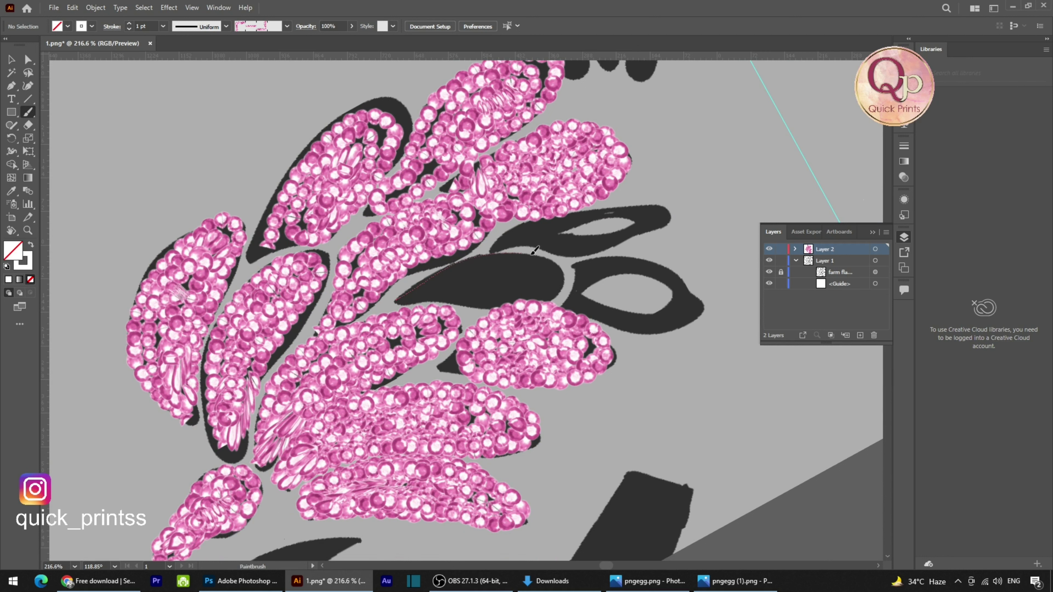
mouse_move(559, 277)
left_mouse_down()
mouse_move(409, 298)
mouse_move(449, 270)
mouse_move(508, 253)
mouse_move(546, 286)
mouse_move(418, 295)
mouse_move(457, 271)
mouse_move(521, 258)
mouse_move(544, 267)
mouse_move(433, 289)
left_mouse_up()
mouse_move(541, 266)
left_mouse_down()
mouse_move(459, 287)
mouse_move(465, 273)
mouse_move(531, 264)
mouse_move(463, 279)
mouse_move(514, 267)
mouse_move(476, 281)
mouse_move(524, 266)
left_mouse_up()
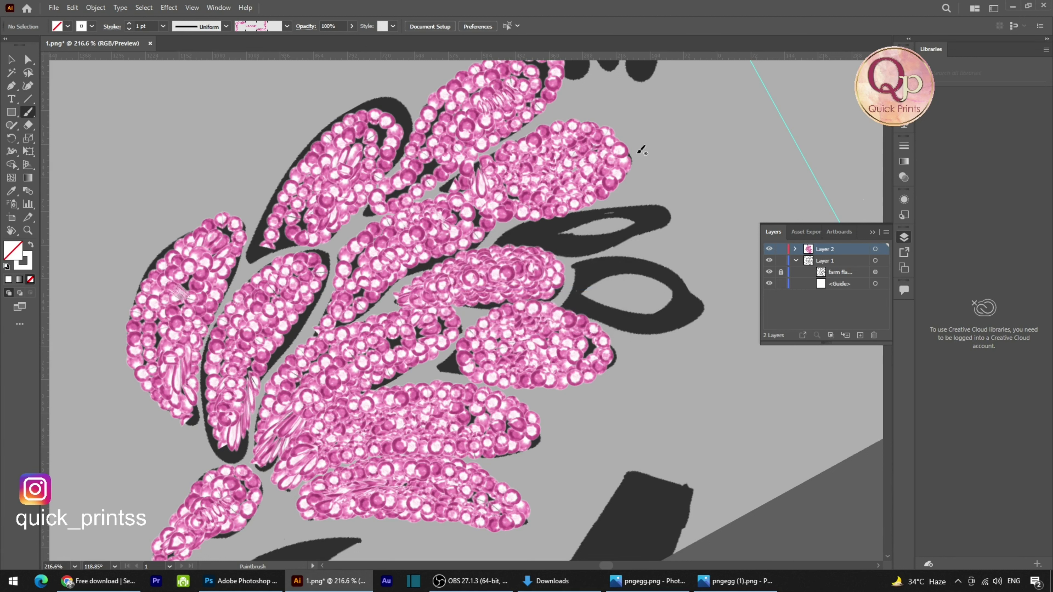
Step: Cover the rounder of the two remaining hollow-tipped bananas with gem strokes, spiralling from its outline into the hollow
scroll(592, 236, "up", 1)
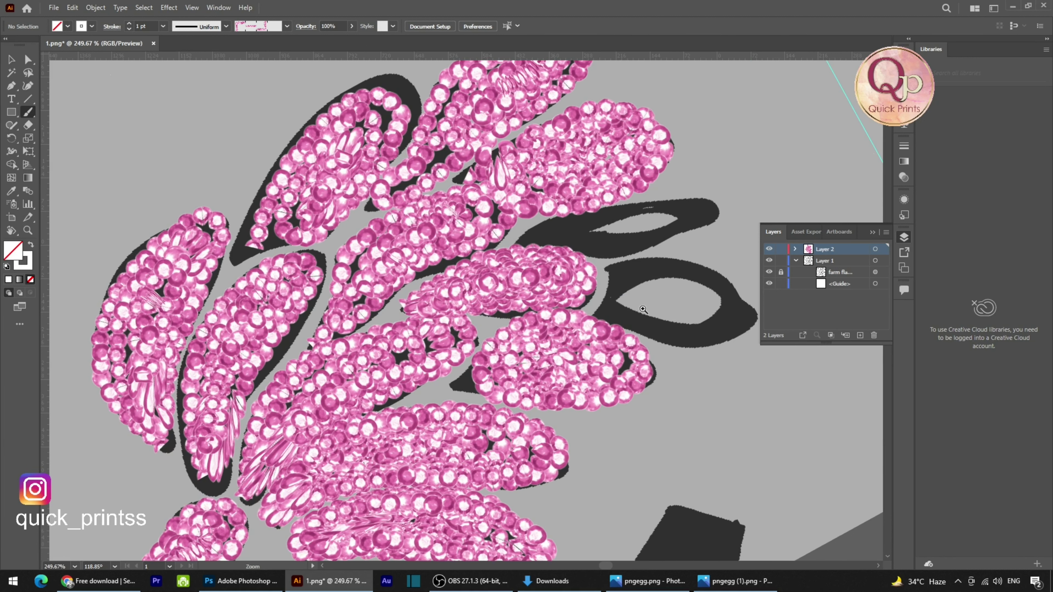
left_click_drag(649, 307, 473, 305)
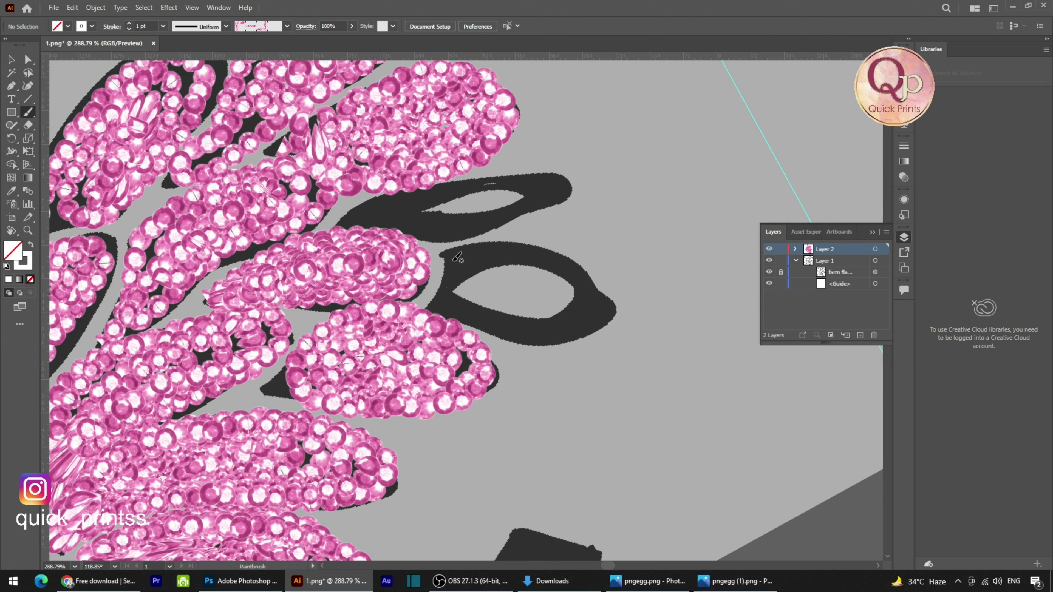
left_click_drag(443, 260, 470, 251)
mouse_move(551, 254)
left_mouse_down()
mouse_move(613, 304)
mouse_move(608, 319)
mouse_move(536, 339)
mouse_move(442, 312)
mouse_move(460, 264)
mouse_move(514, 255)
left_mouse_up()
mouse_move(604, 313)
left_mouse_down()
mouse_move(515, 330)
mouse_move(458, 312)
mouse_move(456, 293)
mouse_move(480, 271)
mouse_move(556, 271)
mouse_move(594, 310)
mouse_move(551, 314)
left_mouse_up()
mouse_move(566, 276)
left_mouse_down()
mouse_move(577, 304)
mouse_move(546, 307)
left_mouse_up()
left_click_drag(552, 293, 564, 309)
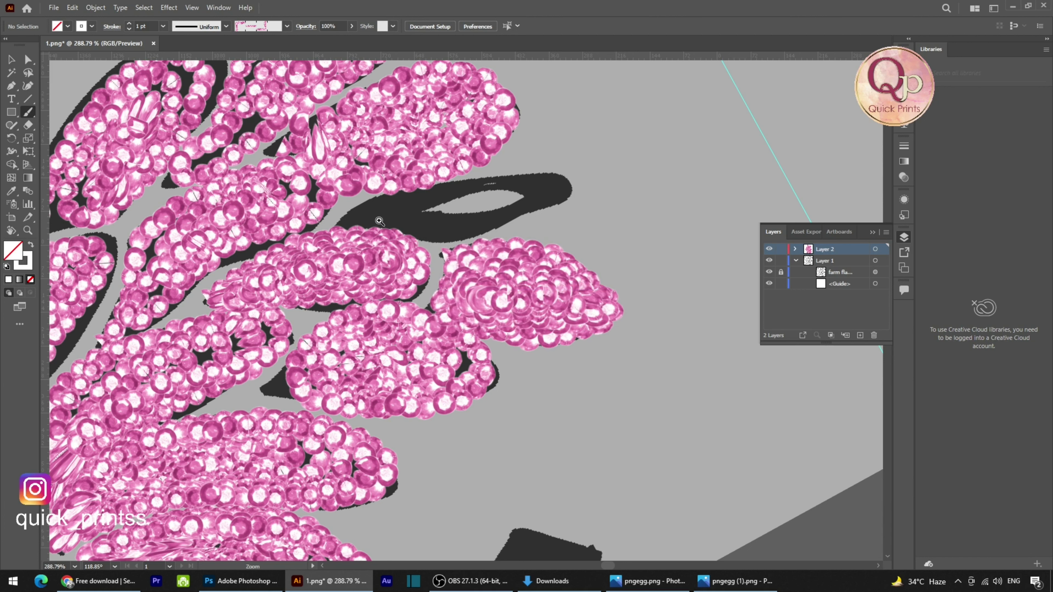
Step: Fill the last bare hollow-tipped banana with a continuous gem stroke, spiralling inward from its outline until it covers the hollow
scroll(379, 222, "up", 2)
left_click_drag(435, 240, 427, 310)
left_click_drag(340, 286, 426, 254)
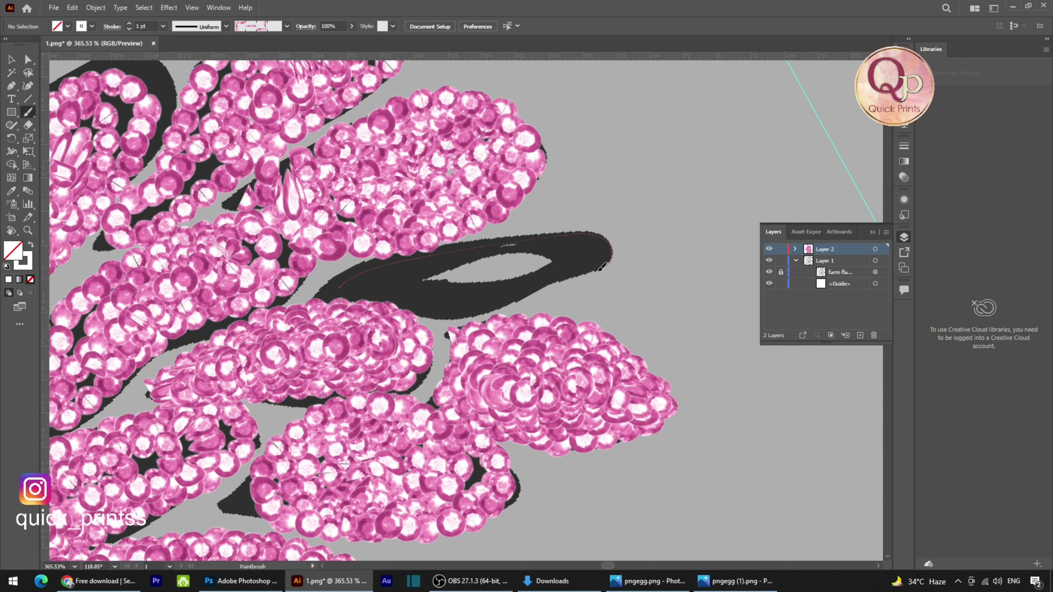
mouse_move(529, 293)
left_mouse_down()
mouse_move(431, 314)
mouse_move(381, 296)
mouse_move(369, 272)
mouse_move(579, 236)
mouse_move(608, 245)
mouse_move(594, 264)
mouse_move(468, 309)
mouse_move(378, 291)
mouse_move(374, 273)
mouse_move(555, 243)
mouse_move(593, 247)
mouse_move(574, 266)
mouse_move(477, 297)
mouse_move(400, 290)
mouse_move(385, 277)
left_mouse_up()
mouse_move(561, 250)
left_mouse_down()
mouse_move(580, 264)
mouse_move(471, 294)
mouse_move(412, 284)
left_mouse_up()
left_click_drag(467, 288, 430, 279)
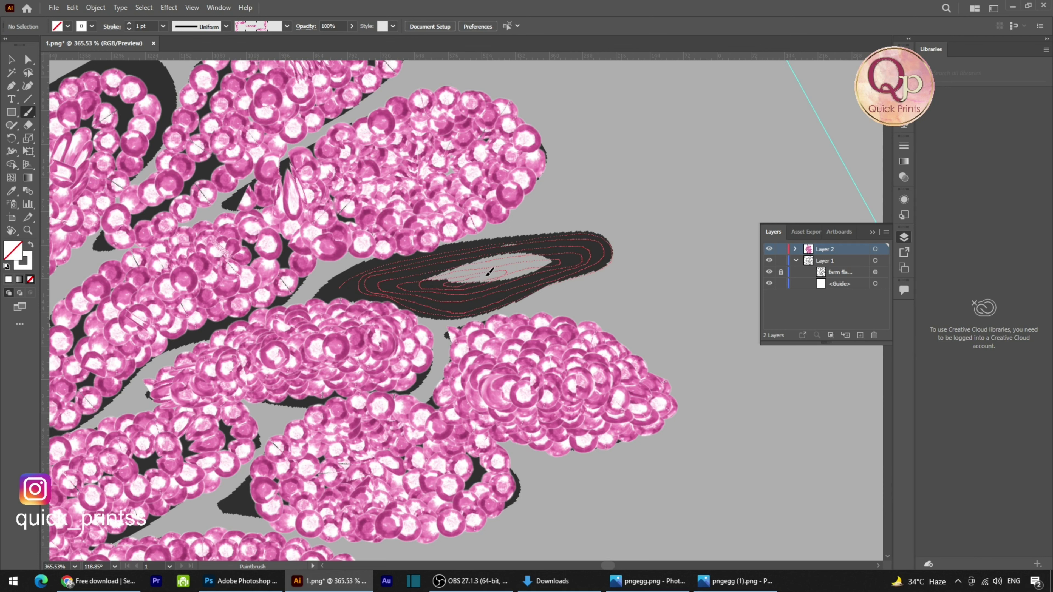
Step: Review the gem-covered banana bunch within the whole pattern and locate the palm tree with solid curved leaves beside the artboard
key("ctrl+space")
left_click_drag(580, 297, 428, 319)
scroll(428, 320, "down", 5)
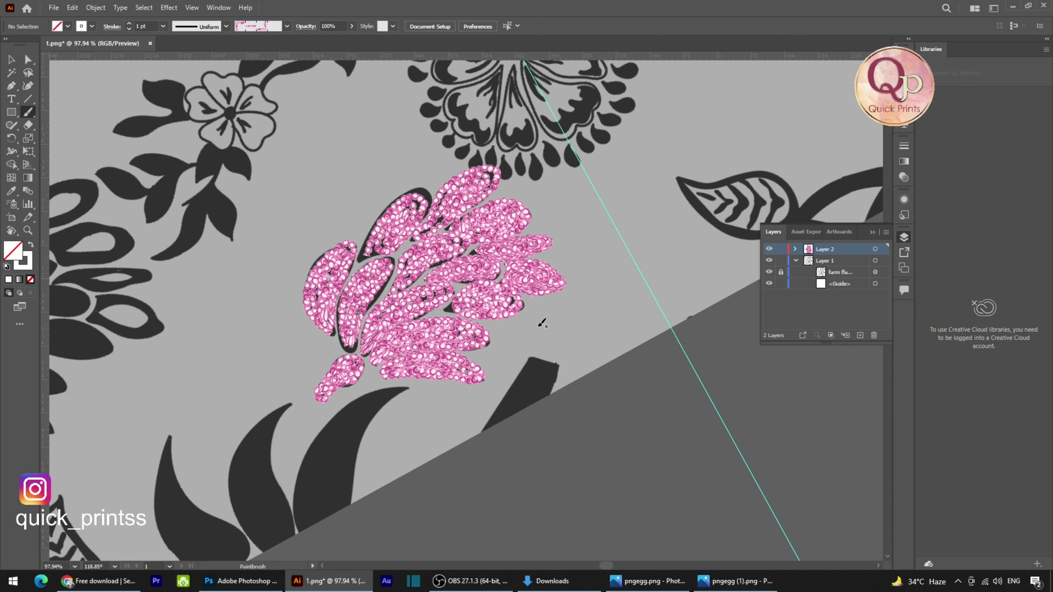
scroll(538, 359, "down", 3)
key("space")
left_click_drag(476, 276, 511, 397)
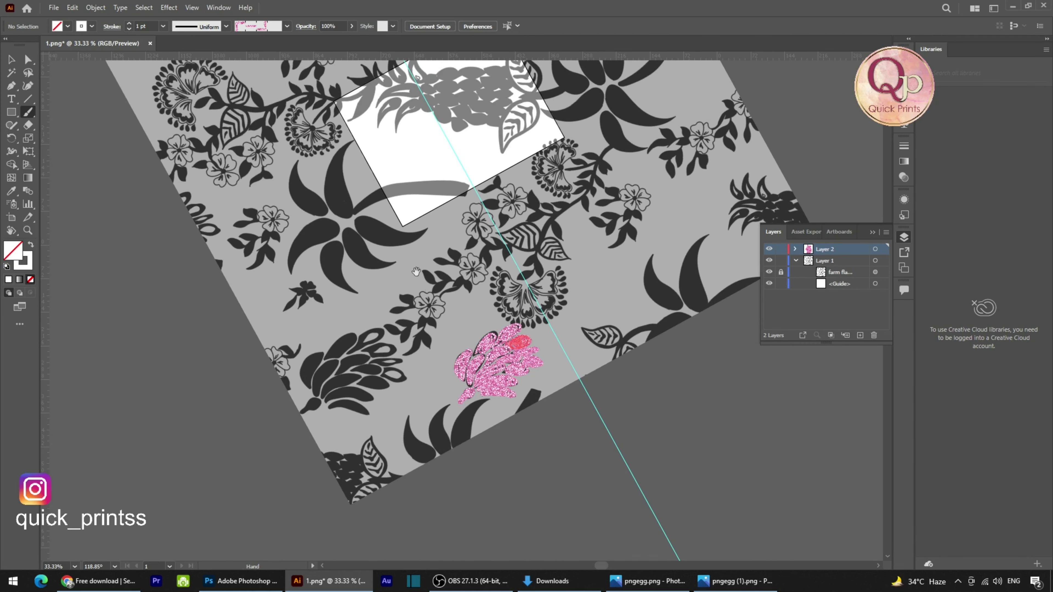
scroll(381, 225, "up", 2)
key("space")
left_click_drag(384, 260, 454, 428)
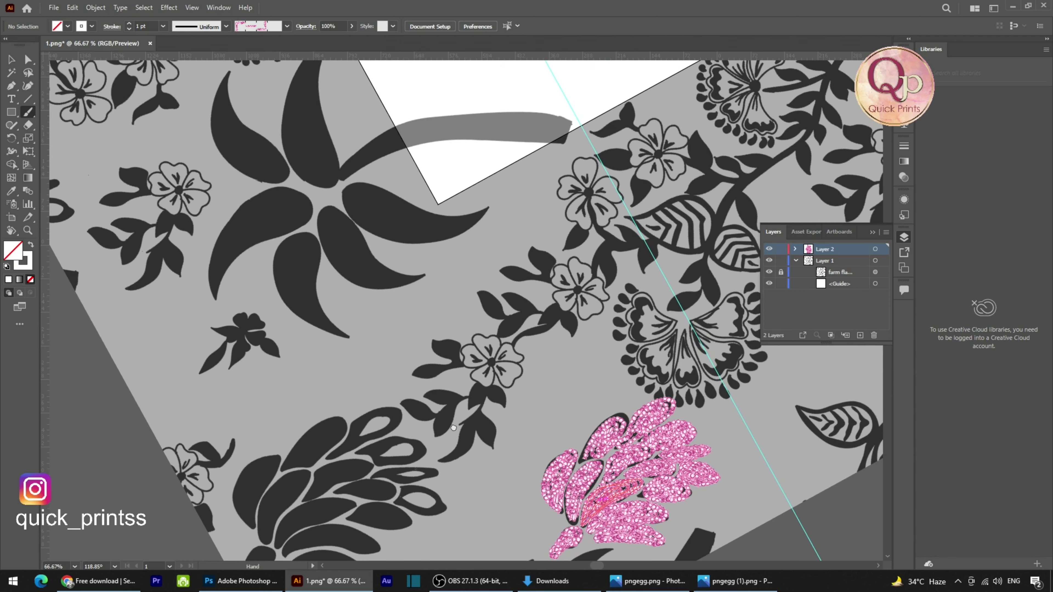
key("ctrl+space")
left_click(422, 173)
key("space")
left_click_drag(379, 189, 472, 399)
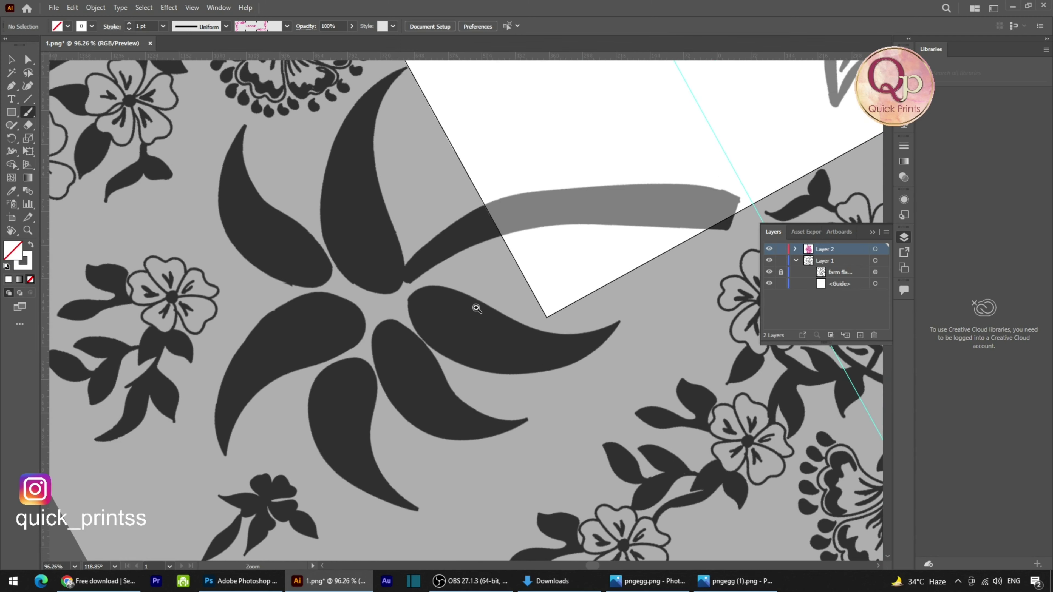
scroll(477, 309, "up", 2)
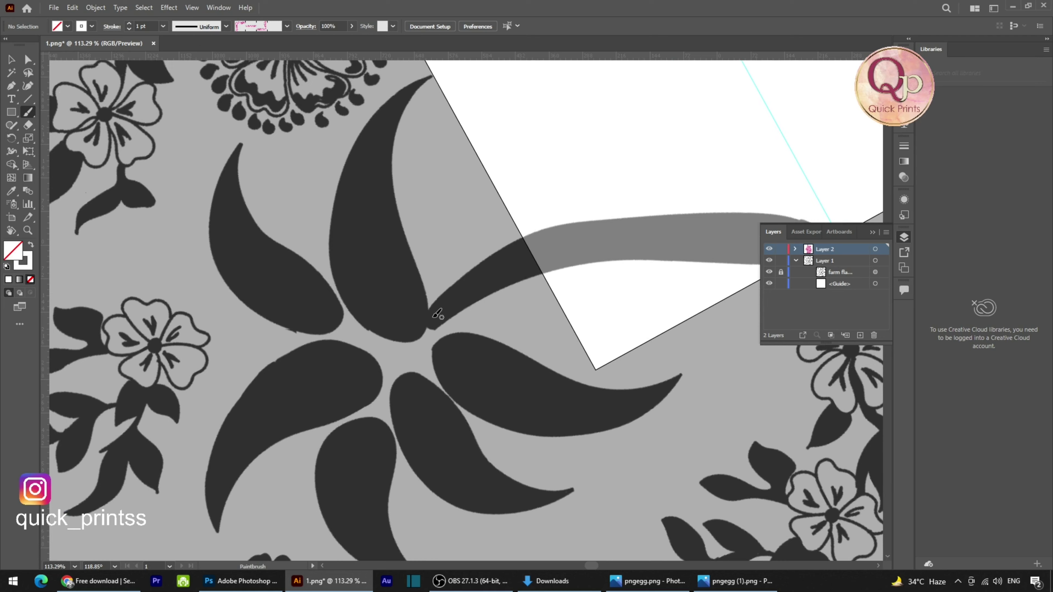
scroll(433, 314, "down", 3)
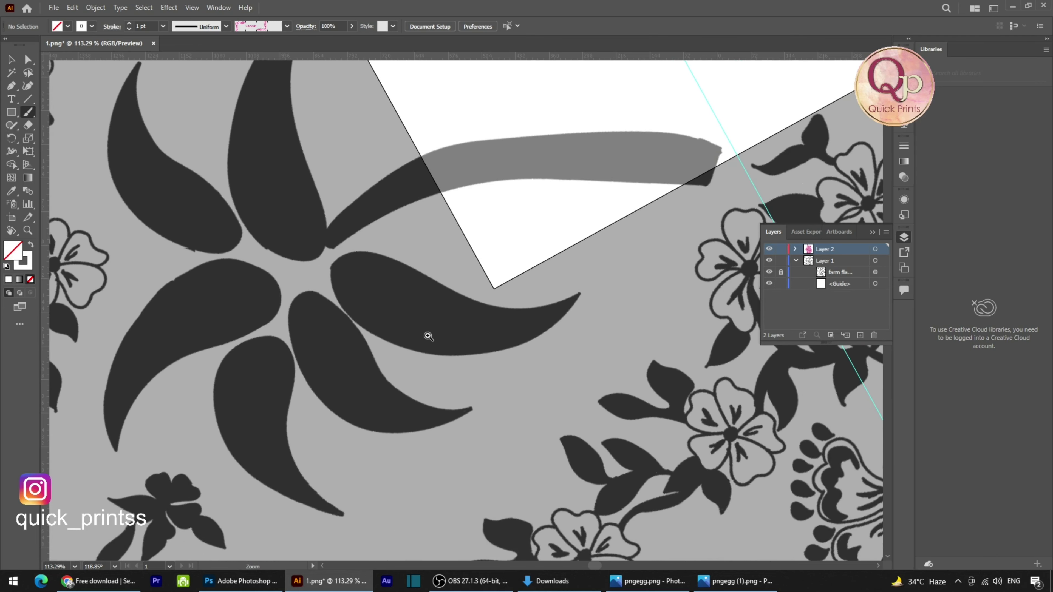
left_click_drag(402, 335, 348, 326)
left_click_drag(245, 265, 413, 285)
left_click_drag(412, 285, 411, 251)
left_click_drag(410, 251, 408, 233)
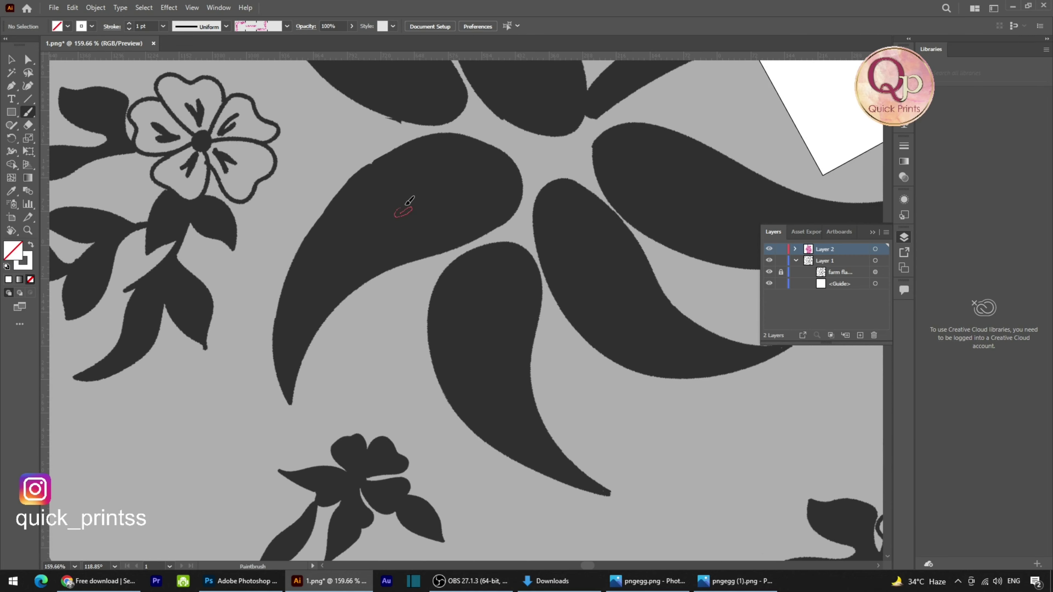
mouse_move(424, 195)
left_mouse_down()
mouse_move(411, 223)
mouse_move(392, 229)
mouse_move(388, 203)
mouse_move(429, 191)
mouse_move(435, 203)
mouse_move(386, 240)
mouse_move(374, 216)
mouse_move(386, 195)
mouse_move(433, 184)
mouse_move(443, 193)
mouse_move(420, 227)
mouse_move(375, 247)
mouse_move(369, 208)
mouse_move(397, 188)
mouse_move(450, 176)
left_mouse_up()
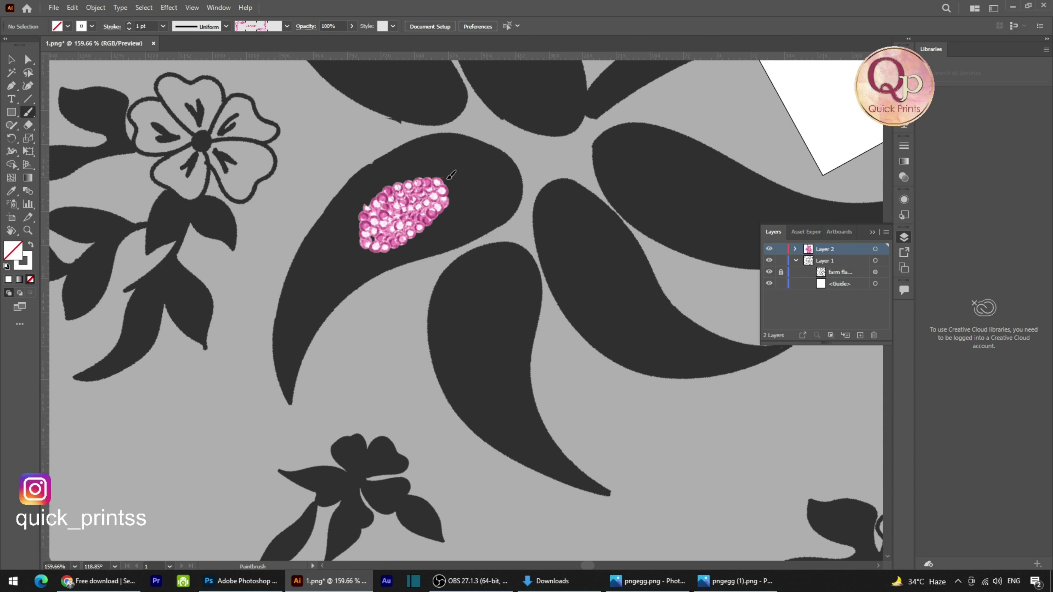
key("ctrl+z")
Step: Fill the broad rounded part of the palm's lower-left leaf with gem strokes, spiralling from its middle out to the edges
mouse_move(409, 206)
left_mouse_down()
mouse_move(389, 214)
mouse_move(405, 199)
mouse_move(418, 205)
mouse_move(389, 224)
mouse_move(387, 211)
mouse_move(422, 200)
mouse_move(406, 223)
mouse_move(379, 219)
mouse_move(387, 203)
mouse_move(426, 200)
mouse_move(412, 225)
mouse_move(372, 227)
mouse_move(402, 193)
mouse_move(431, 192)
mouse_move(439, 206)
mouse_move(377, 239)
left_mouse_up()
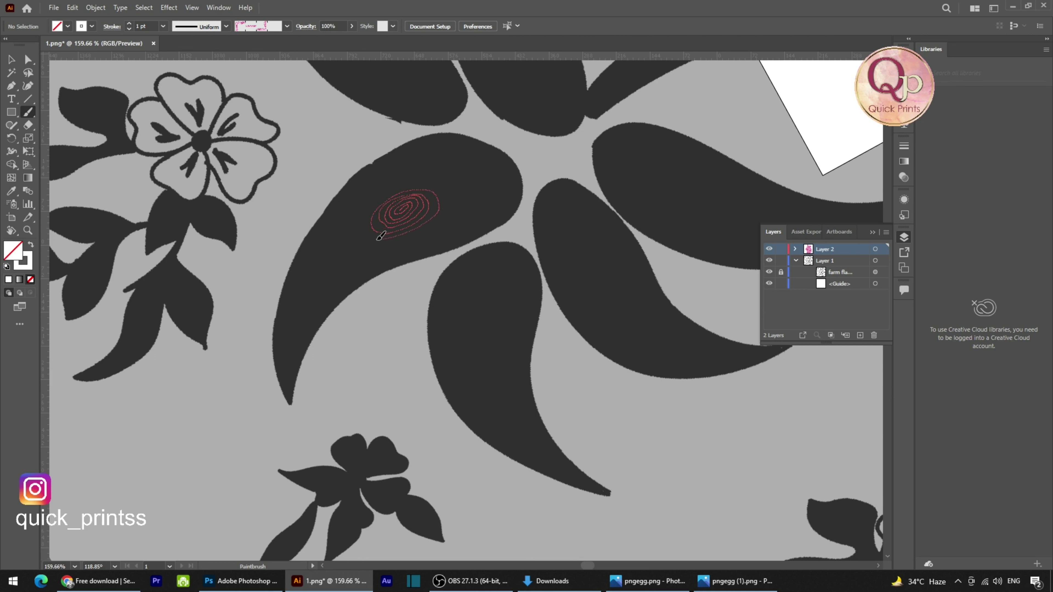
mouse_move(373, 200)
left_mouse_down()
mouse_move(423, 184)
mouse_move(444, 194)
mouse_move(447, 210)
mouse_move(406, 238)
mouse_move(365, 235)
left_mouse_up()
mouse_move(391, 189)
left_mouse_down()
mouse_move(448, 184)
mouse_move(456, 204)
mouse_move(445, 226)
mouse_move(378, 255)
mouse_move(354, 226)
left_mouse_up()
mouse_move(459, 174)
left_mouse_down()
mouse_move(454, 222)
mouse_move(383, 261)
mouse_move(349, 266)
mouse_move(338, 237)
mouse_move(377, 184)
left_mouse_up()
mouse_move(462, 165)
left_mouse_down()
mouse_move(478, 189)
mouse_move(466, 215)
left_mouse_up()
mouse_move(328, 248)
left_mouse_down()
mouse_move(333, 216)
mouse_move(367, 185)
left_mouse_up()
mouse_move(458, 158)
left_mouse_down()
mouse_move(477, 175)
mouse_move(470, 228)
mouse_move(365, 275)
mouse_move(325, 270)
mouse_move(317, 246)
mouse_move(333, 215)
mouse_move(407, 167)
mouse_move(476, 162)
mouse_move(492, 183)
mouse_move(481, 229)
left_mouse_up()
left_click_drag(514, 179, 488, 150)
mouse_move(410, 154)
left_mouse_down()
mouse_move(461, 148)
mouse_move(505, 166)
mouse_move(500, 203)
mouse_move(471, 235)
mouse_move(382, 275)
left_mouse_up()
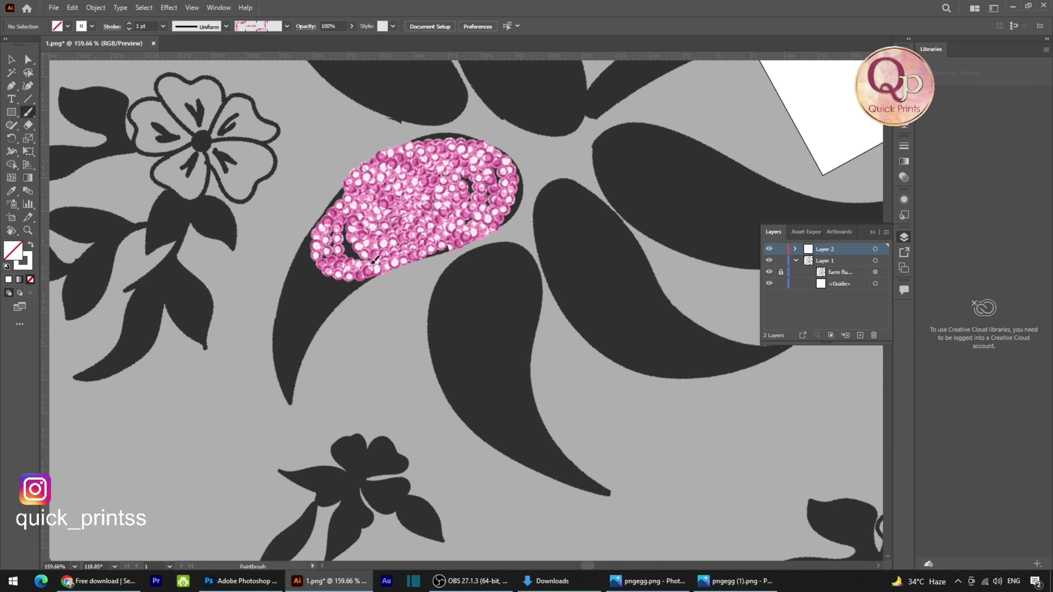
left_click_drag(353, 246, 376, 260)
Step: Outline the same leaf's narrow curved end down to its tip and fill the space inside with gem strokes
mouse_move(333, 211)
left_mouse_down()
mouse_move(282, 310)
mouse_move(278, 358)
mouse_move(292, 395)
mouse_move(296, 358)
left_mouse_up()
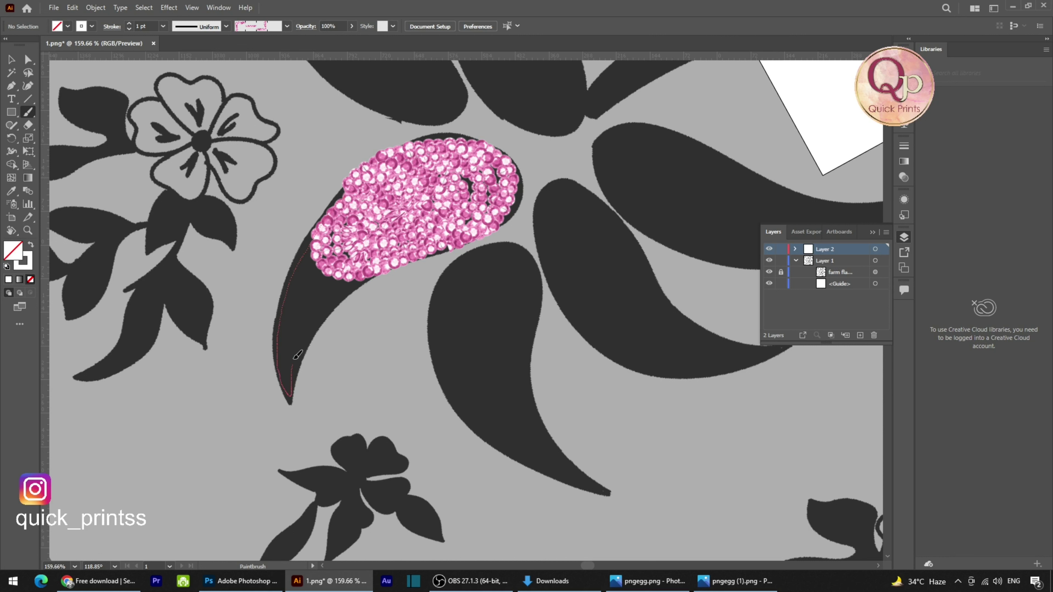
left_click_drag(328, 301, 330, 300)
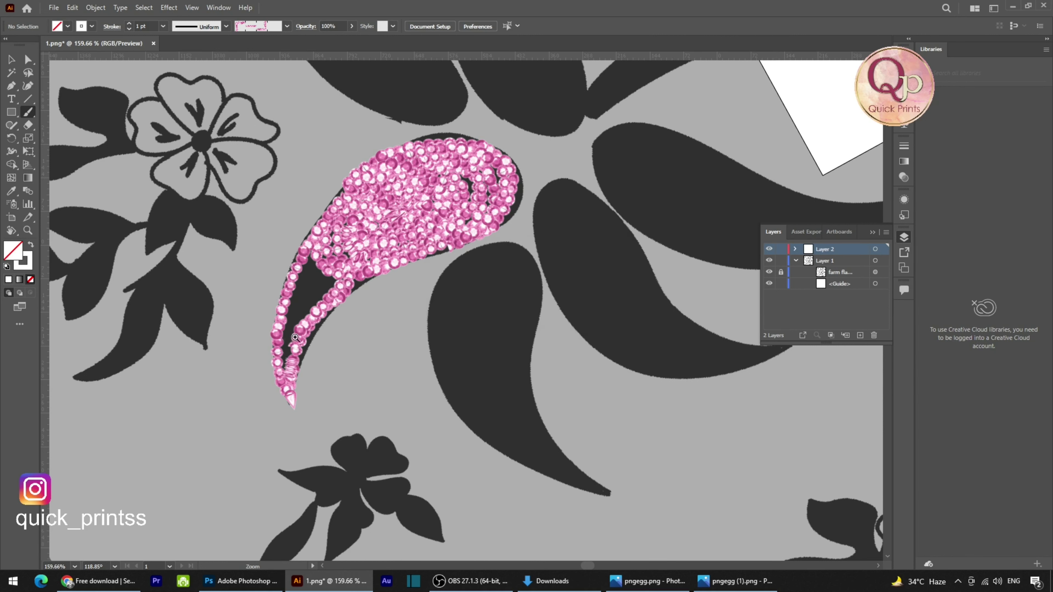
scroll(329, 313, "up", 3)
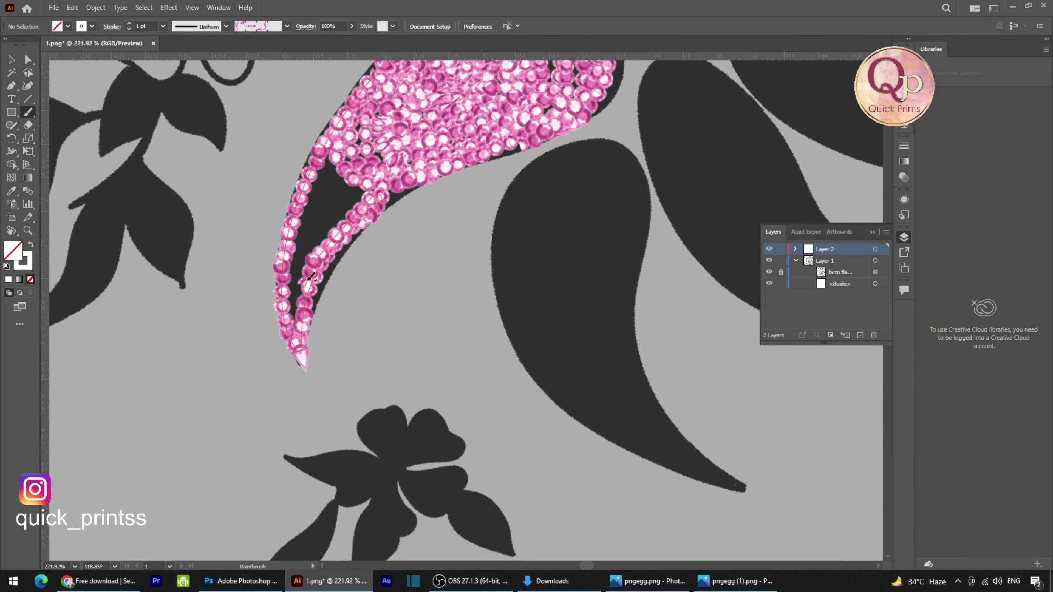
mouse_move(305, 227)
left_mouse_down()
mouse_move(324, 166)
mouse_move(297, 266)
mouse_move(343, 213)
mouse_move(352, 190)
mouse_move(313, 236)
mouse_move(348, 179)
left_mouse_up()
left_click_drag(414, 241, 327, 259)
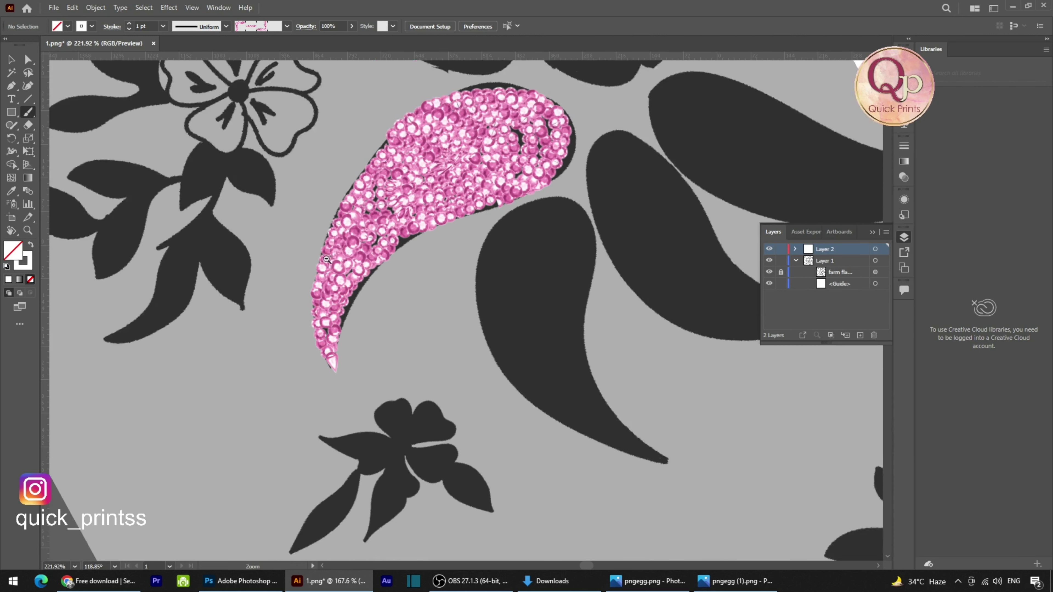
Step: Rotate the canvas view to about -3.7° so the palm stands upright, and return to the Paintbrush tool
scroll(327, 259, "down", 5)
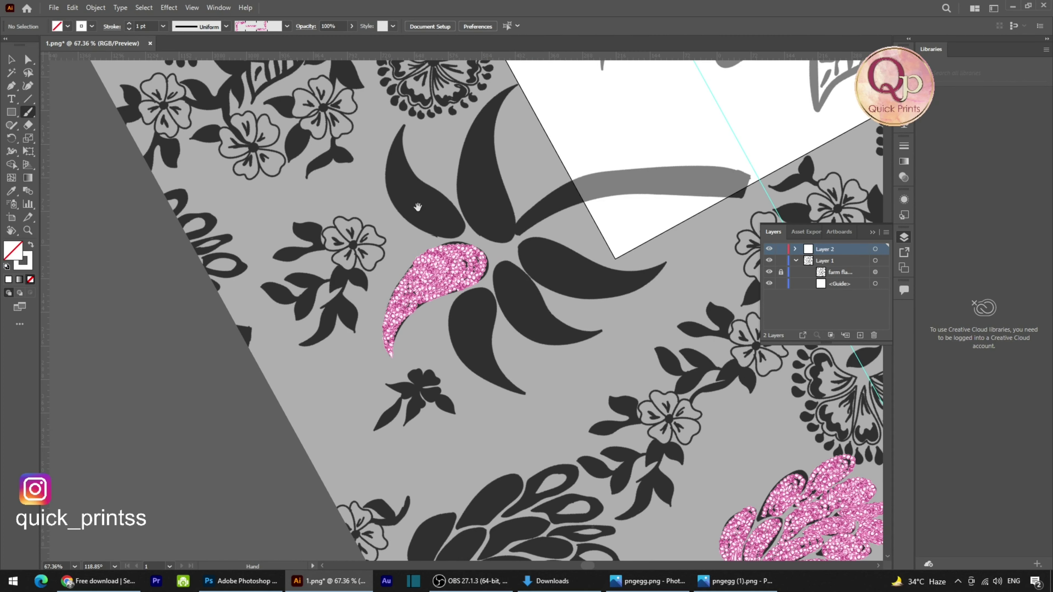
scroll(431, 215, "up", 2)
left_click_drag(481, 216, 481, 318)
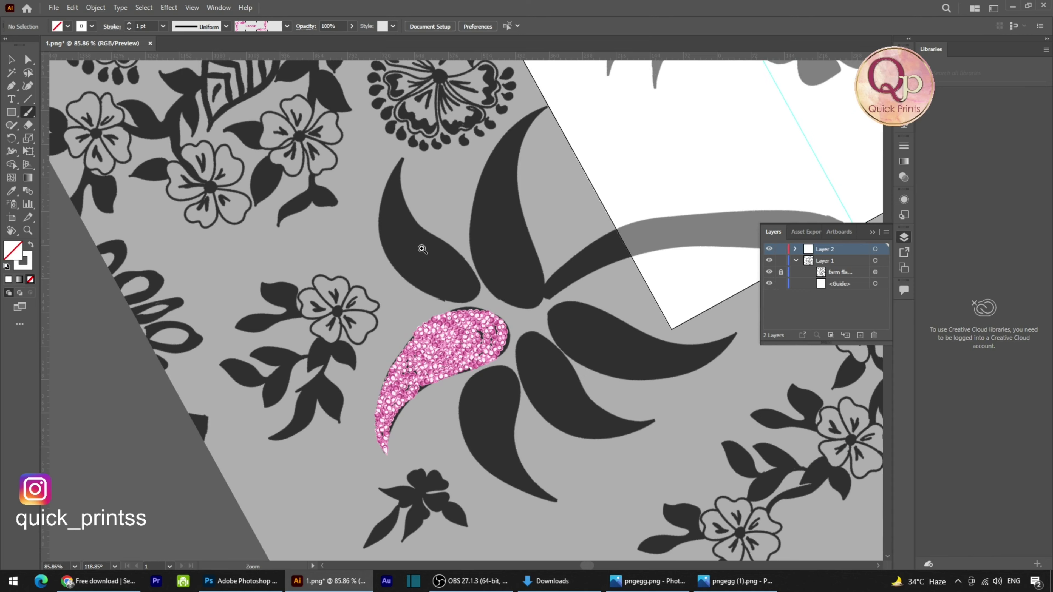
scroll(418, 242, "up", 3)
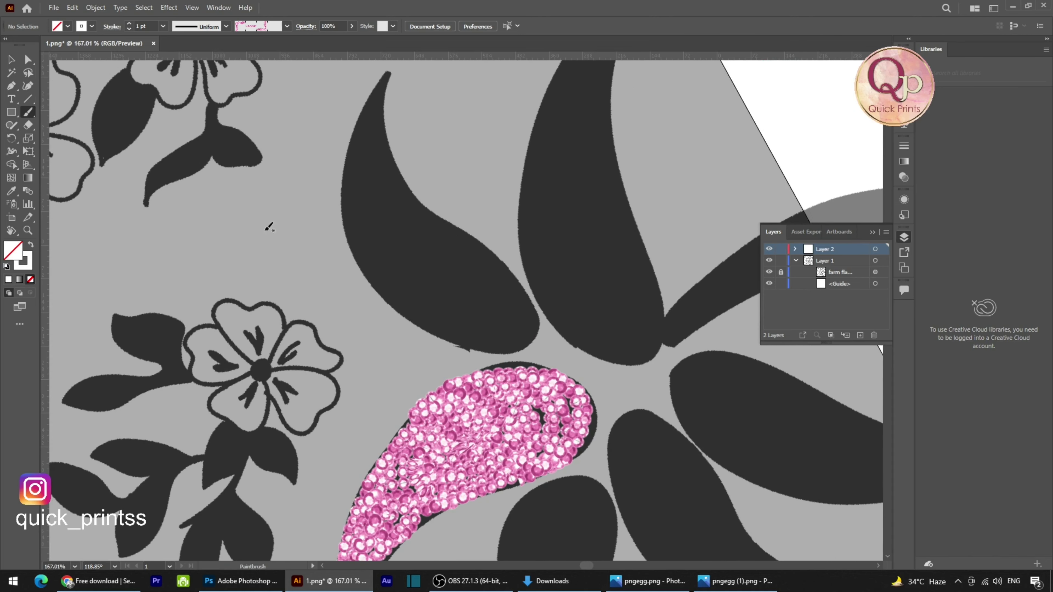
left_click(11, 231)
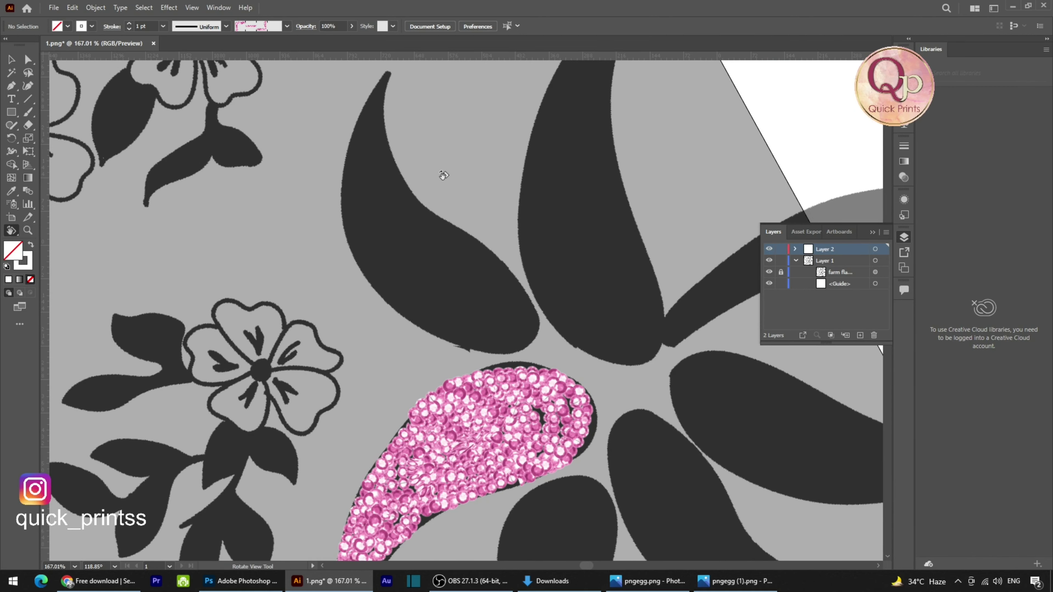
left_click_drag(443, 172, 684, 405)
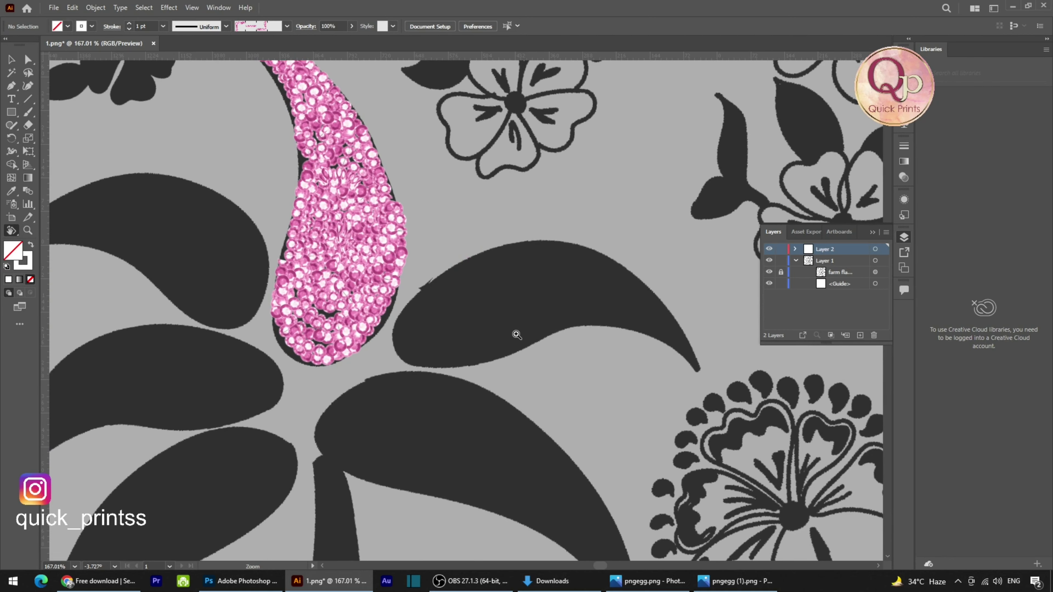
left_click_drag(518, 335, 541, 333)
key("b")
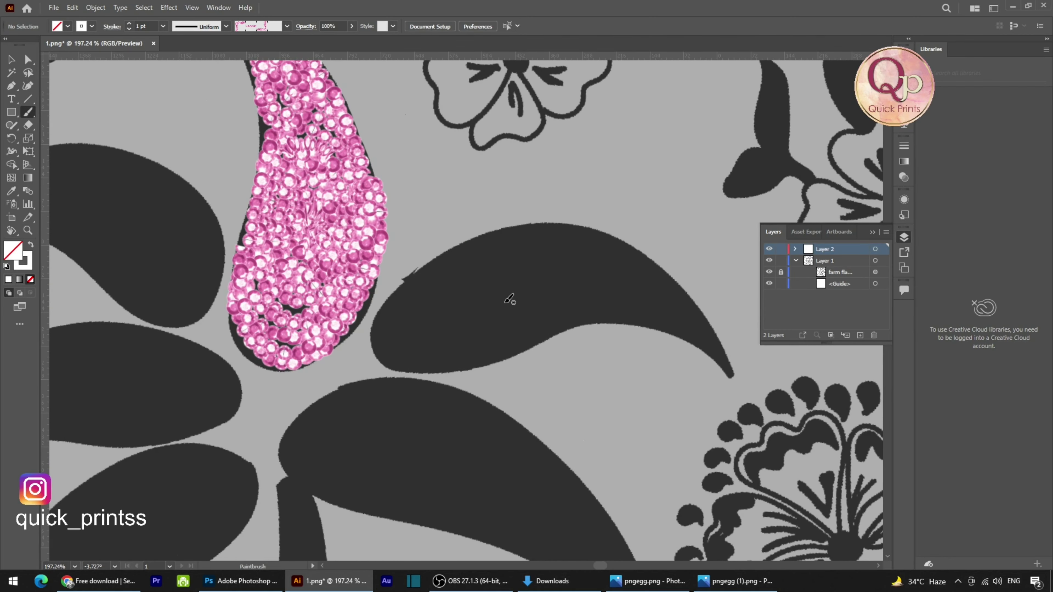
Step: Fill the broad part of the bare palm leaf to the right of the gem-covered one with gem strokes spiralling outward
mouse_move(504, 296)
left_mouse_down()
mouse_move(491, 302)
mouse_move(524, 286)
mouse_move(484, 314)
left_mouse_up()
mouse_move(518, 281)
left_mouse_down()
mouse_move(502, 311)
mouse_move(480, 315)
mouse_move(492, 297)
mouse_move(481, 294)
mouse_move(479, 307)
mouse_move(467, 305)
mouse_move(508, 293)
mouse_move(461, 318)
left_mouse_up()
key("space")
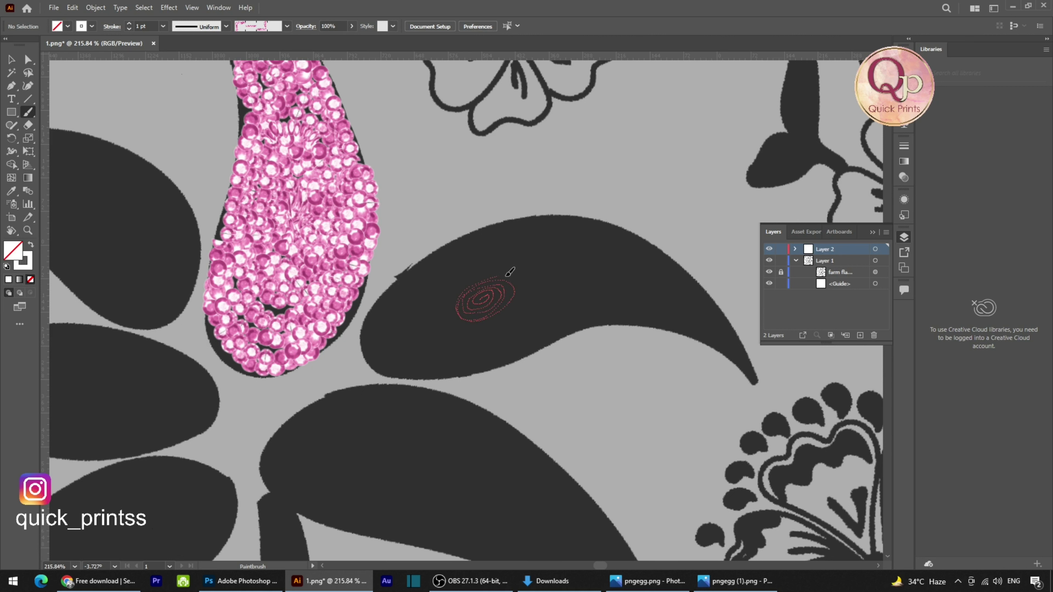
left_click_drag(526, 292, 469, 330)
left_click_drag(541, 281, 486, 333)
mouse_move(543, 277)
left_mouse_down()
mouse_move(488, 335)
mouse_move(454, 340)
mouse_move(450, 270)
left_mouse_up()
left_click_drag(540, 251, 554, 312)
left_click_drag(554, 260, 555, 318)
mouse_move(574, 315)
left_mouse_down()
mouse_move(503, 357)
mouse_move(441, 368)
mouse_move(388, 349)
mouse_move(413, 277)
left_mouse_up()
mouse_move(583, 307)
left_mouse_down()
mouse_move(537, 352)
mouse_move(444, 378)
mouse_move(395, 368)
mouse_move(375, 337)
mouse_move(387, 299)
mouse_move(475, 240)
left_mouse_up()
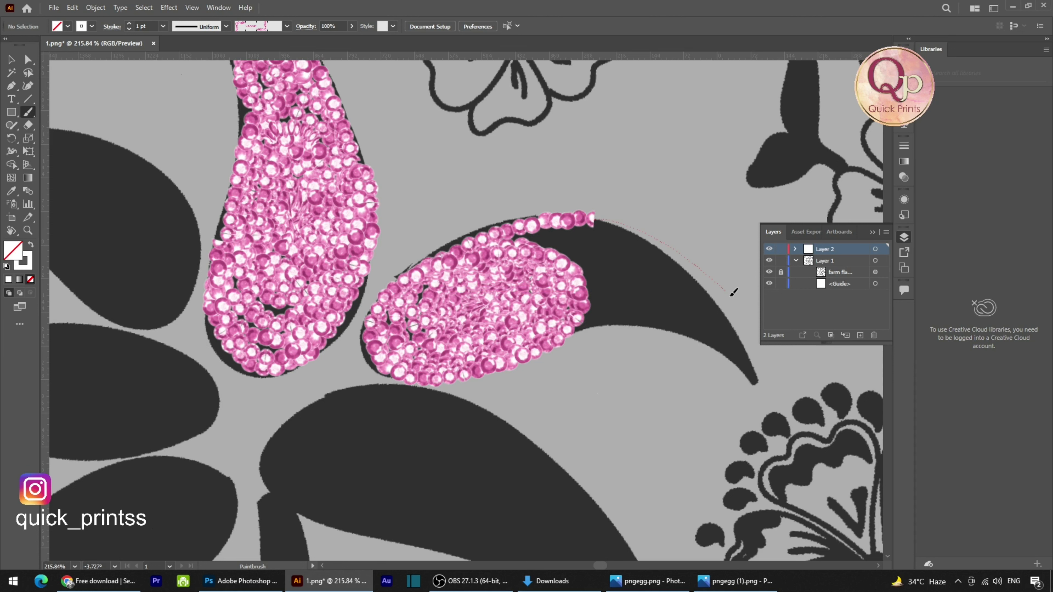
Step: Fill the tapering outer end of the right-hand leaf with gem strokes and cover the bare strip along its upper edge
left_click_drag(734, 293, 752, 326)
left_click_drag(650, 346, 539, 338)
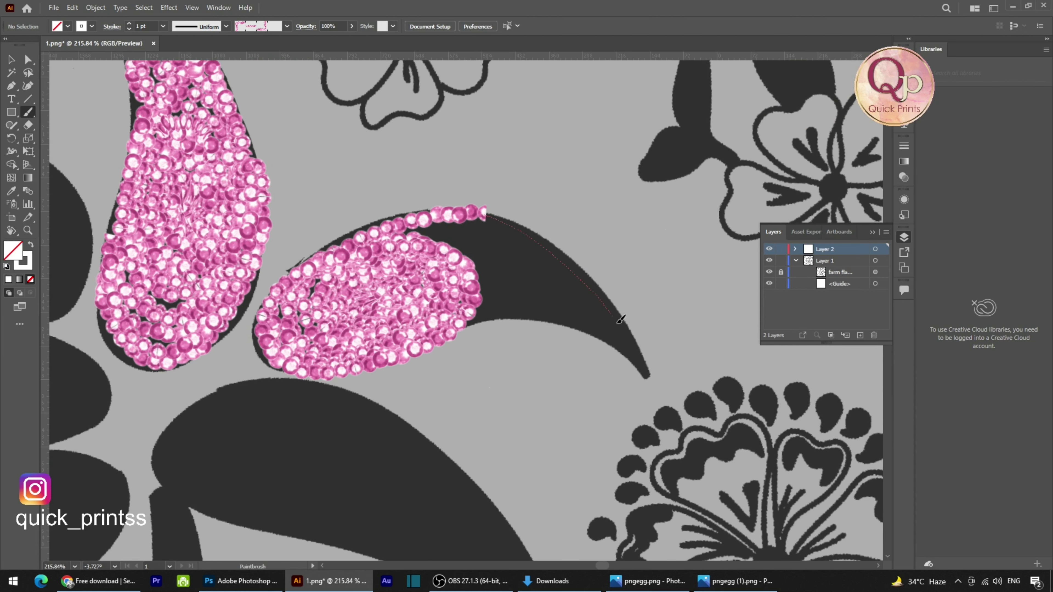
mouse_move(505, 318)
left_mouse_down()
mouse_move(476, 317)
mouse_move(530, 315)
left_mouse_up()
mouse_move(600, 331)
left_mouse_down()
mouse_move(616, 326)
mouse_move(591, 294)
mouse_move(494, 229)
left_mouse_up()
mouse_move(431, 234)
left_mouse_down()
mouse_move(501, 240)
mouse_move(557, 266)
mouse_move(593, 303)
mouse_move(589, 328)
mouse_move(480, 303)
left_mouse_up()
mouse_move(585, 313)
left_mouse_down()
mouse_move(574, 287)
mouse_move(513, 253)
mouse_move(453, 240)
mouse_move(506, 259)
left_mouse_up()
mouse_move(567, 292)
left_mouse_down()
mouse_move(473, 283)
mouse_move(530, 291)
mouse_move(489, 282)
left_mouse_up()
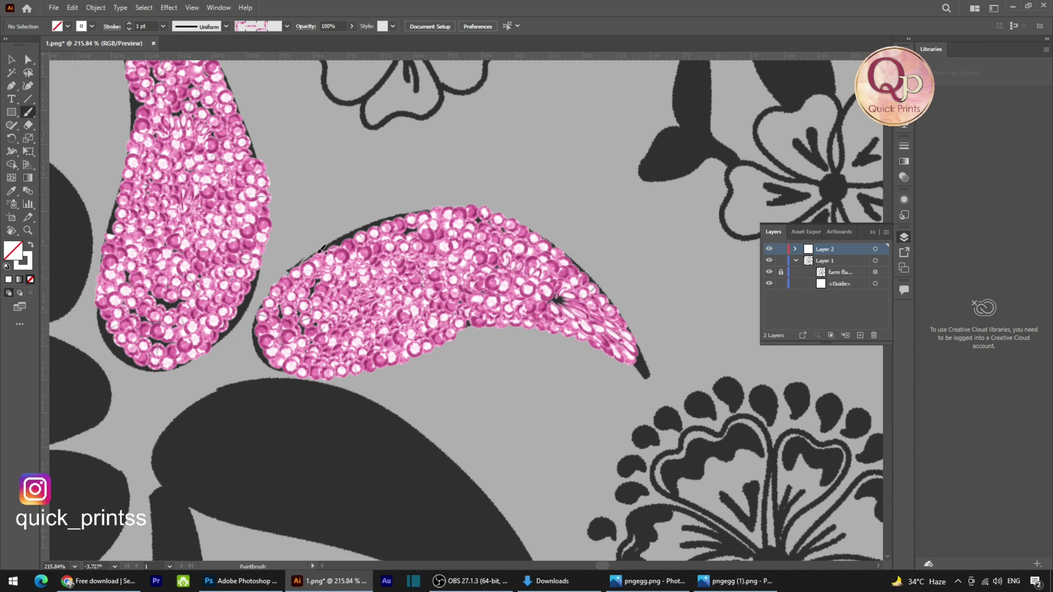
left_click_drag(422, 212, 427, 209)
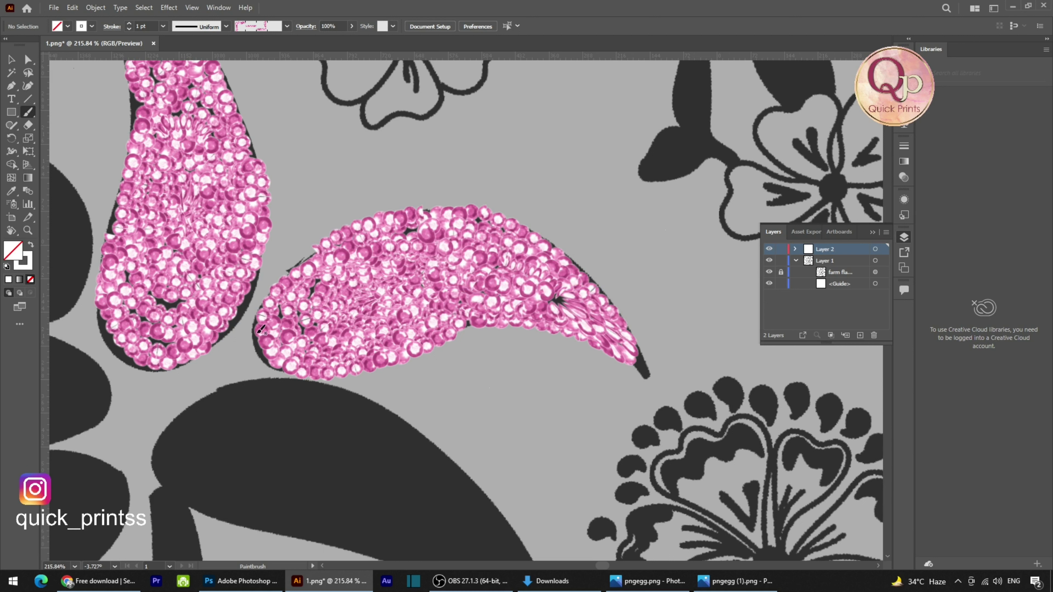
scroll(402, 316, "down", 2)
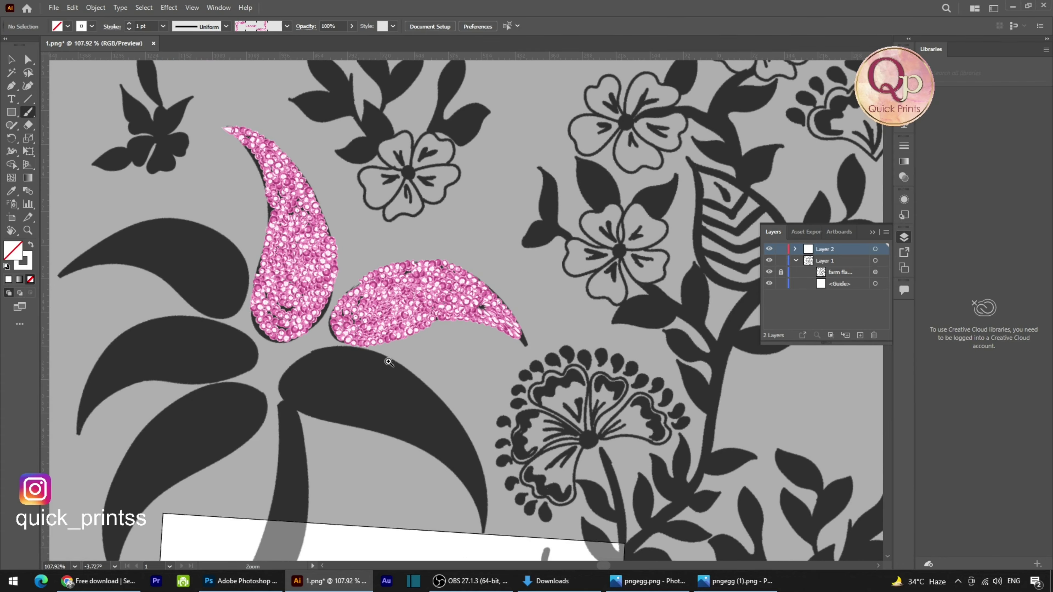
left_click_drag(389, 361, 460, 236)
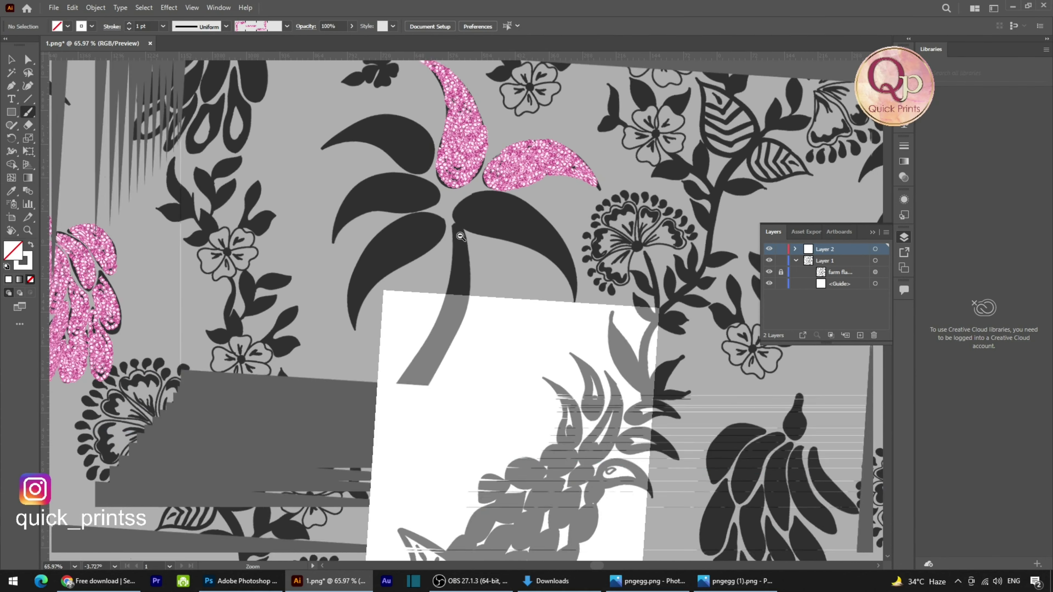
scroll(460, 236, "down", 2)
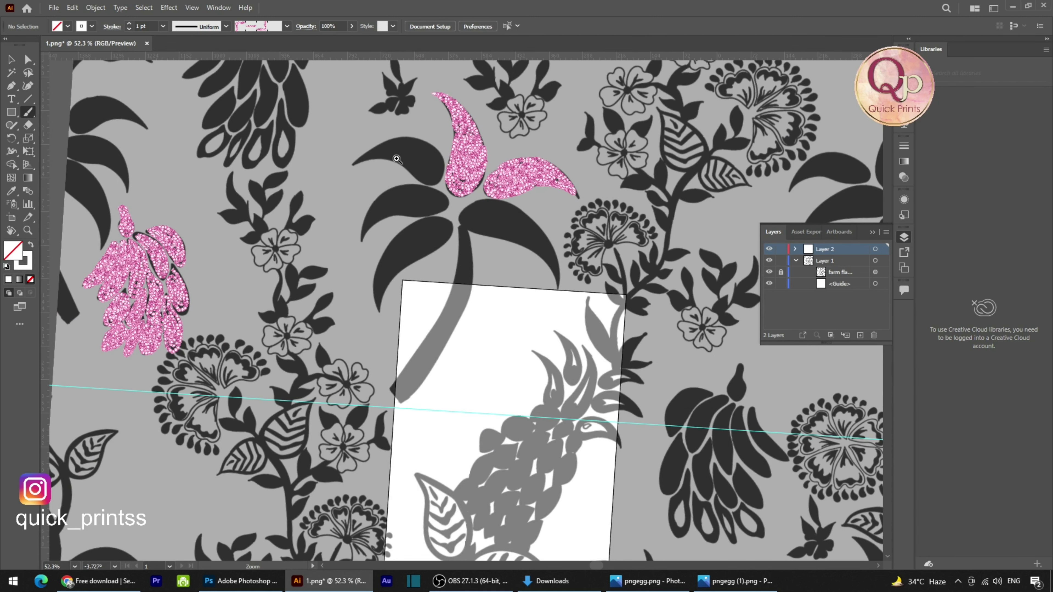
scroll(439, 183, "up", 3)
scroll(441, 380, "up", 4)
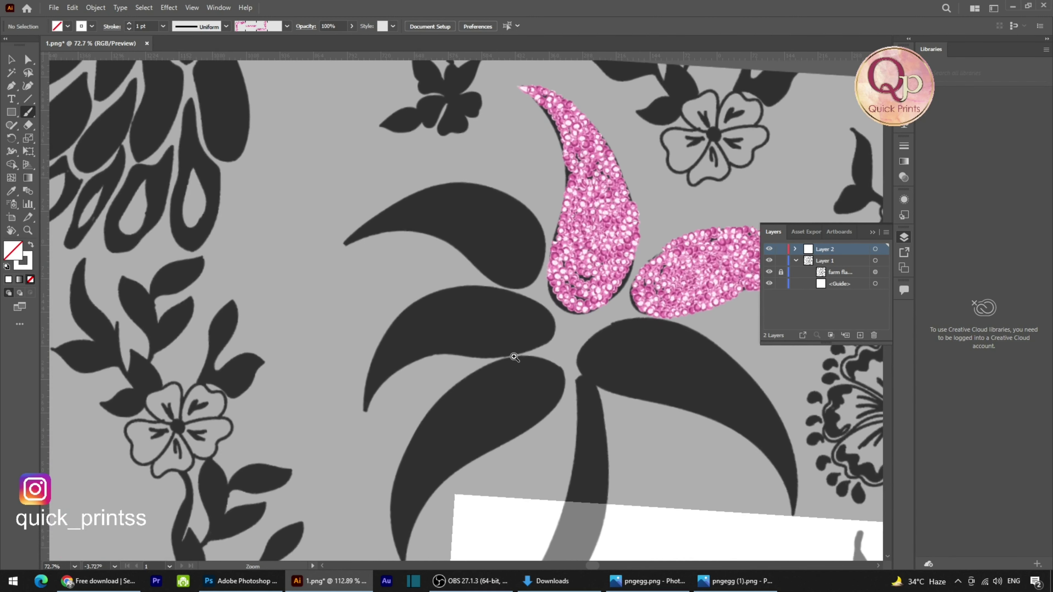
scroll(578, 350, "up", 2)
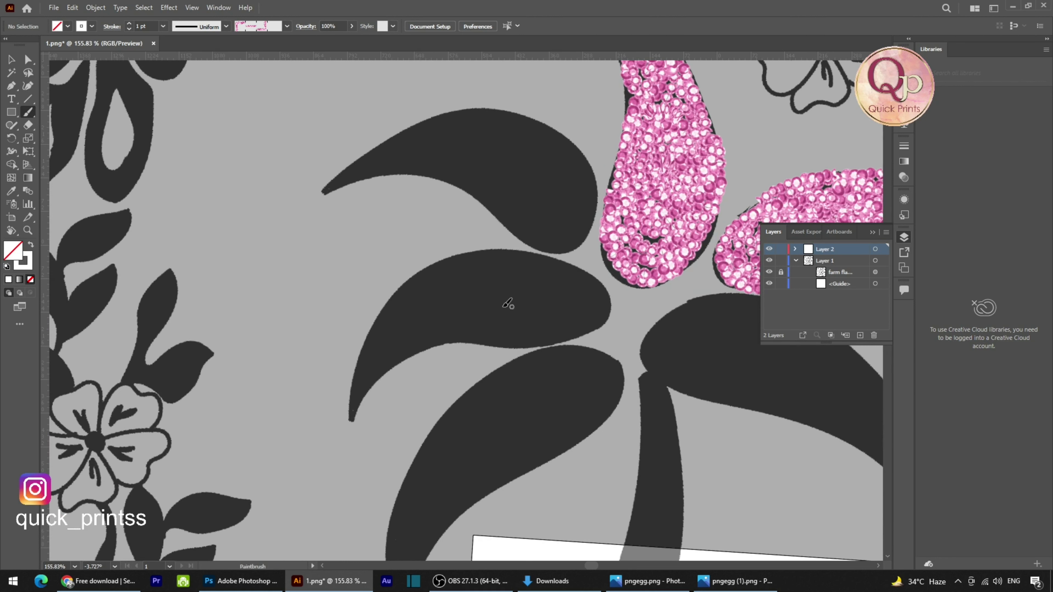
mouse_move(501, 299)
left_mouse_down()
mouse_move(529, 301)
mouse_move(504, 320)
mouse_move(482, 302)
mouse_move(525, 290)
mouse_move(539, 309)
left_mouse_up()
key("ctrl+z")
scroll(557, 289, "up", 2)
mouse_move(500, 291)
left_mouse_down()
mouse_move(531, 292)
mouse_move(504, 289)
mouse_move(523, 296)
mouse_move(498, 299)
mouse_move(526, 283)
mouse_move(530, 305)
mouse_move(497, 303)
mouse_move(507, 282)
mouse_move(541, 288)
mouse_move(525, 316)
mouse_move(484, 309)
mouse_move(504, 275)
mouse_move(546, 282)
mouse_move(542, 312)
left_mouse_up()
key("ctrl+z")
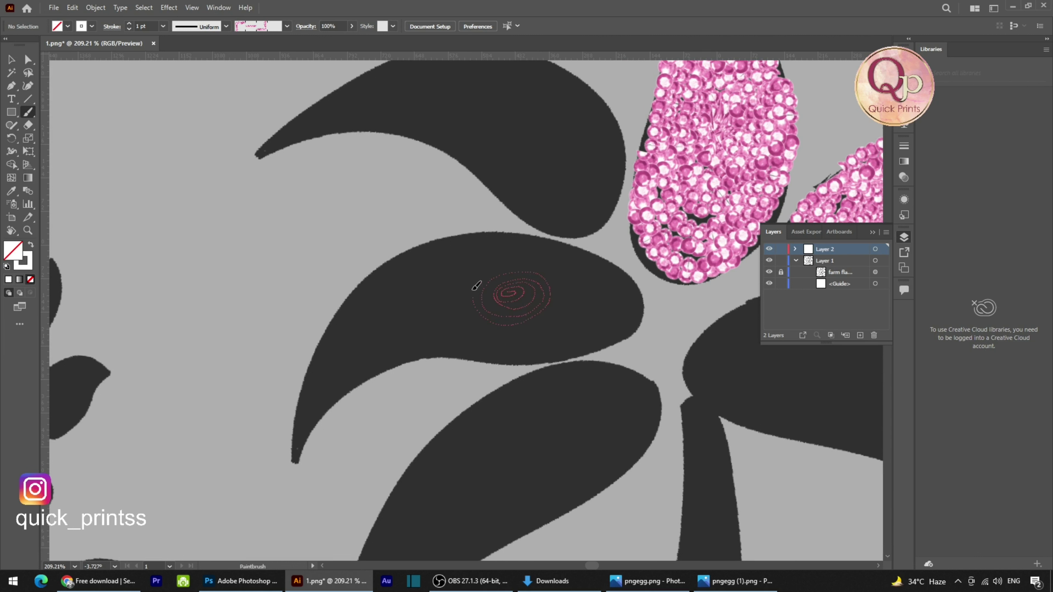
Step: Fill the middle of the palm's three left leaves with gem strokes, spiralling out from the broad part and continuing into the curved tip
mouse_move(477, 286)
left_mouse_down()
mouse_move(519, 266)
mouse_move(562, 274)
left_mouse_up()
mouse_move(466, 293)
left_mouse_down()
mouse_move(534, 262)
mouse_move(565, 275)
mouse_move(570, 300)
mouse_move(519, 330)
left_mouse_up()
mouse_move(464, 292)
left_mouse_down()
mouse_move(477, 261)
mouse_move(521, 250)
left_mouse_up()
mouse_move(585, 277)
left_mouse_down()
mouse_move(578, 309)
mouse_move(555, 328)
mouse_move(480, 341)
mouse_move(455, 316)
mouse_move(454, 278)
mouse_move(484, 257)
mouse_move(561, 262)
mouse_move(586, 281)
mouse_move(584, 312)
mouse_move(557, 342)
mouse_move(473, 341)
left_mouse_up()
mouse_move(535, 249)
left_mouse_down()
mouse_move(594, 291)
mouse_move(567, 341)
mouse_move(492, 356)
mouse_move(436, 304)
left_mouse_up()
mouse_move(569, 257)
left_mouse_down()
mouse_move(589, 273)
mouse_move(604, 303)
left_mouse_up()
mouse_move(504, 356)
left_mouse_down()
mouse_move(441, 339)
mouse_move(423, 308)
mouse_move(436, 264)
mouse_move(478, 248)
mouse_move(538, 247)
left_mouse_up()
mouse_move(621, 279)
left_mouse_down()
mouse_move(620, 320)
mouse_move(601, 338)
left_mouse_up()
left_click_drag(521, 357, 437, 339)
mouse_move(637, 292)
left_mouse_down()
mouse_move(607, 344)
mouse_move(558, 358)
mouse_move(436, 350)
mouse_move(401, 300)
mouse_move(471, 246)
left_mouse_up()
mouse_move(429, 353)
left_mouse_down()
mouse_move(365, 369)
mouse_move(299, 441)
left_mouse_up()
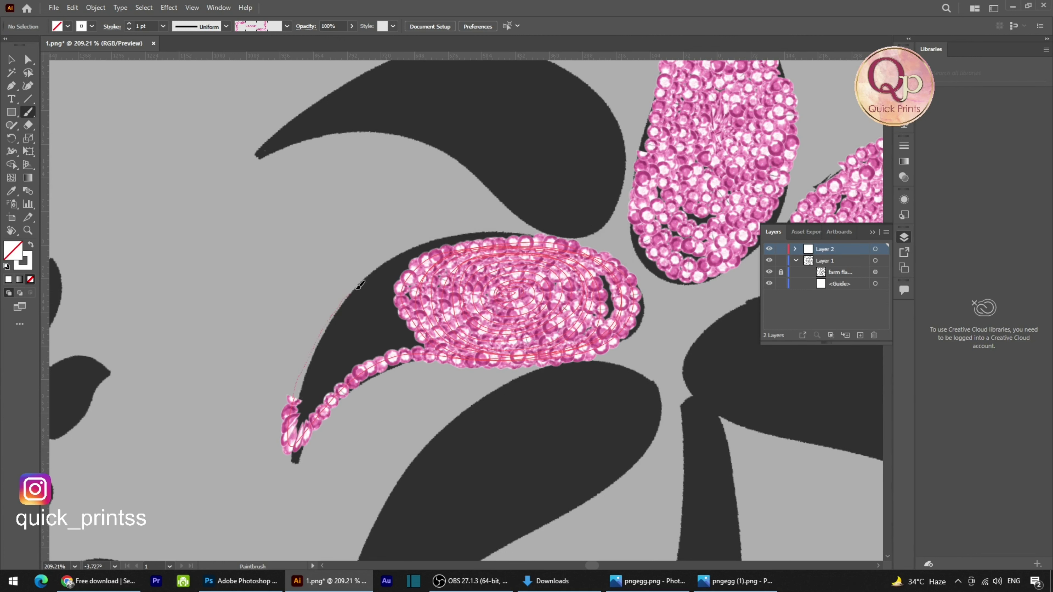
mouse_move(359, 286)
left_mouse_down()
mouse_move(400, 272)
mouse_move(391, 308)
mouse_move(413, 335)
mouse_move(300, 415)
mouse_move(330, 330)
mouse_move(358, 294)
mouse_move(384, 283)
mouse_move(393, 339)
mouse_move(302, 398)
mouse_move(340, 326)
mouse_move(369, 300)
mouse_move(383, 331)
mouse_move(315, 384)
mouse_move(352, 320)
mouse_move(366, 321)
mouse_move(368, 334)
mouse_move(331, 364)
mouse_move(376, 328)
left_mouse_up()
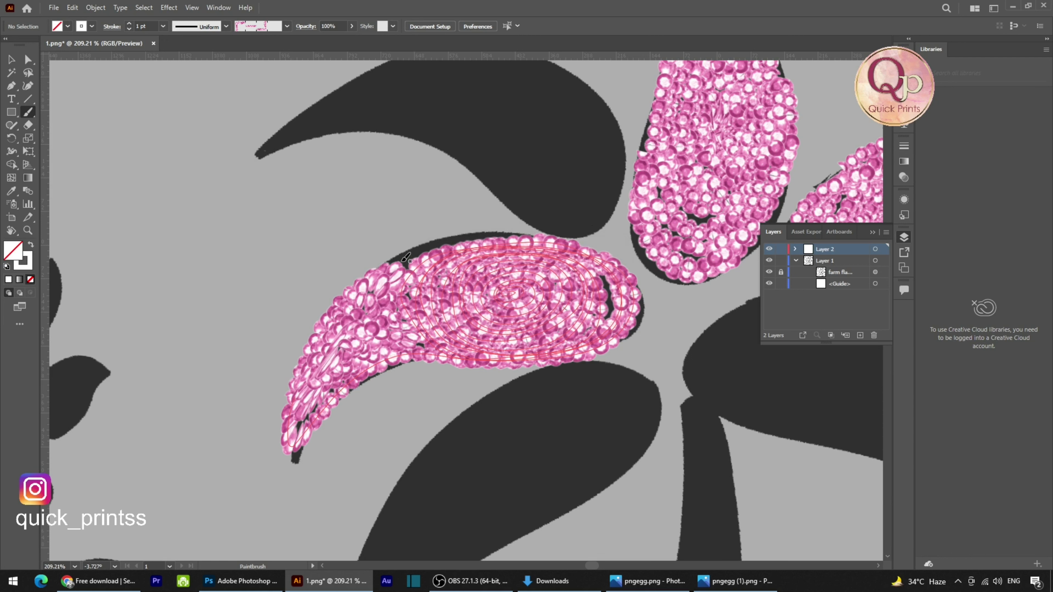
Step: Cover part of the bare strip along the upper edge of the palm's middle left leaf with a gem stroke
left_click_drag(405, 258, 476, 233)
scroll(546, 401, "down", 3)
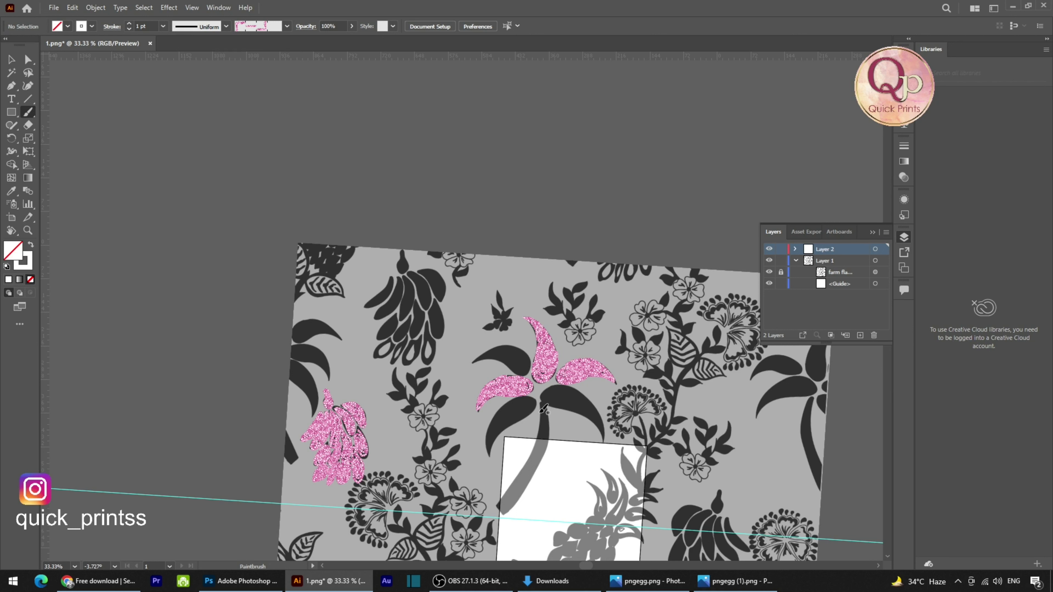
Step: Rotate the canvas view to about 40.6° around the palm, bringing its bare upper left leaf into close view
mouse_move(277, 583)
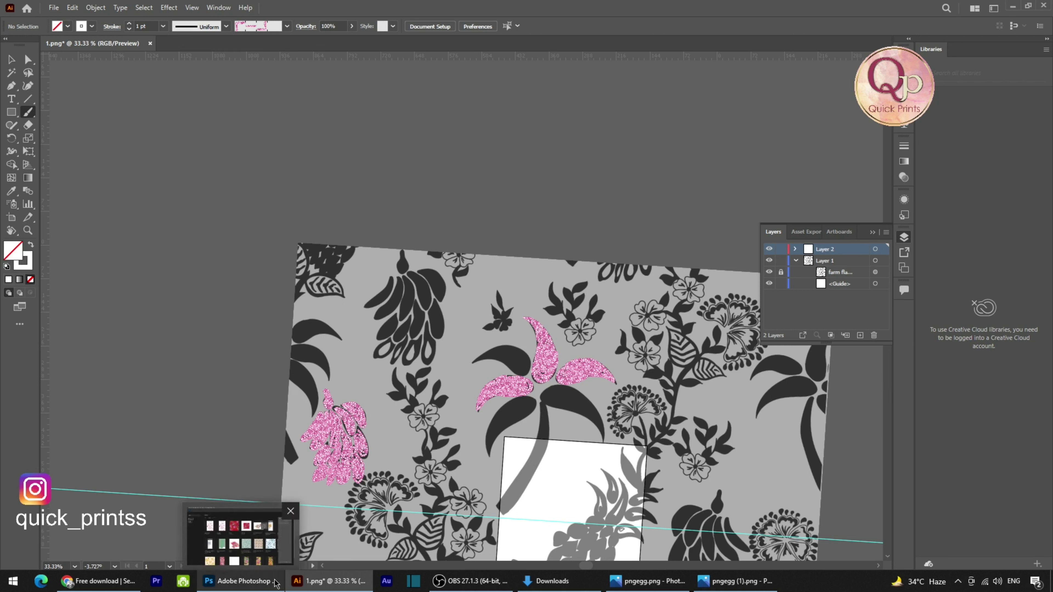
left_click_drag(489, 364, 565, 346)
left_click_drag(524, 380, 628, 369)
left_click_drag(523, 324, 374, 253)
scroll(324, 262, "up", 2)
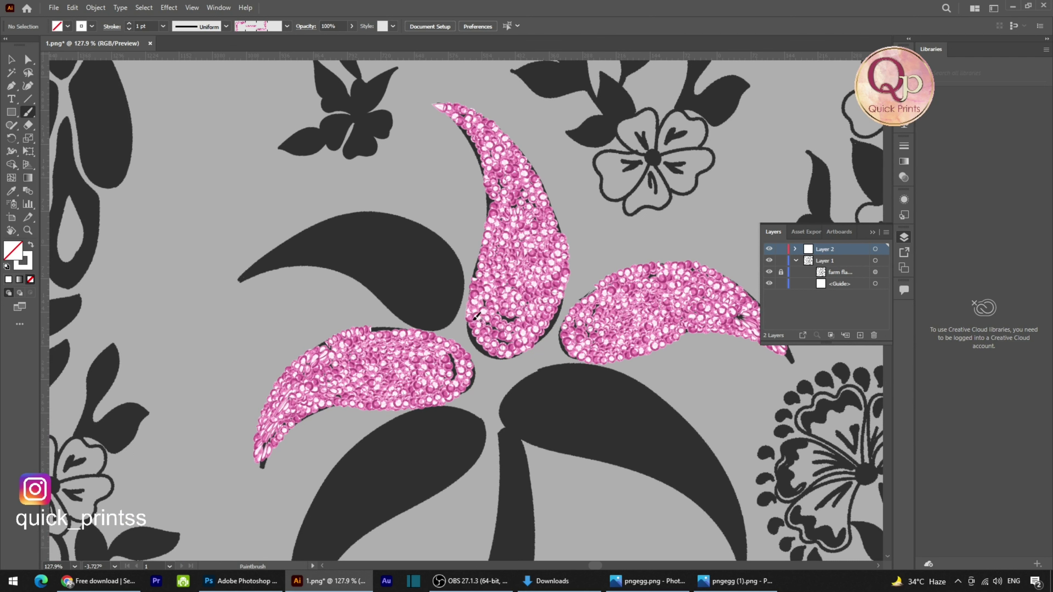
key("shift+h")
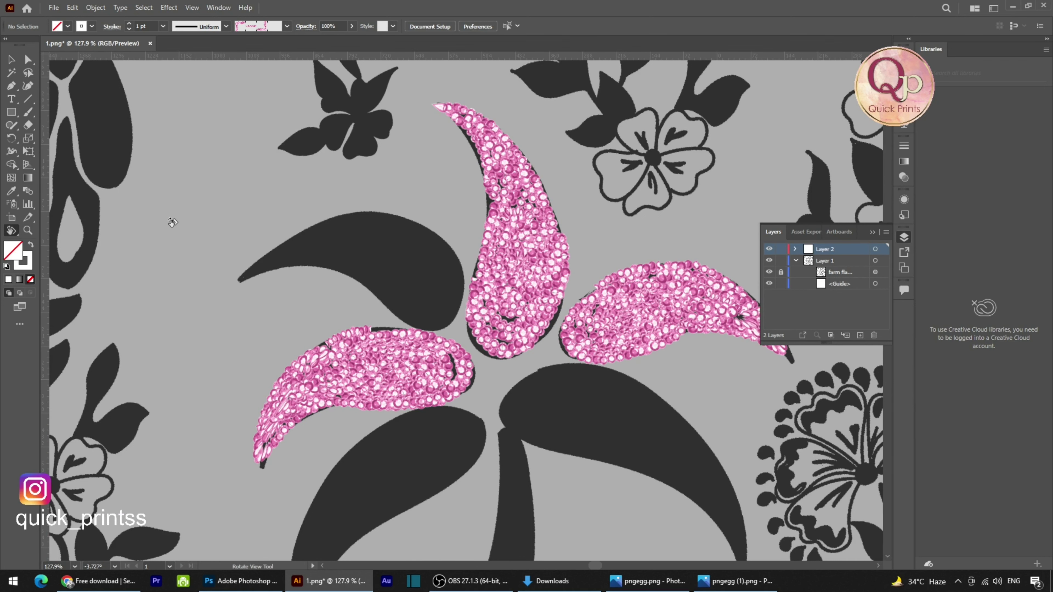
left_click_drag(488, 279, 456, 261)
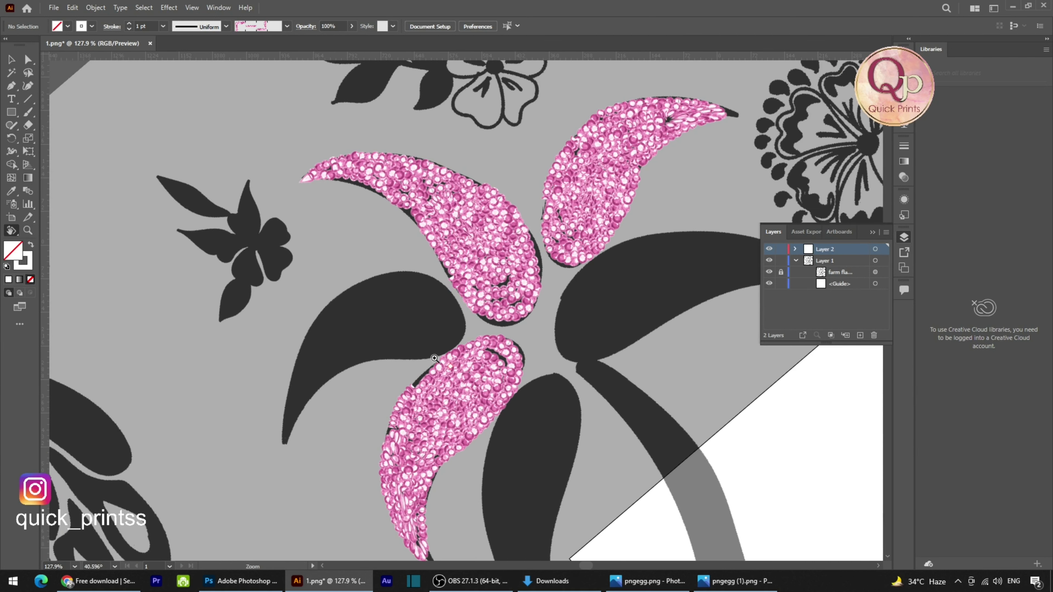
left_click_drag(439, 355, 452, 348)
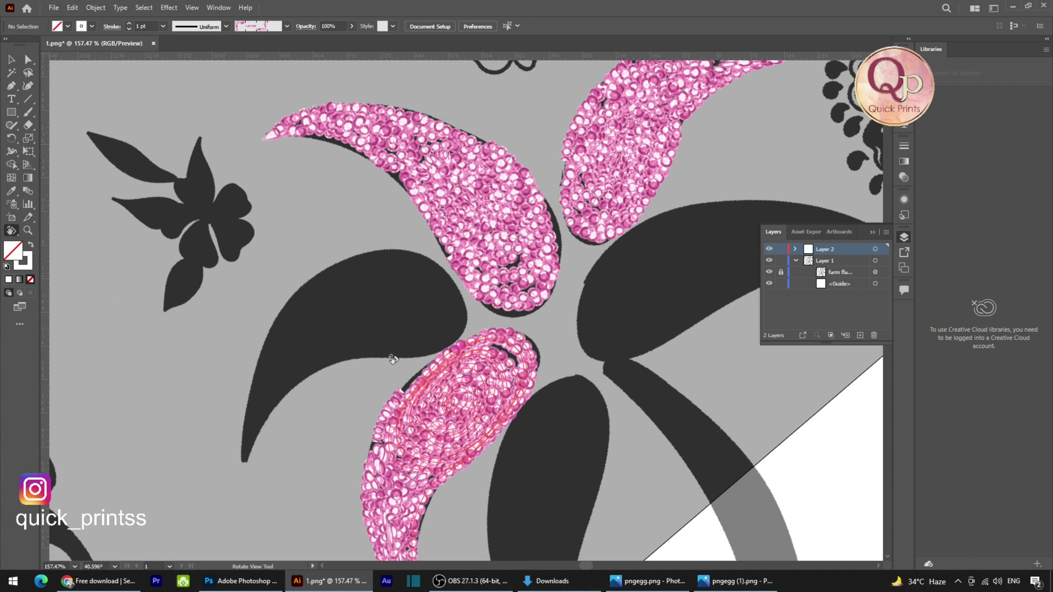
Step: Open the Save a Copy dialog for the pattern document
scroll(499, 302, "down", 4)
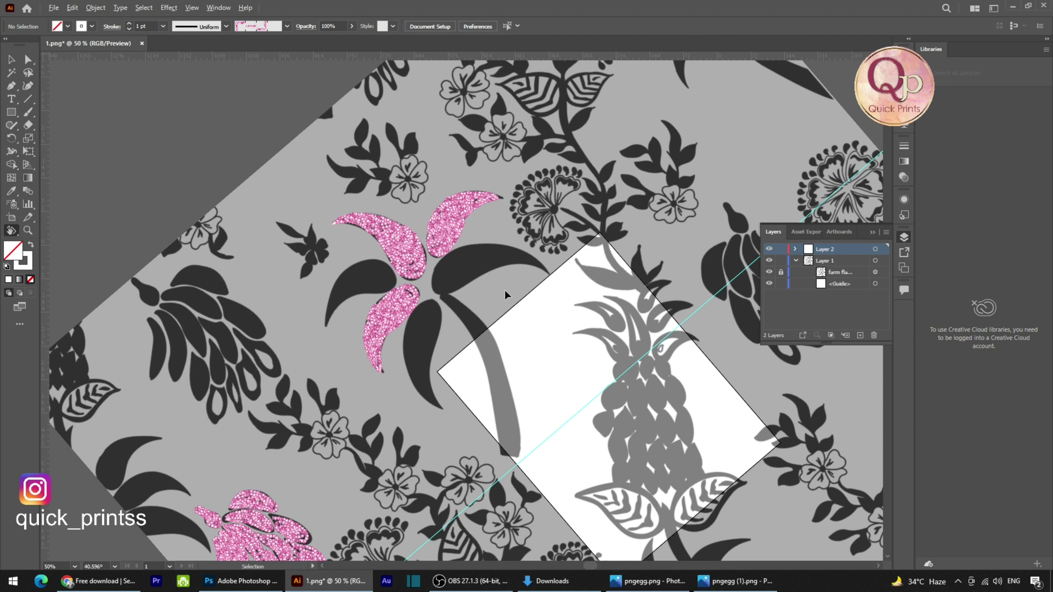
key("ctrl+alt+s")
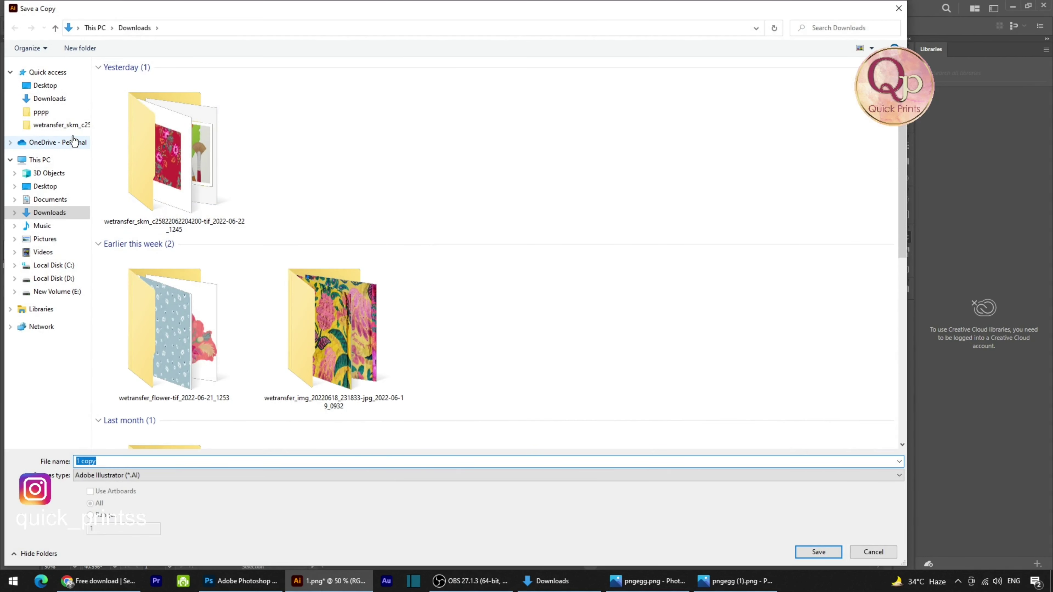
left_click(98, 581)
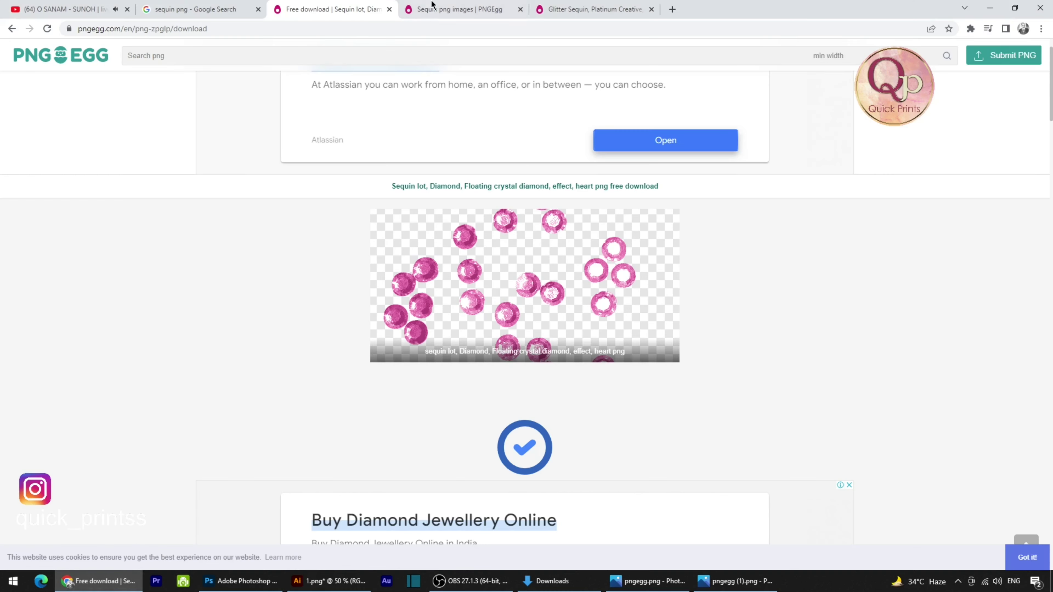
left_click(97, 10)
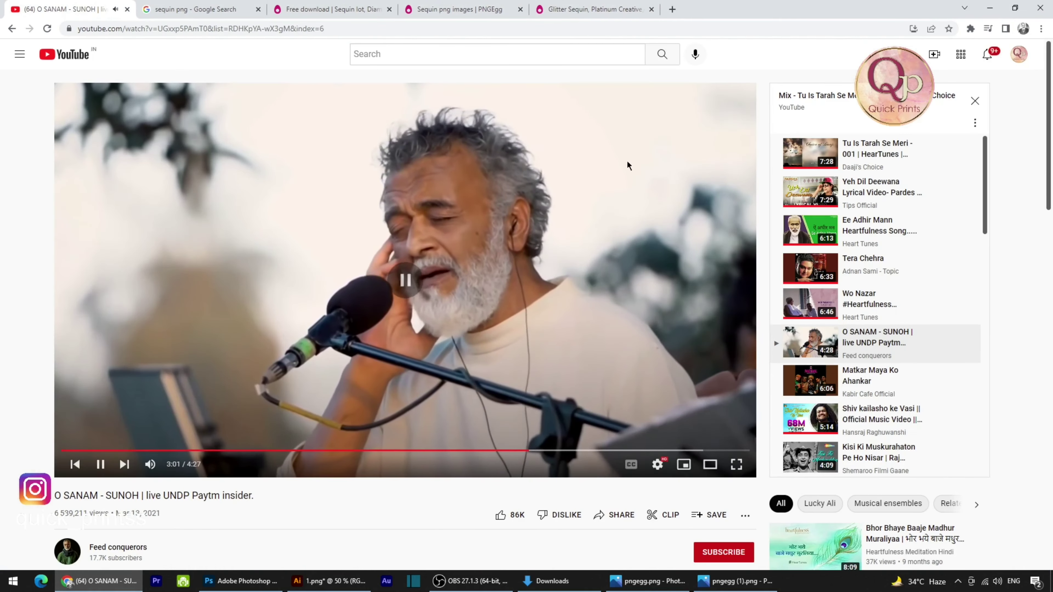
key("alt+Tab")
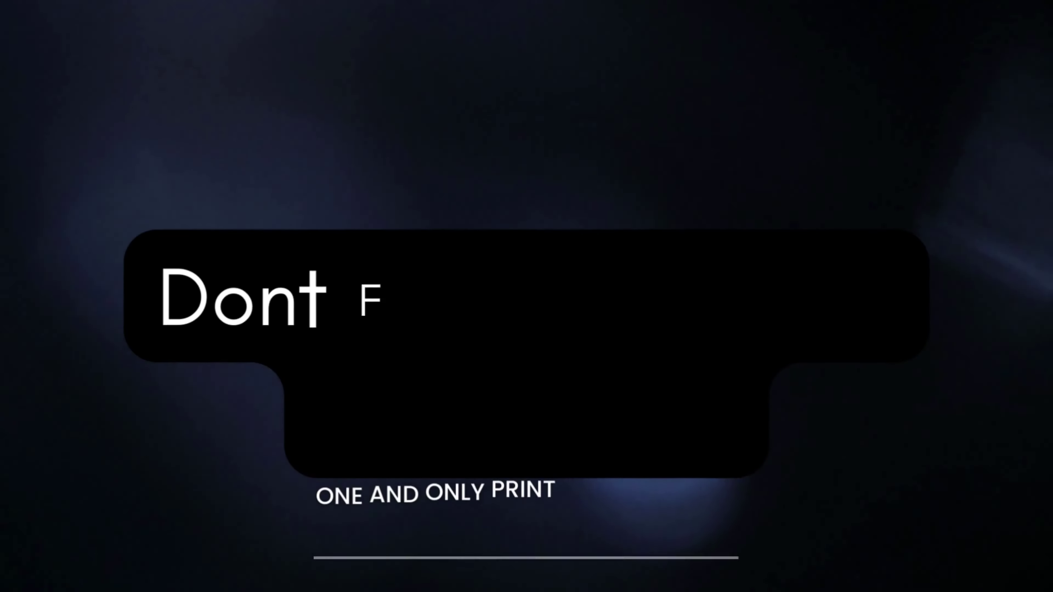